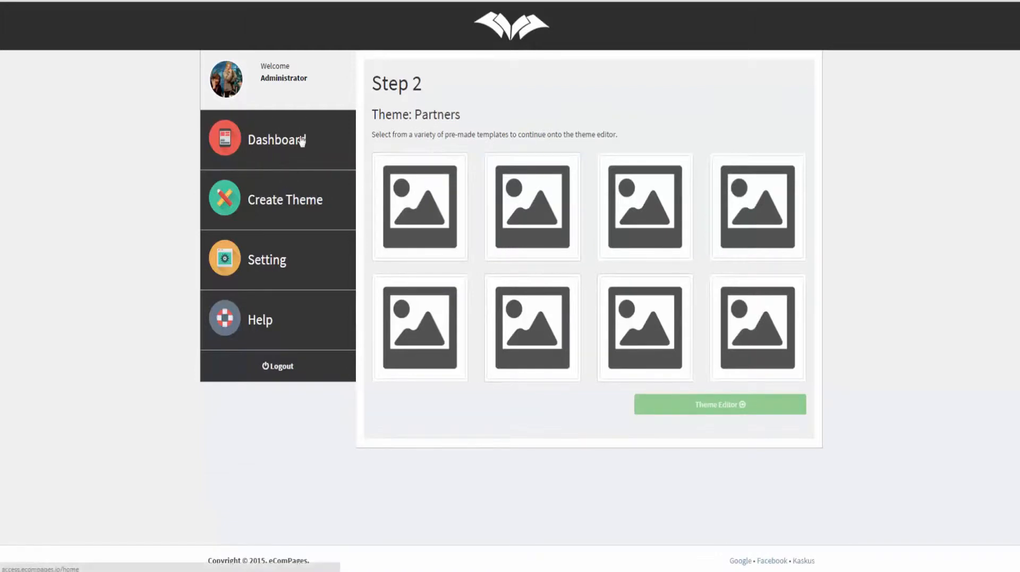
# Step: Select the top-left pre-made template for the Partners theme and continue to the Theme Editor
pyautogui.click(502, 169)
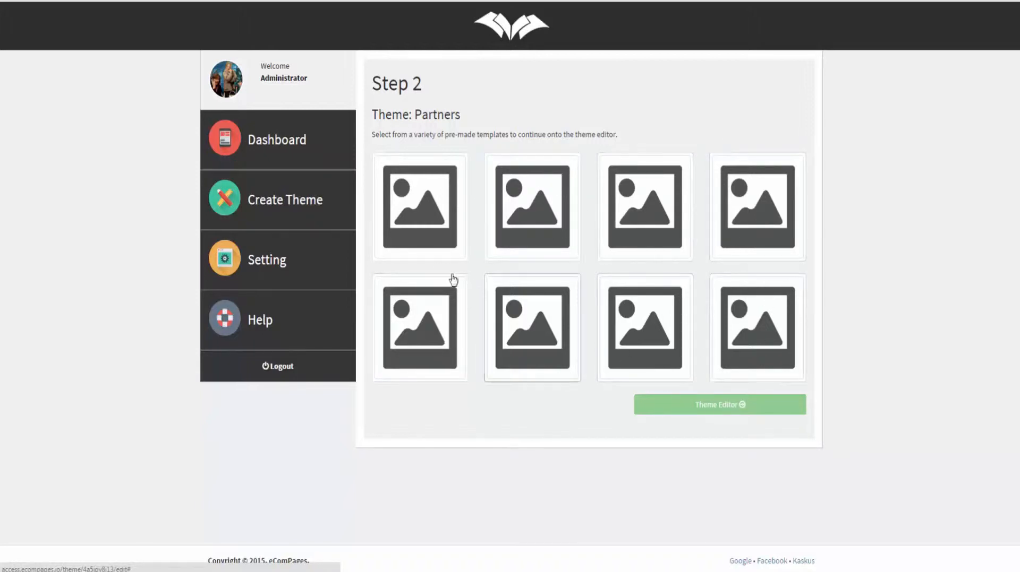
pyautogui.click(413, 222)
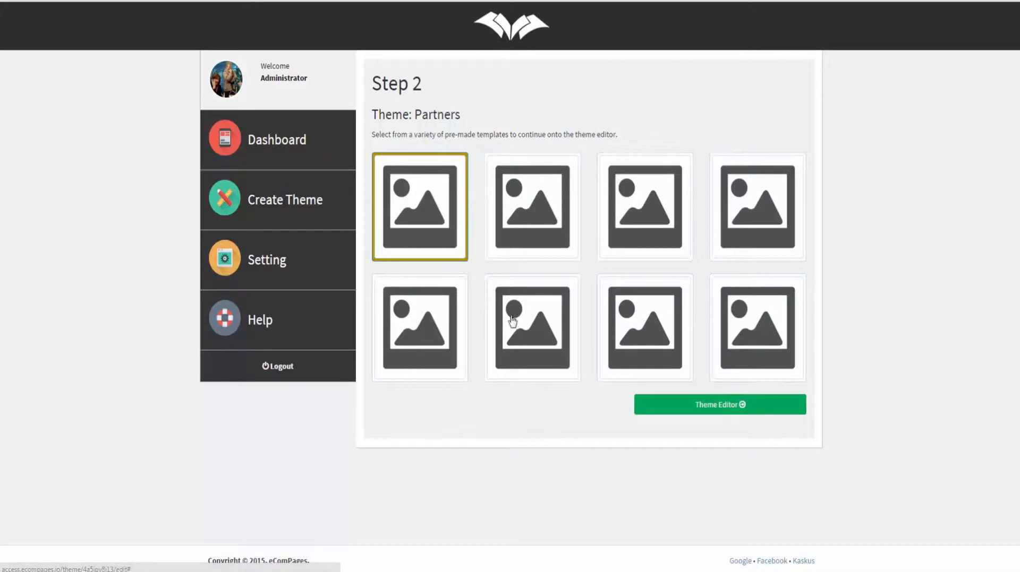
pyautogui.click(719, 404)
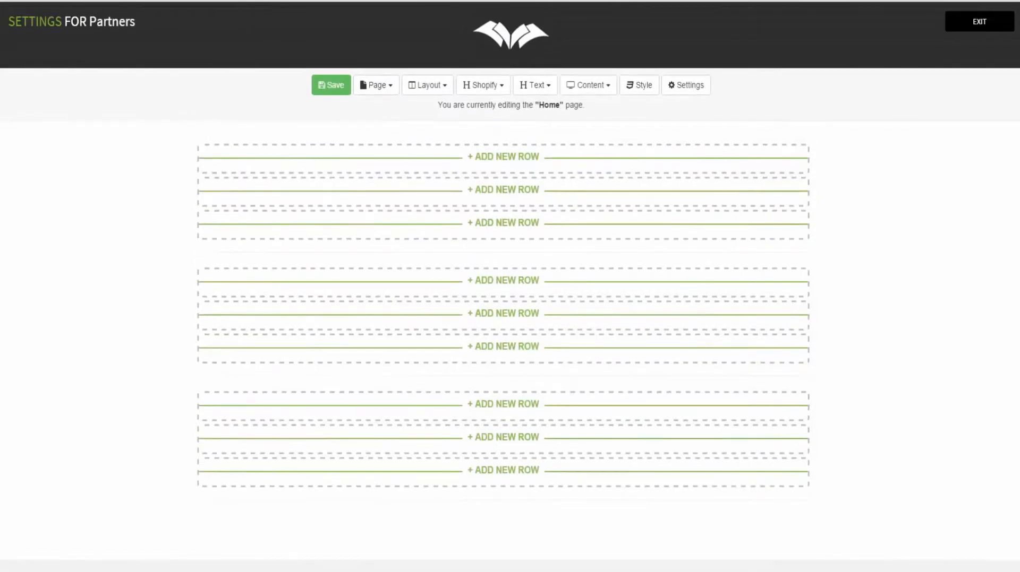
# Step: Dismiss the Windows date and time popup and start a new row at the Home page top
pyautogui.click(983, 571)
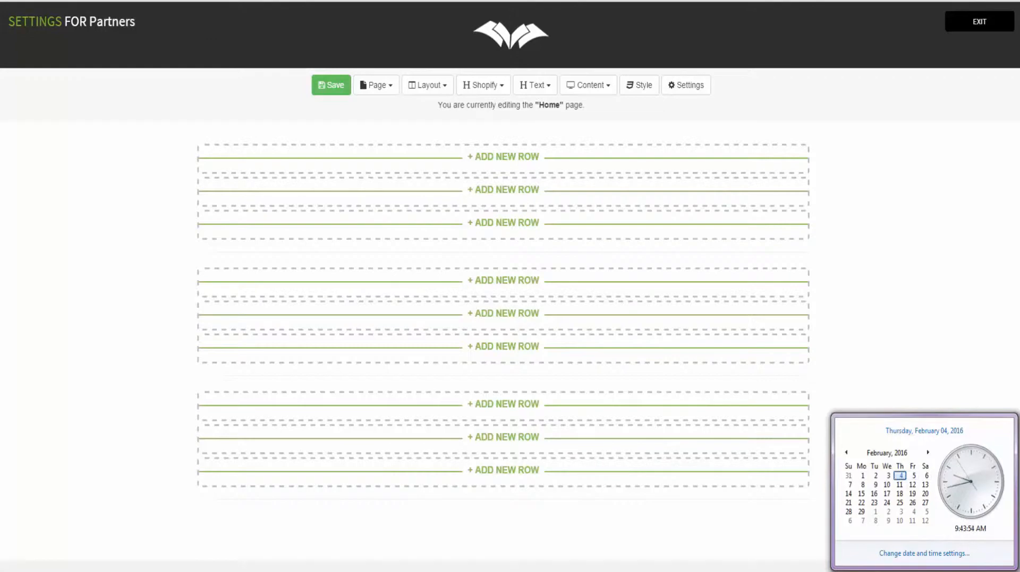
pyautogui.click(949, 259)
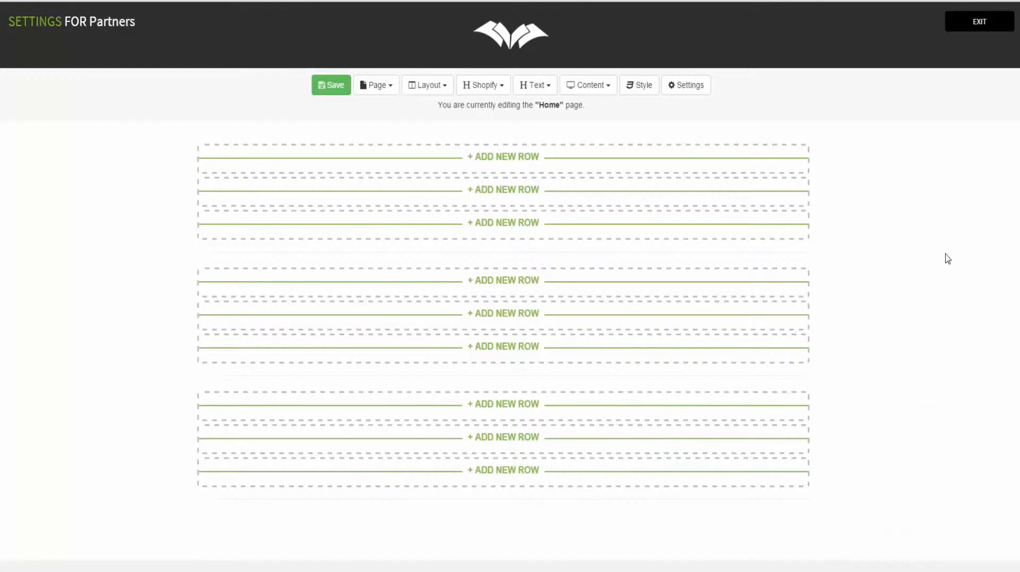
pyautogui.click(482, 158)
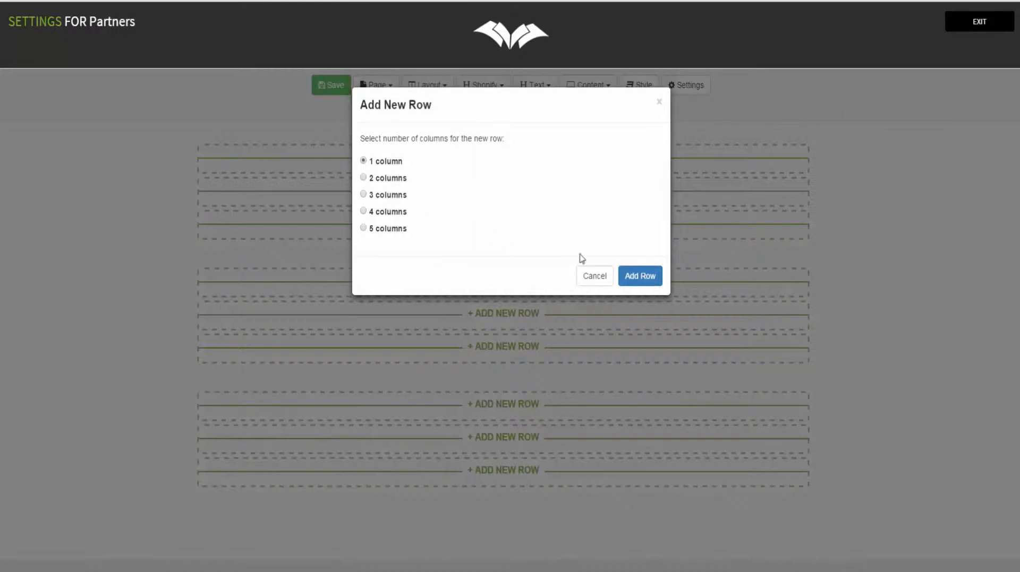
# Step: Add a one-column row holding the Header, Main Menu and Get Connected footer widgets
pyautogui.click(639, 281)
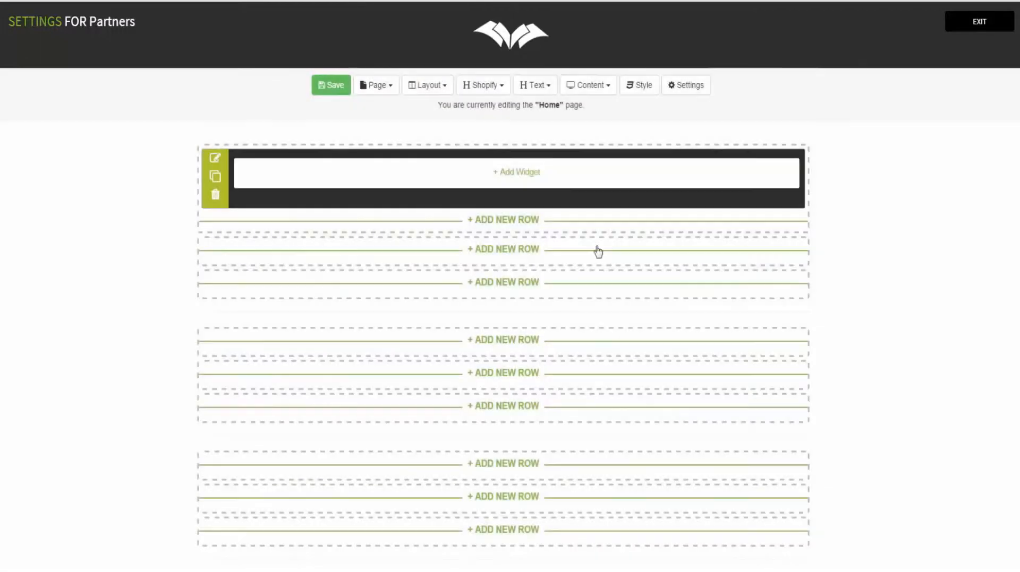
pyautogui.click(487, 85)
pyautogui.moveTo(489, 109); pyautogui.dragTo(416, 155)
pyautogui.click(467, 86)
pyautogui.moveTo(501, 131); pyautogui.dragTo(366, 257)
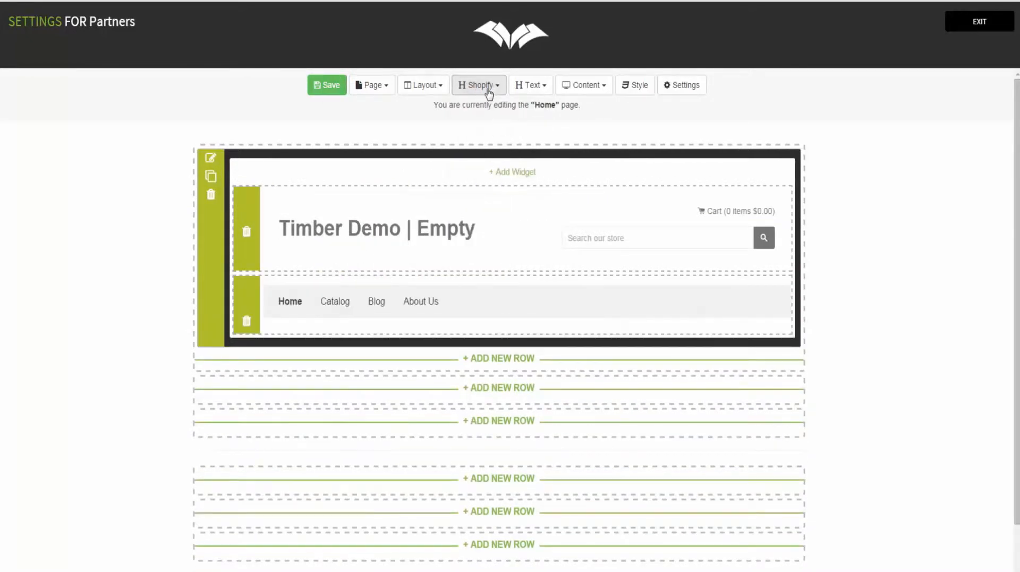
pyautogui.click(487, 90)
pyautogui.moveTo(491, 151); pyautogui.dragTo(329, 316)
pyautogui.moveTo(381, 349); pyautogui.dragTo(373, 378)
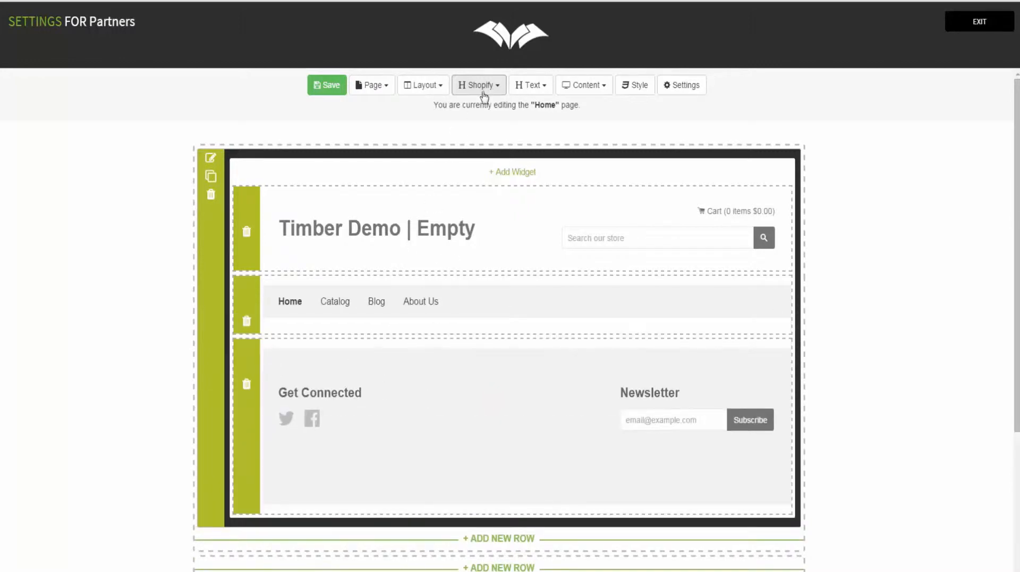
# Step: Insert Frontpage Collection and Featured Collections above the footer, then save the Home page
pyautogui.click(479, 87)
pyautogui.moveTo(508, 182); pyautogui.dragTo(340, 353)
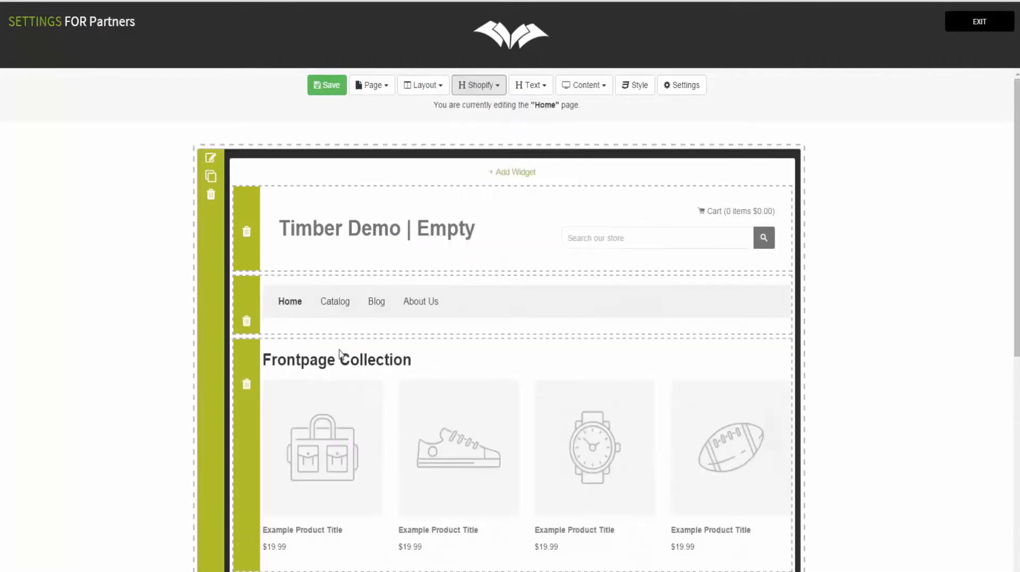
pyautogui.click(477, 87)
pyautogui.scroll(-3, 494, 202)
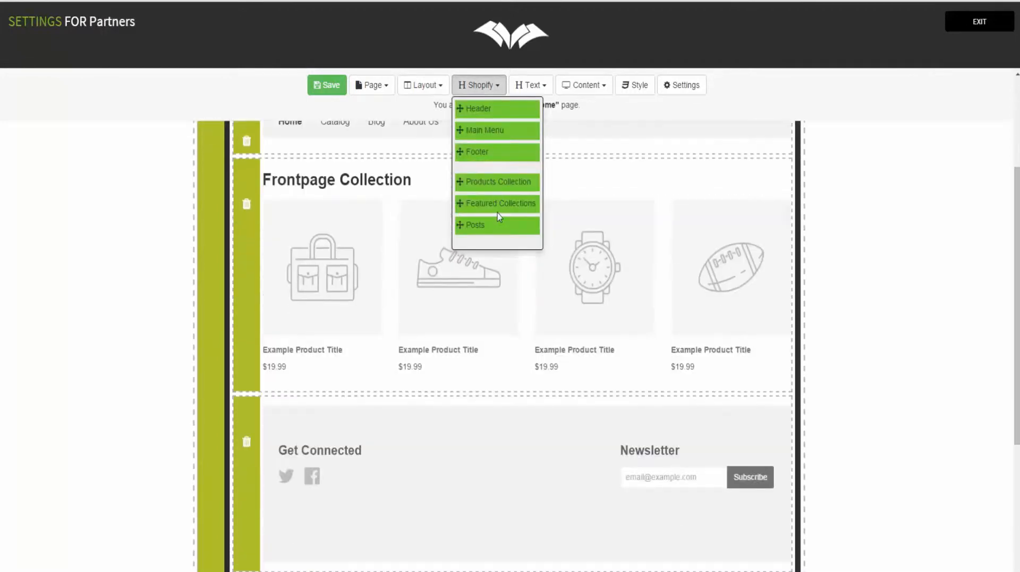
pyautogui.moveTo(390, 287); pyautogui.dragTo(320, 417)
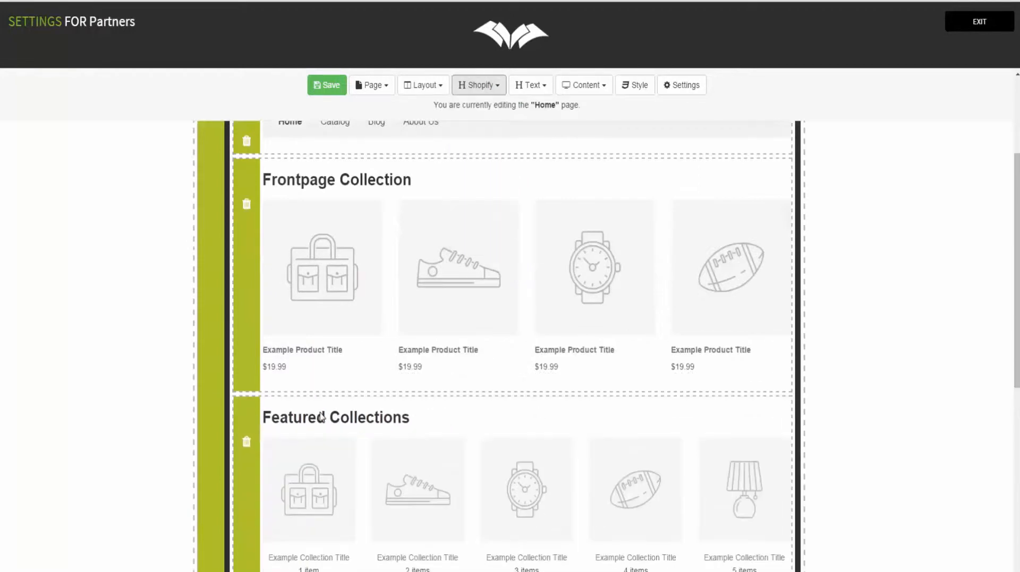
pyautogui.scroll(-5, 555, 394)
pyautogui.scroll(10, 560, 397)
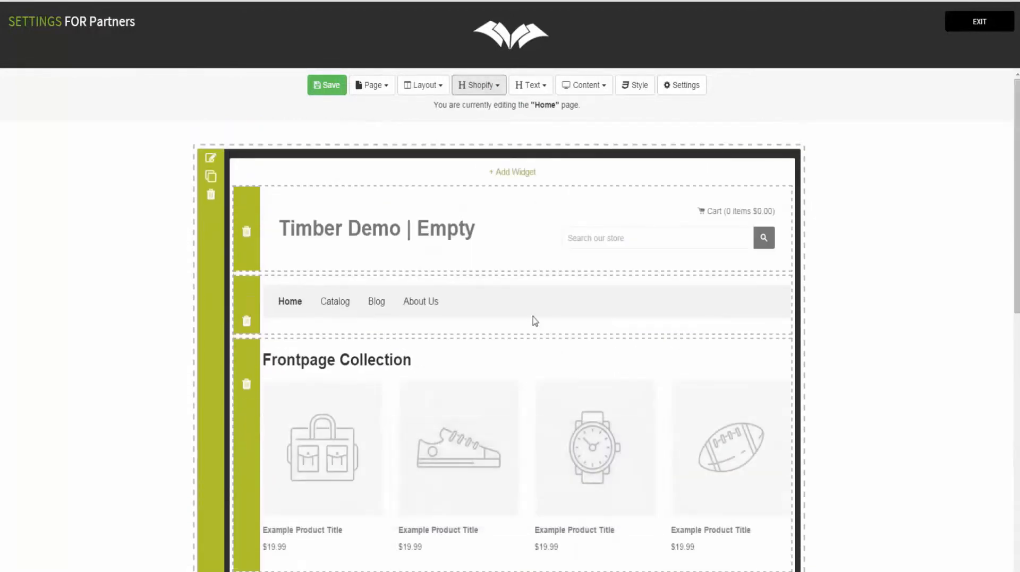
pyautogui.click(328, 87)
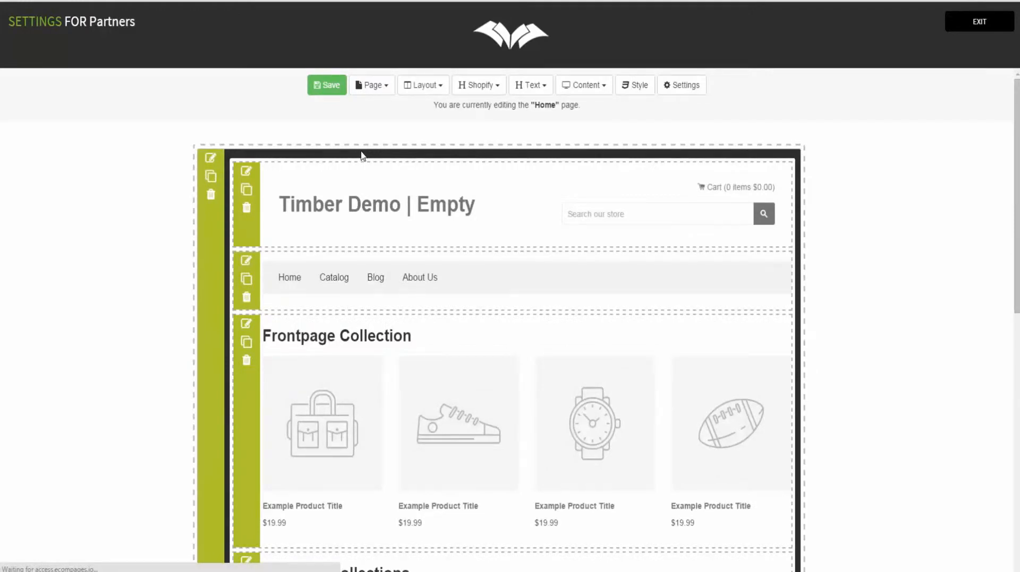
pyautogui.scroll(-5, 449, 246)
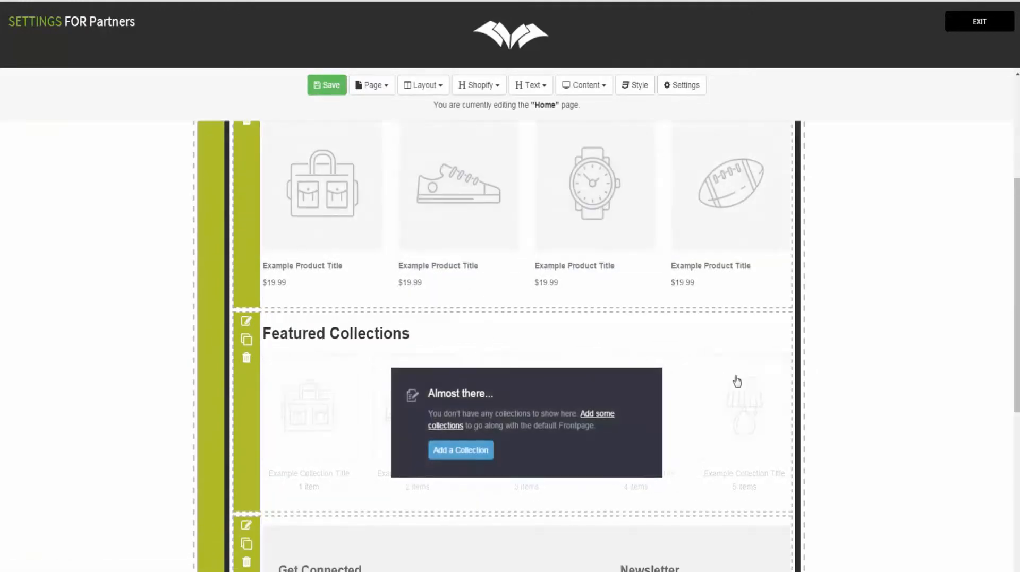
pyautogui.scroll(-4, 628, 351)
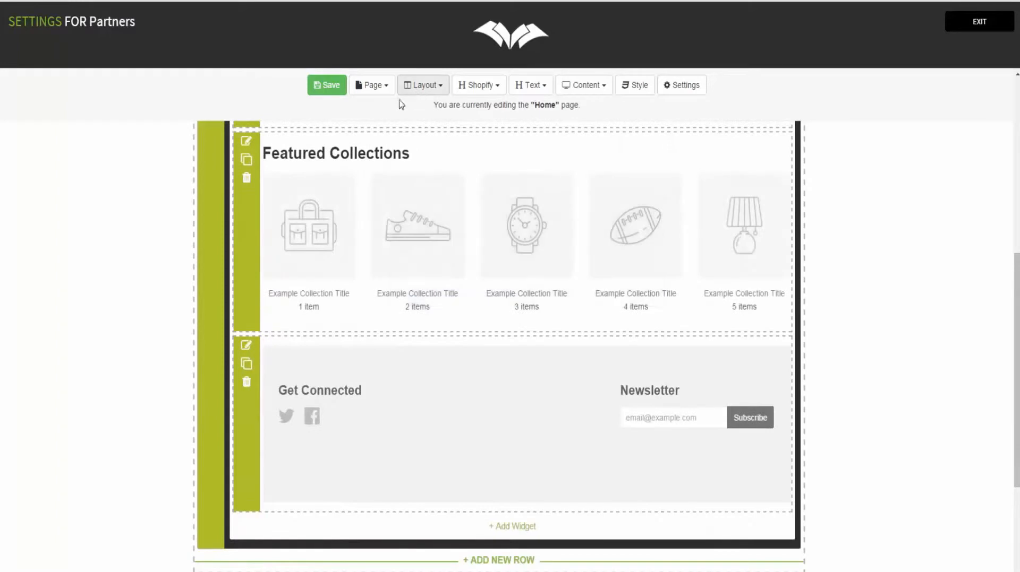
pyautogui.click(377, 91)
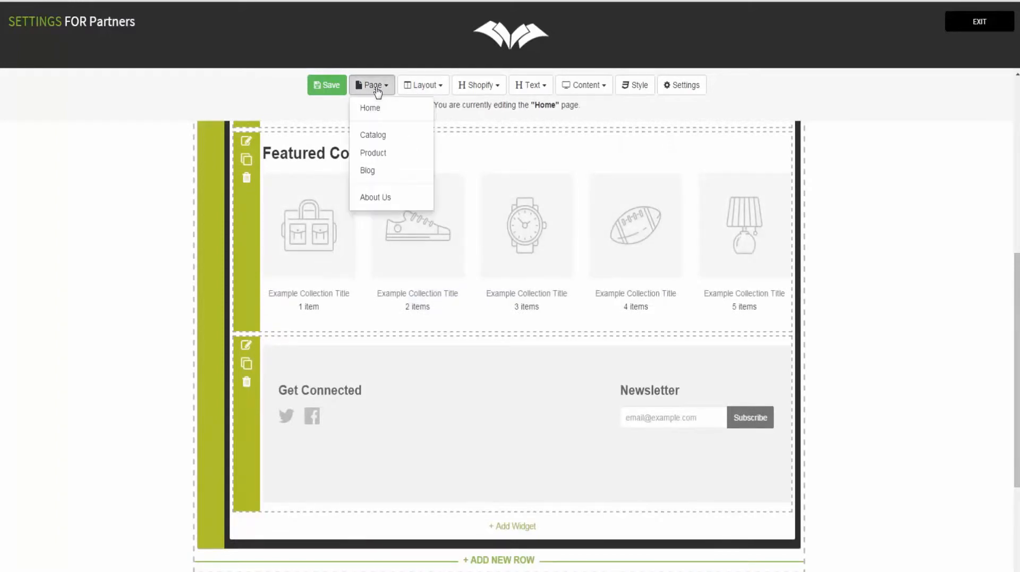
# Step: On the Product page, add a one-column Header and Main Menu row, then an empty two-column row
pyautogui.click(392, 155)
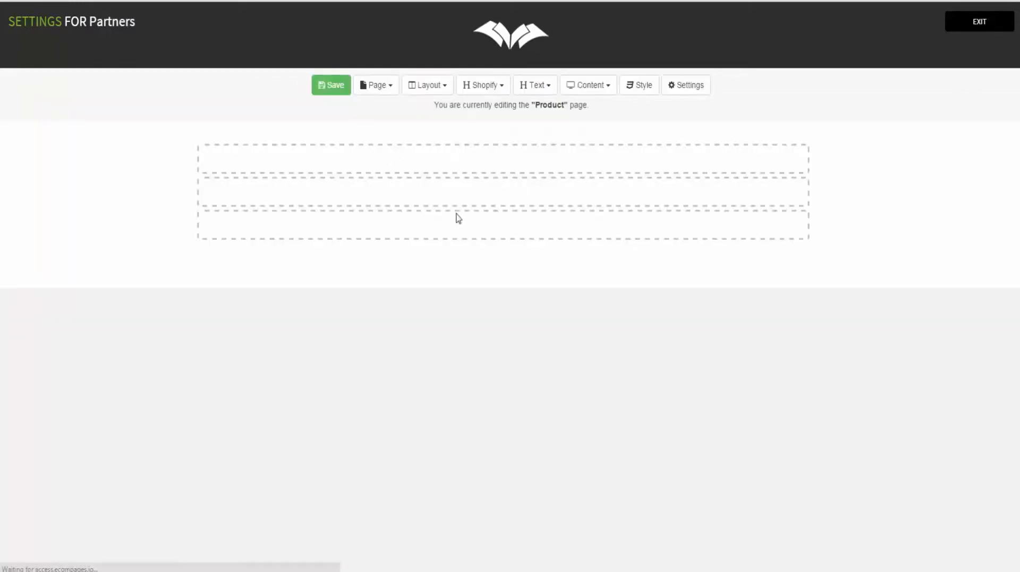
pyautogui.click(499, 159)
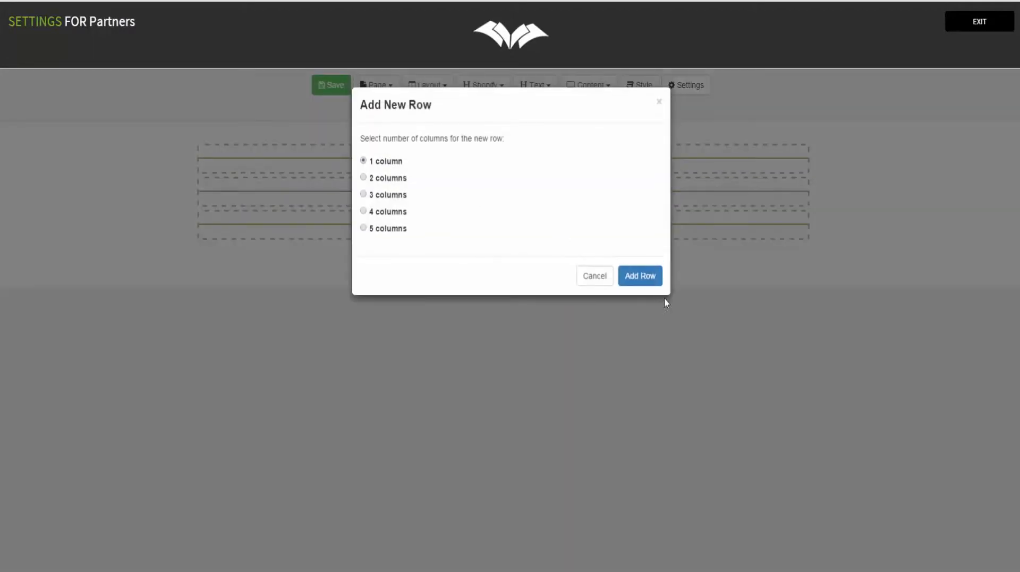
pyautogui.click(640, 276)
pyautogui.click(488, 89)
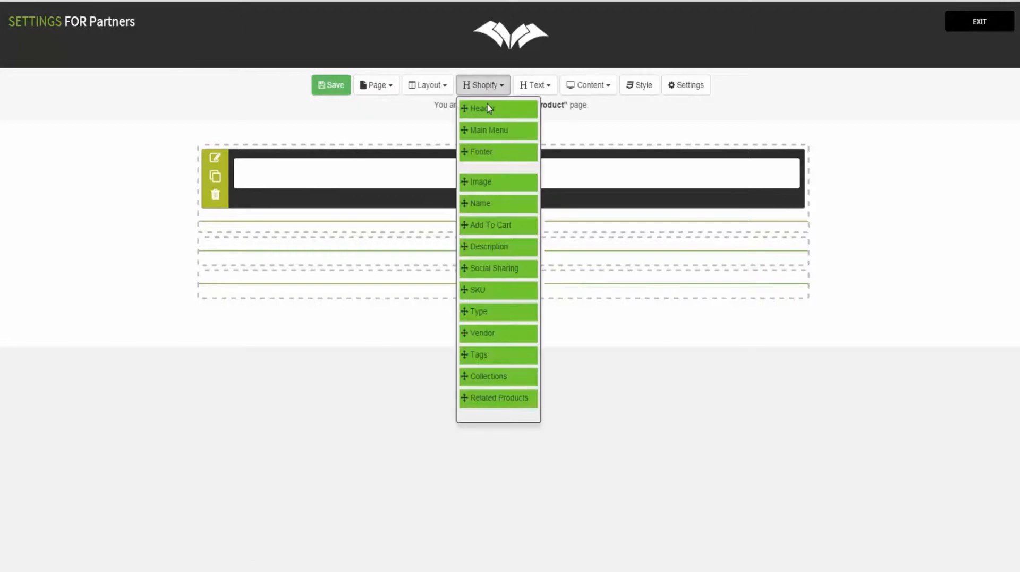
pyautogui.click(480, 108)
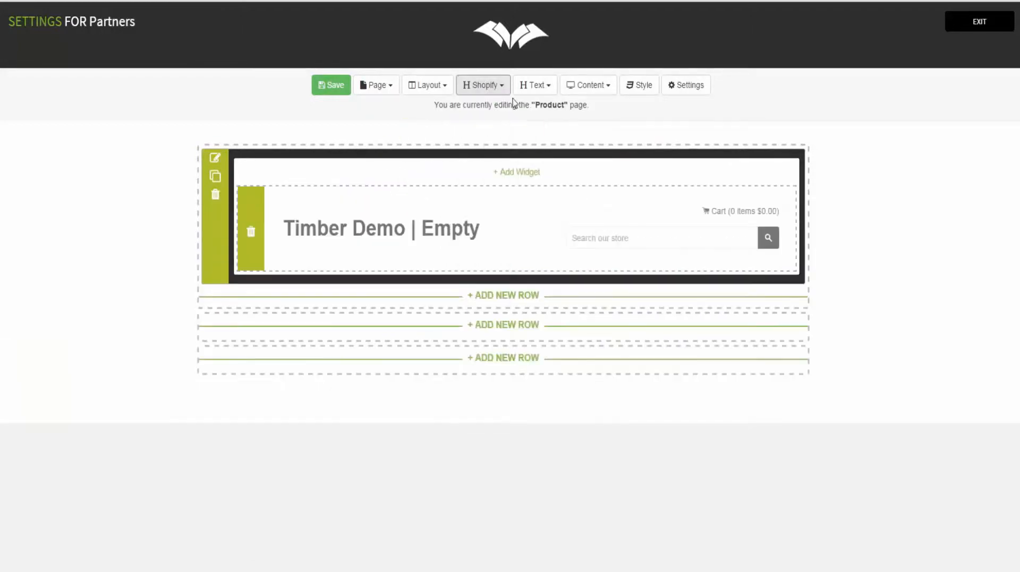
pyautogui.click(480, 89)
pyautogui.moveTo(476, 133); pyautogui.dragTo(322, 284)
pyautogui.click(513, 363)
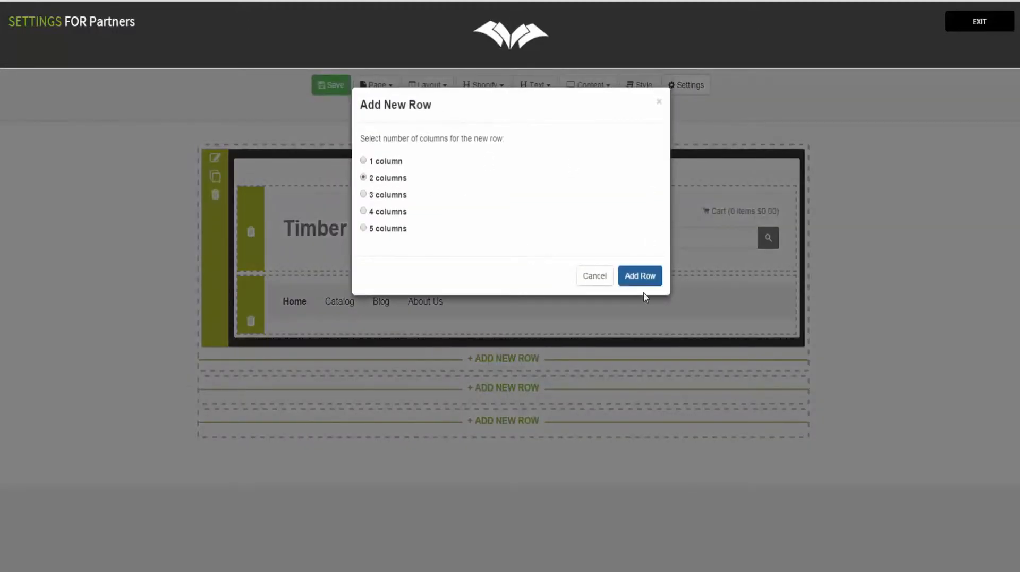
pyautogui.click(643, 279)
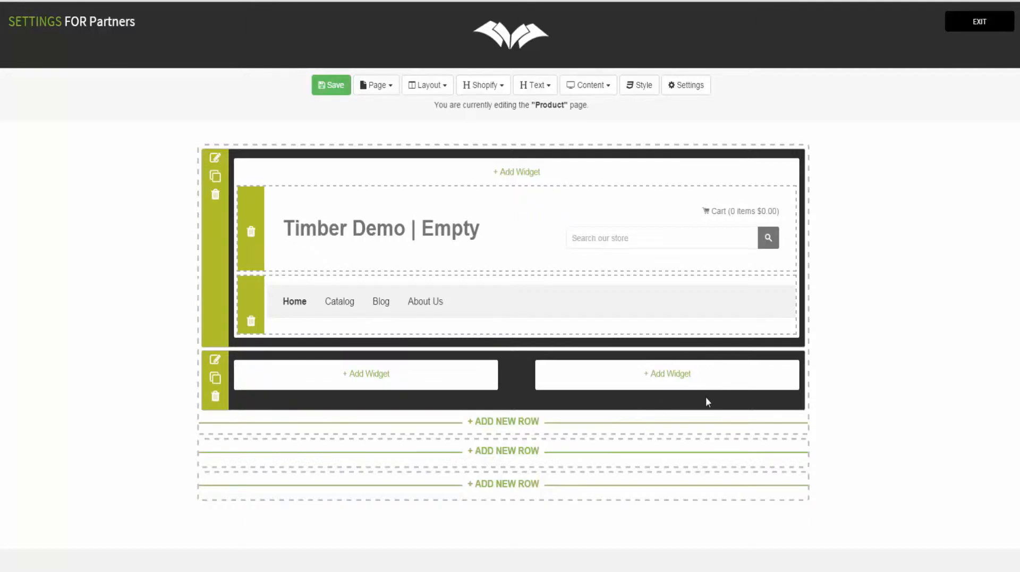
pyautogui.click(482, 85)
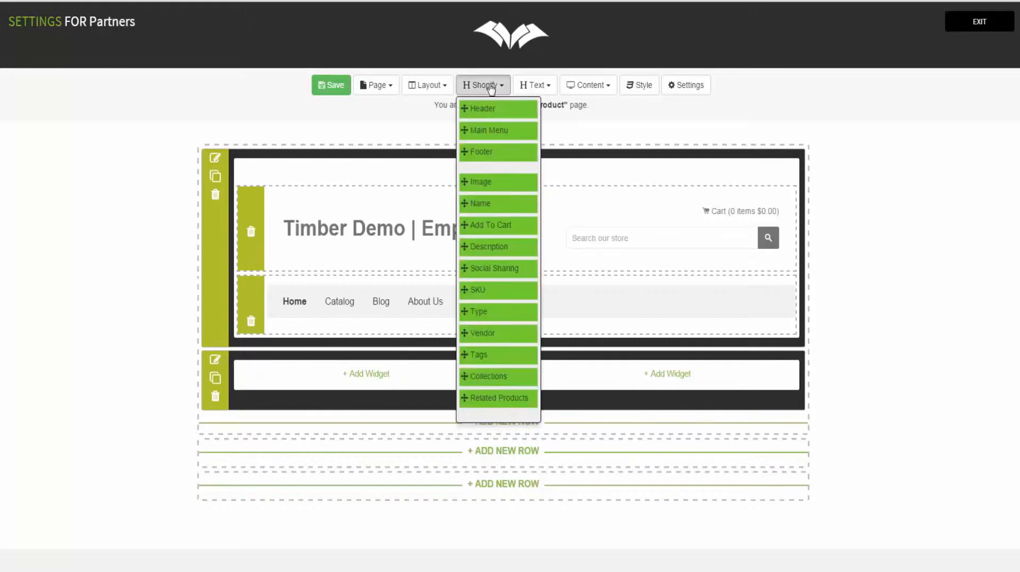
pyautogui.moveTo(502, 213); pyautogui.dragTo(296, 410)
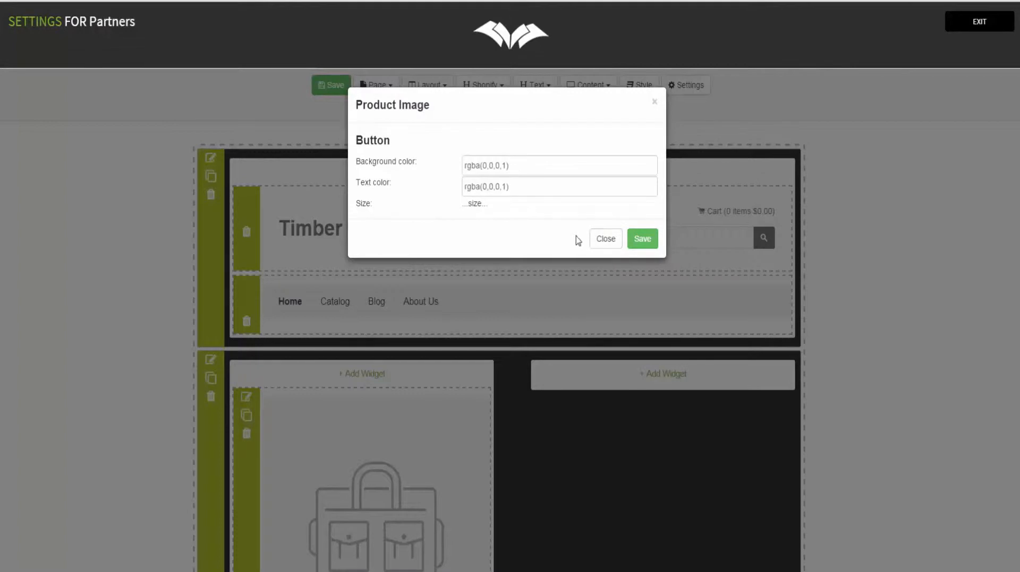
pyautogui.click(607, 242)
pyautogui.click(498, 86)
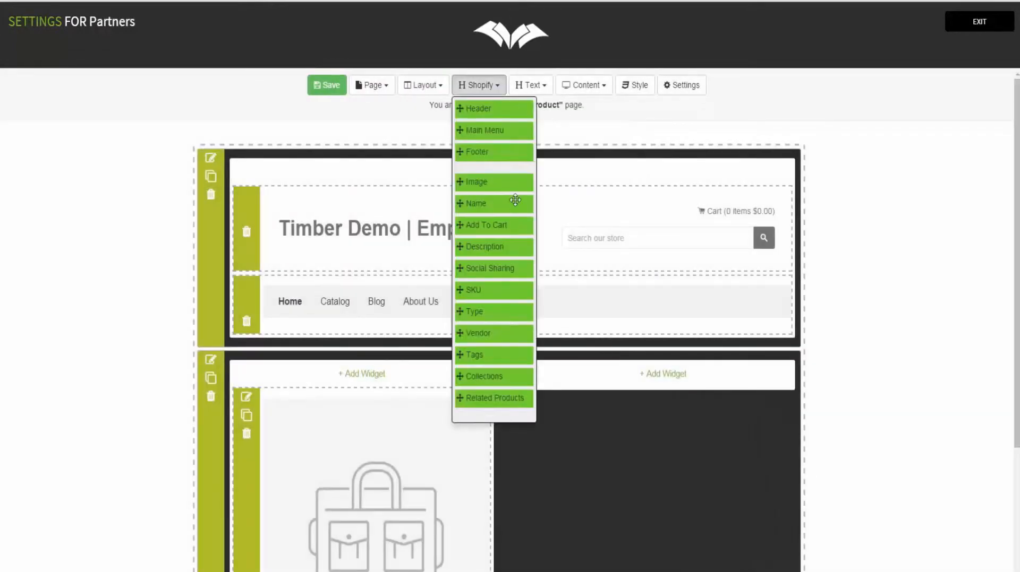
pyautogui.moveTo(504, 201); pyautogui.dragTo(298, 375)
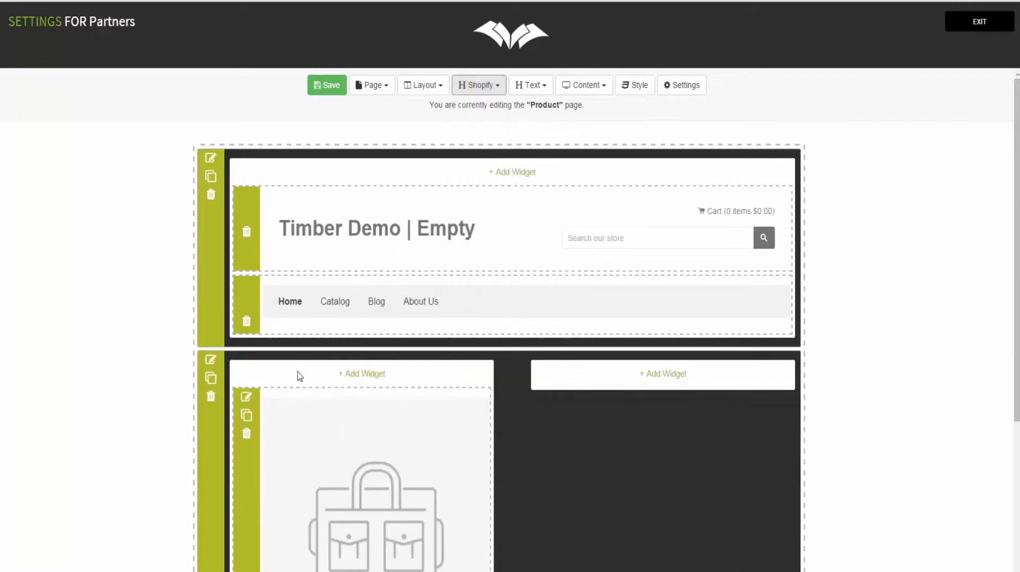
pyautogui.scroll(-6, 366, 442)
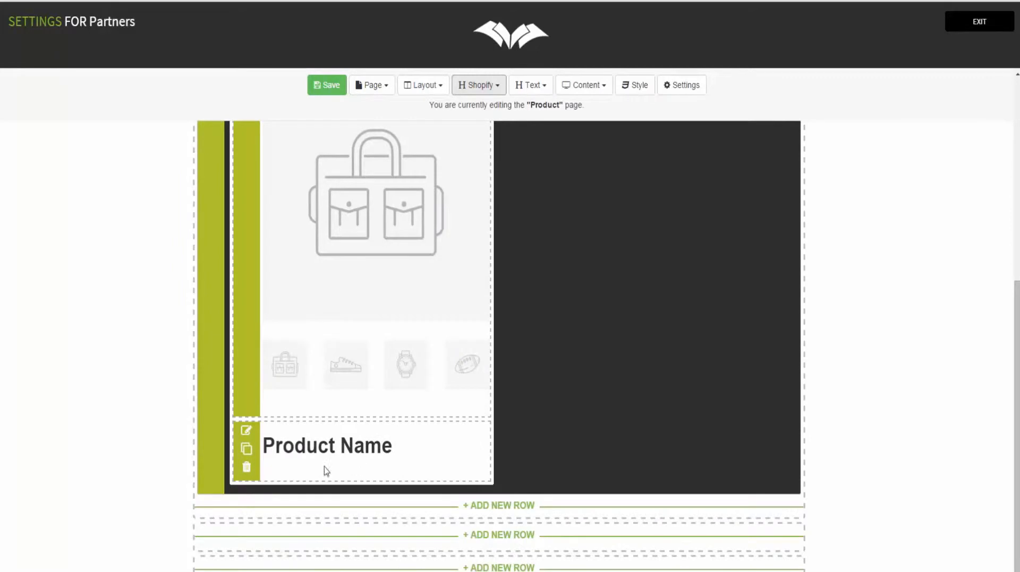
pyautogui.moveTo(255, 467); pyautogui.dragTo(266, 161)
pyautogui.scroll(3, 341, 232)
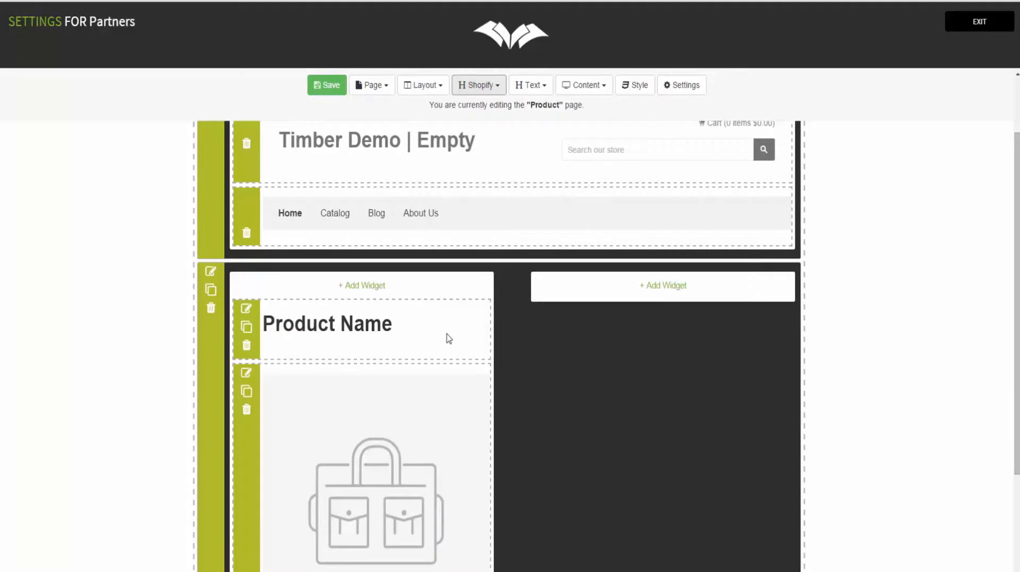
pyautogui.scroll(1, 579, 360)
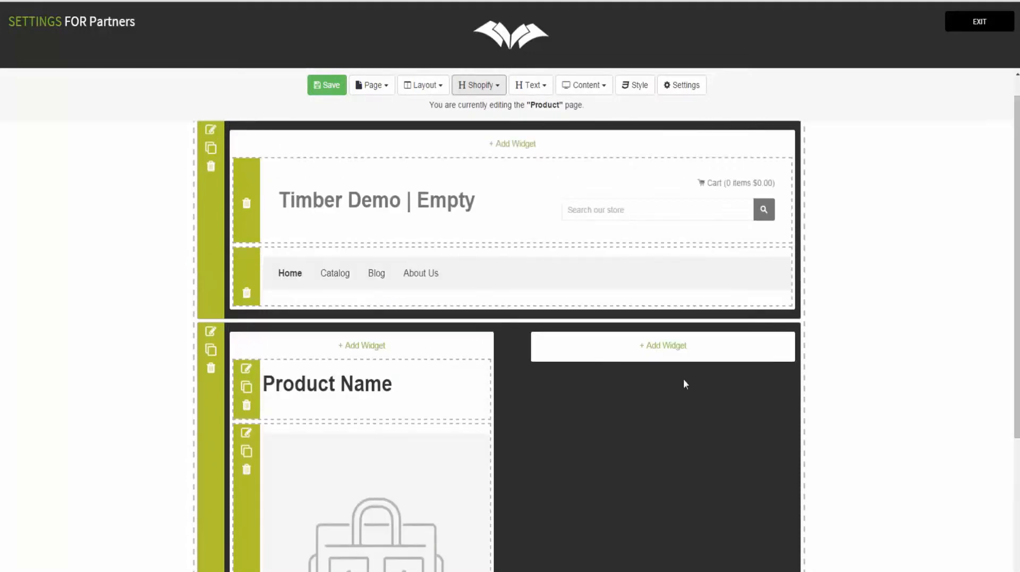
pyautogui.click(667, 350)
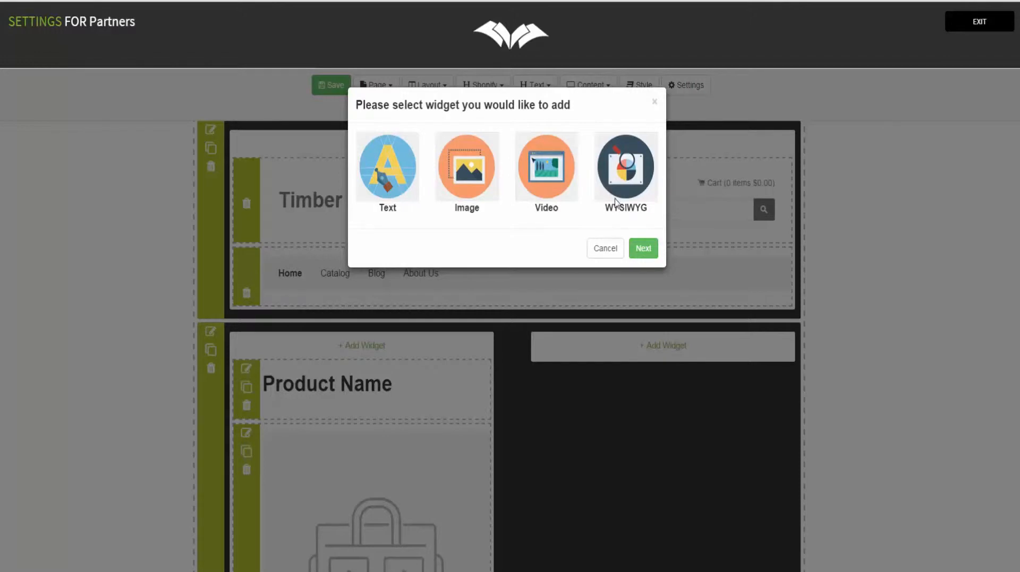
pyautogui.click(619, 247)
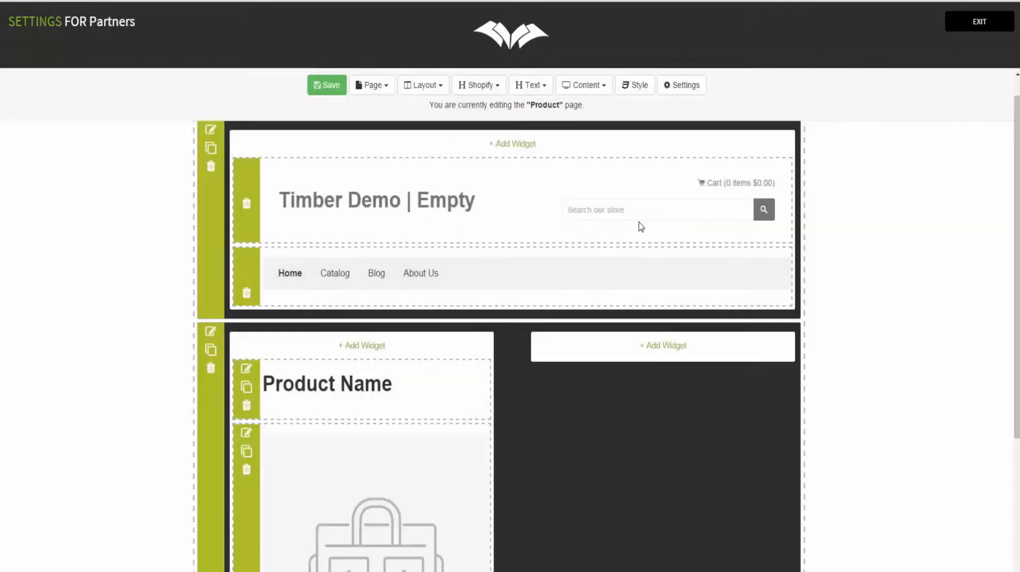
# Step: Place an Add To Cart widget in the right column and relabel its button 'Buy It Now'
pyautogui.click(485, 85)
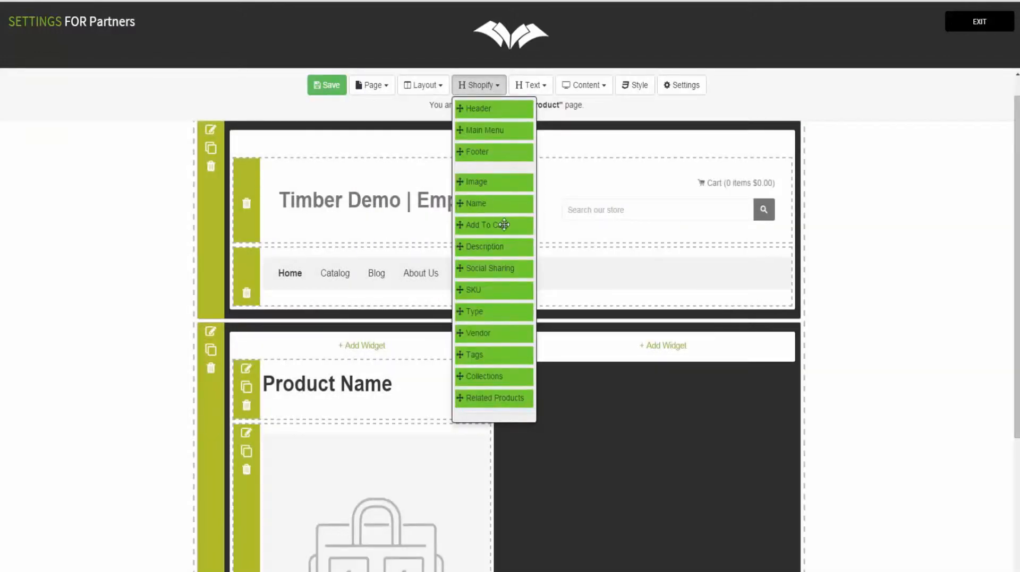
pyautogui.moveTo(478, 228); pyautogui.dragTo(597, 408)
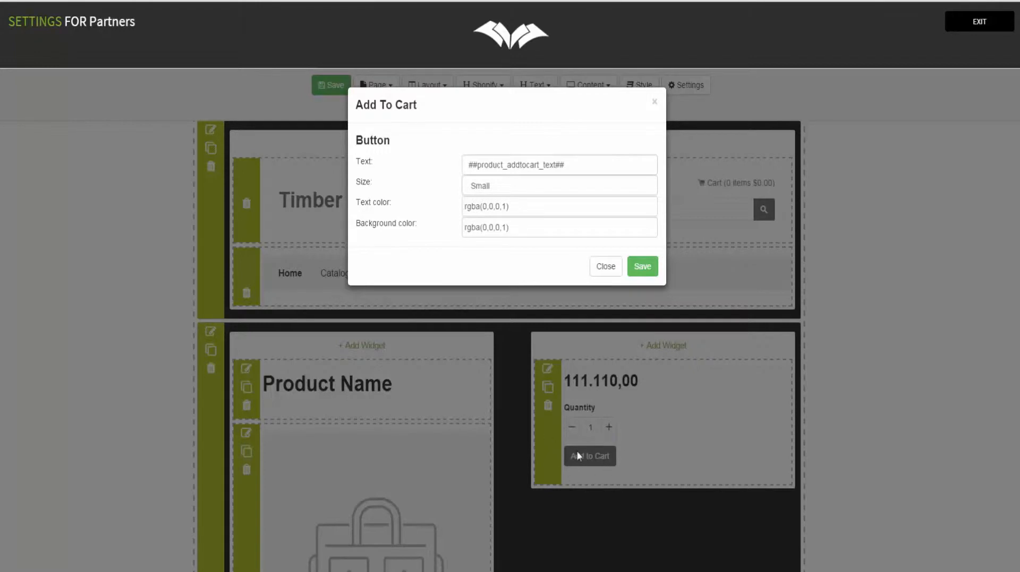
pyautogui.moveTo(595, 160); pyautogui.dragTo(473, 167)
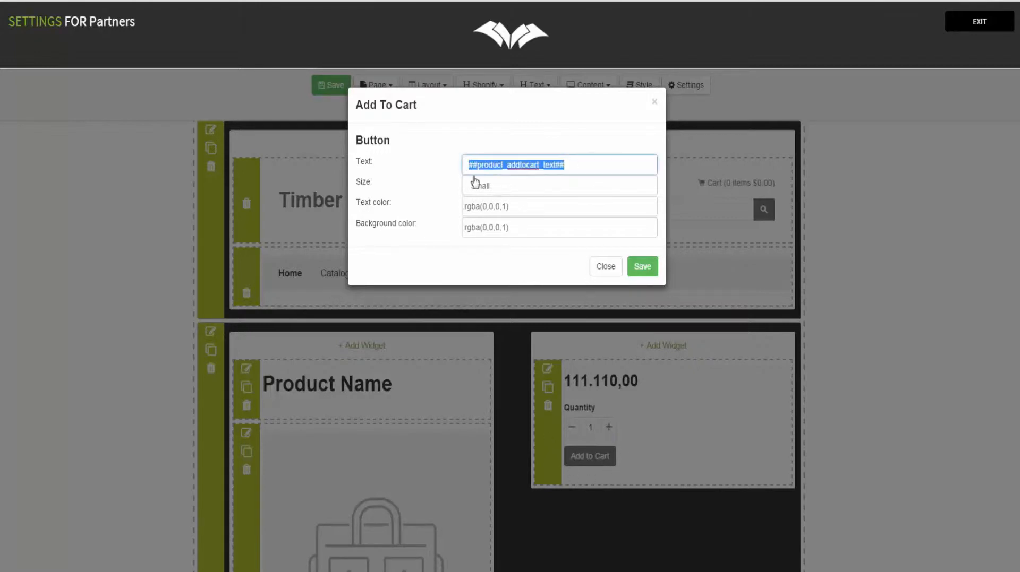
pyautogui.write('Buy It Now')
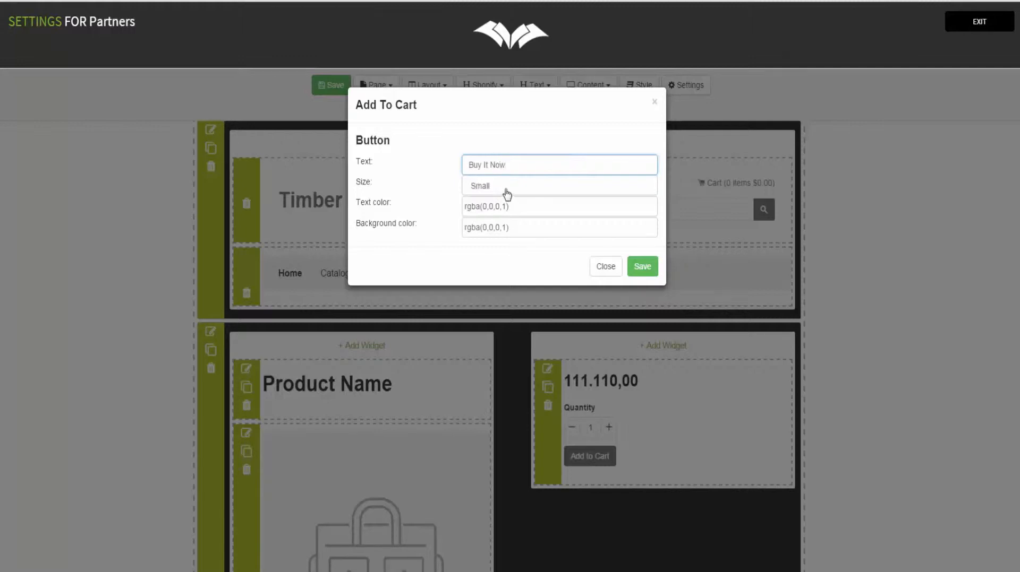
# Step: Make the button Extra Large with near-white text and a green background
pyautogui.click(504, 189)
pyautogui.click(501, 235)
pyautogui.click(502, 207)
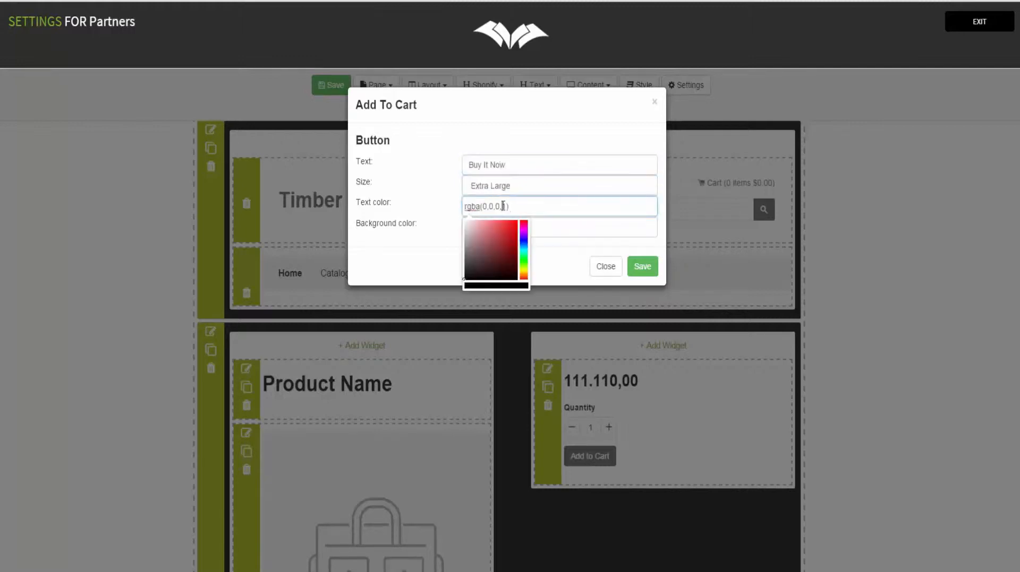
pyautogui.click(465, 225)
pyautogui.click(561, 232)
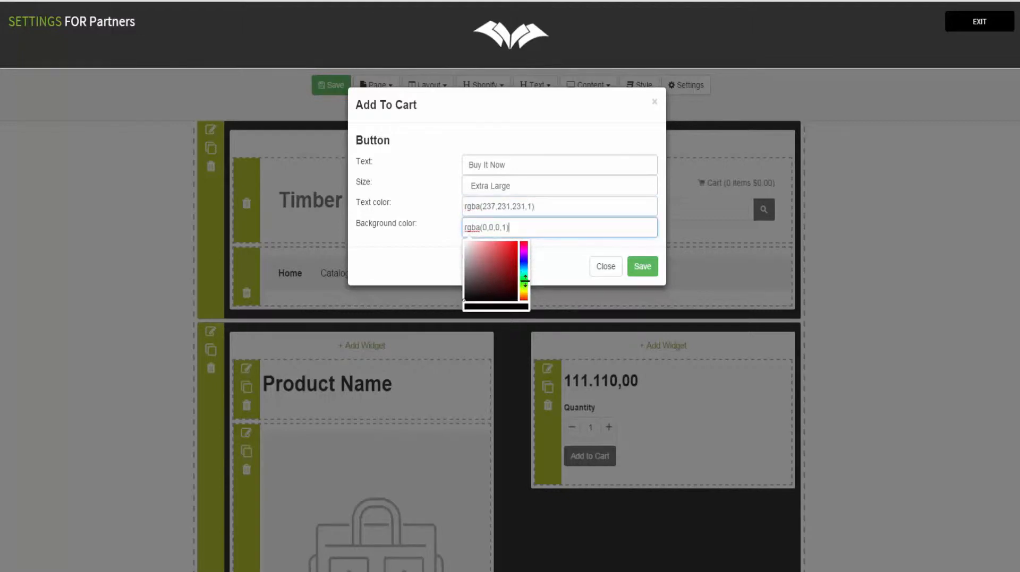
pyautogui.click(524, 282)
pyautogui.click(505, 258)
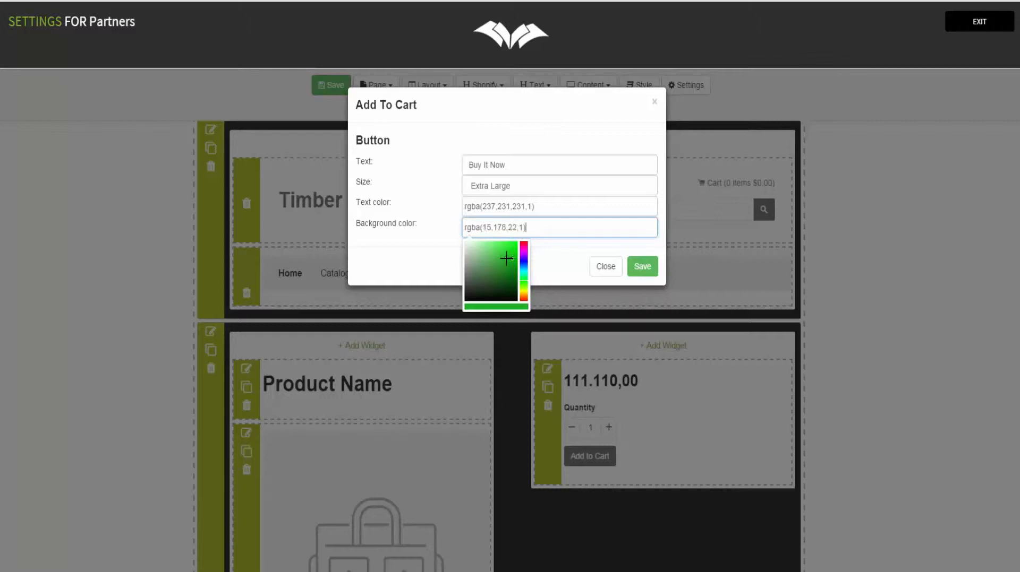
pyautogui.click(642, 272)
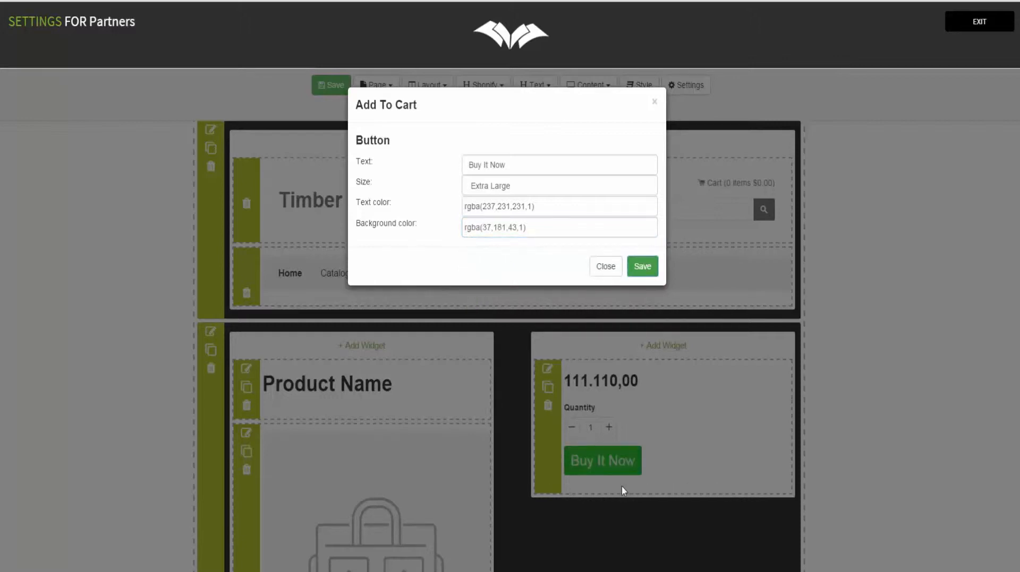
pyautogui.click(605, 267)
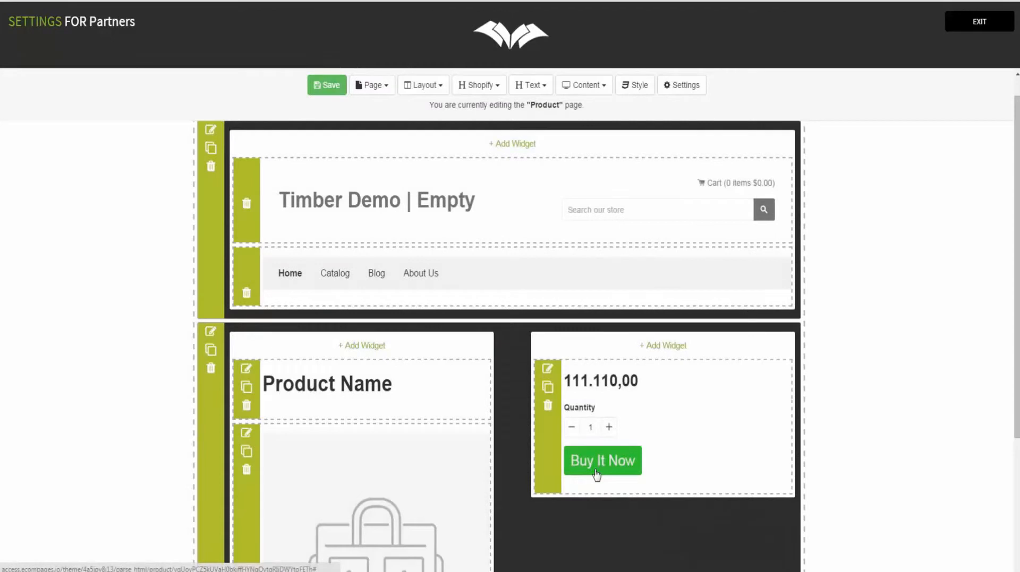
# Step: Add a Product Description block above the price in the right column
pyautogui.scroll(-2, 688, 408)
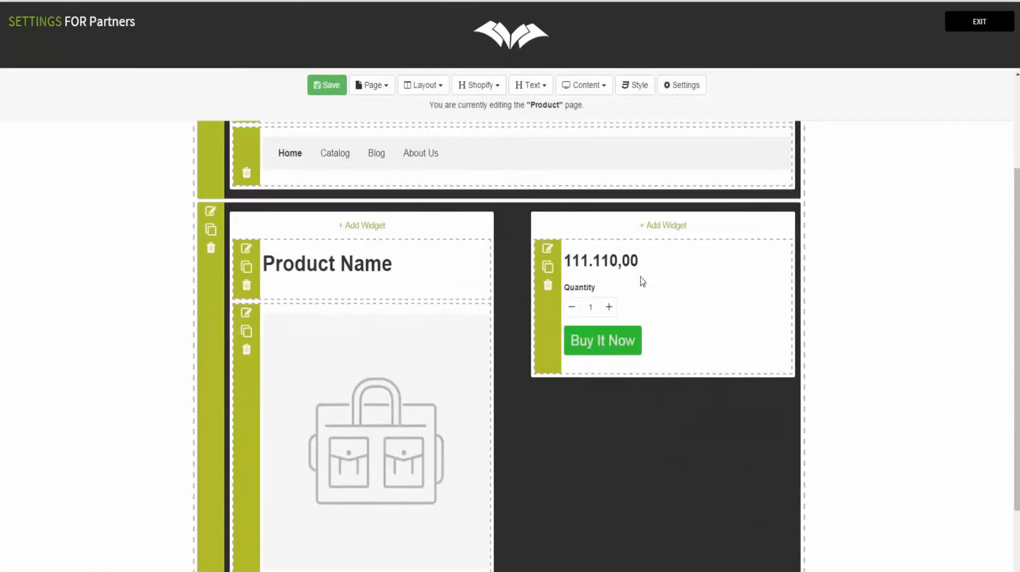
pyautogui.click(478, 88)
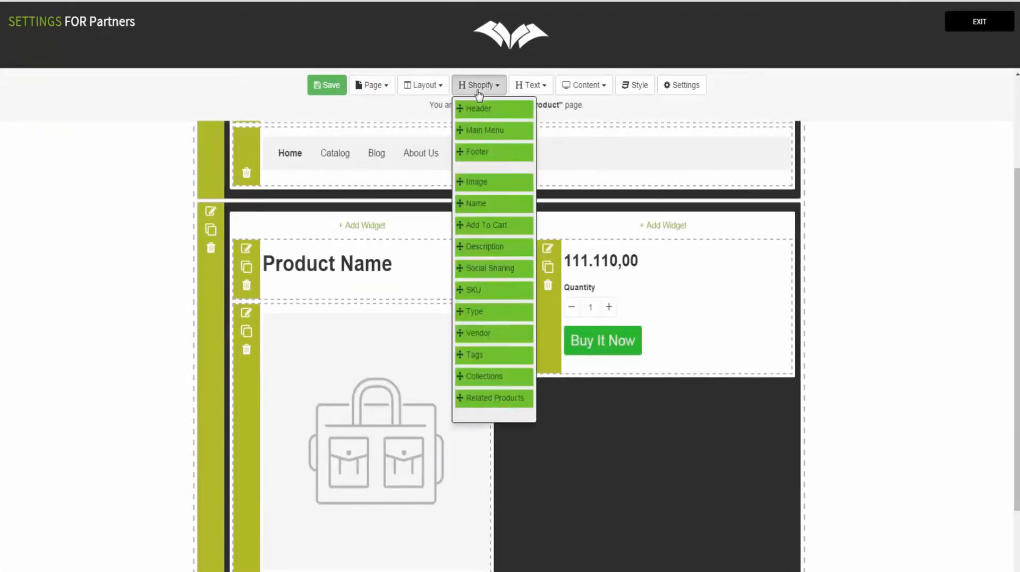
pyautogui.moveTo(479, 246); pyautogui.dragTo(649, 249)
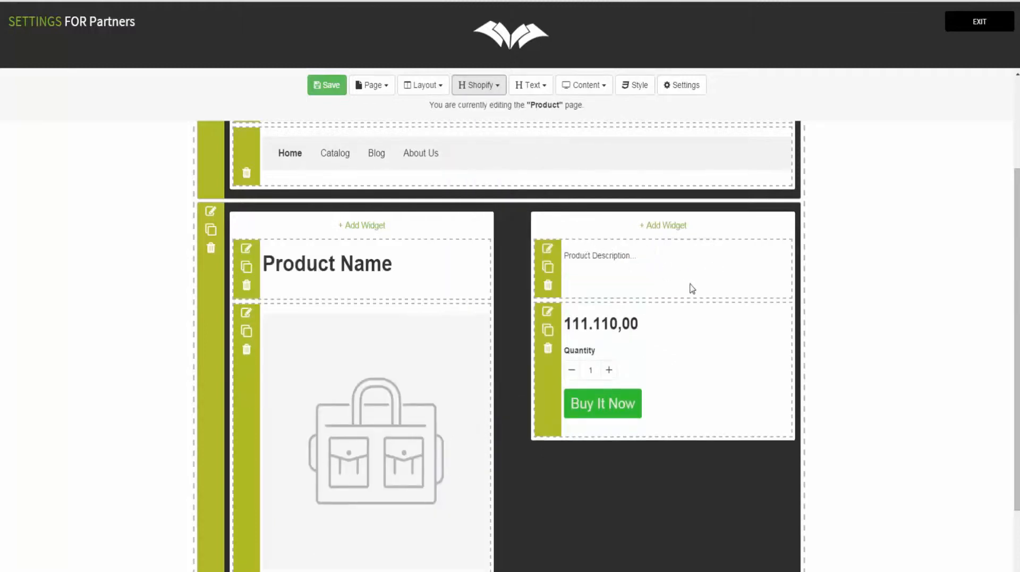
# Step: Place the Social Sharing buttons below the Buy It Now button
pyautogui.click(464, 83)
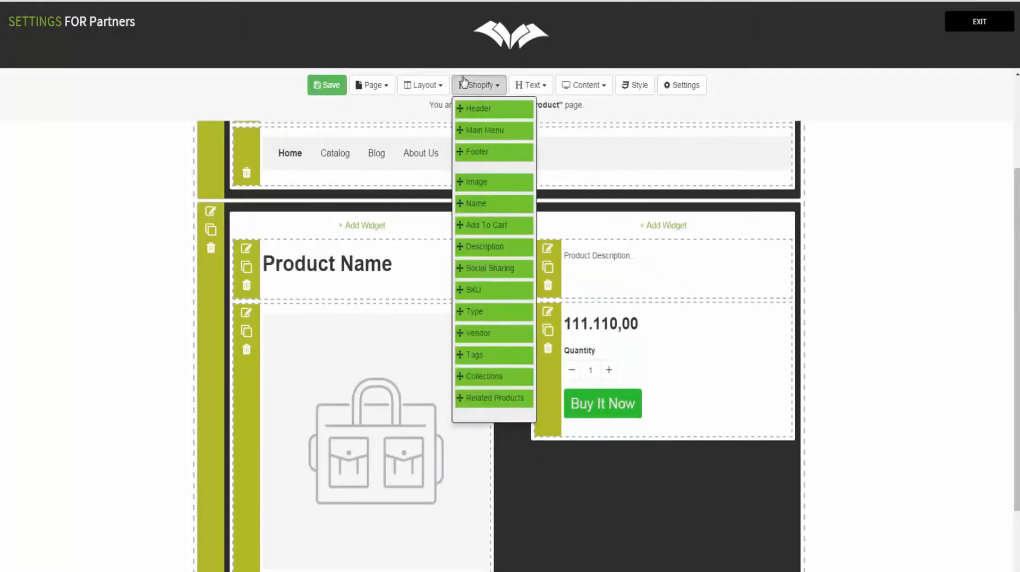
pyautogui.moveTo(481, 269); pyautogui.dragTo(598, 466)
pyautogui.scroll(-3, 697, 367)
pyautogui.scroll(3, 686, 357)
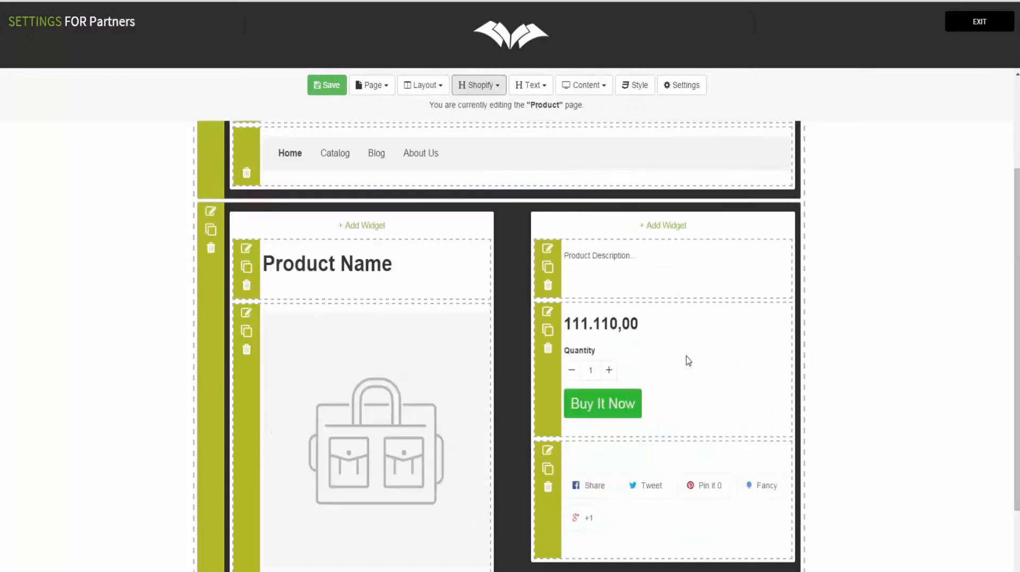
# Step: Start adding an Image widget to the right column, then cancel it
pyautogui.click(657, 228)
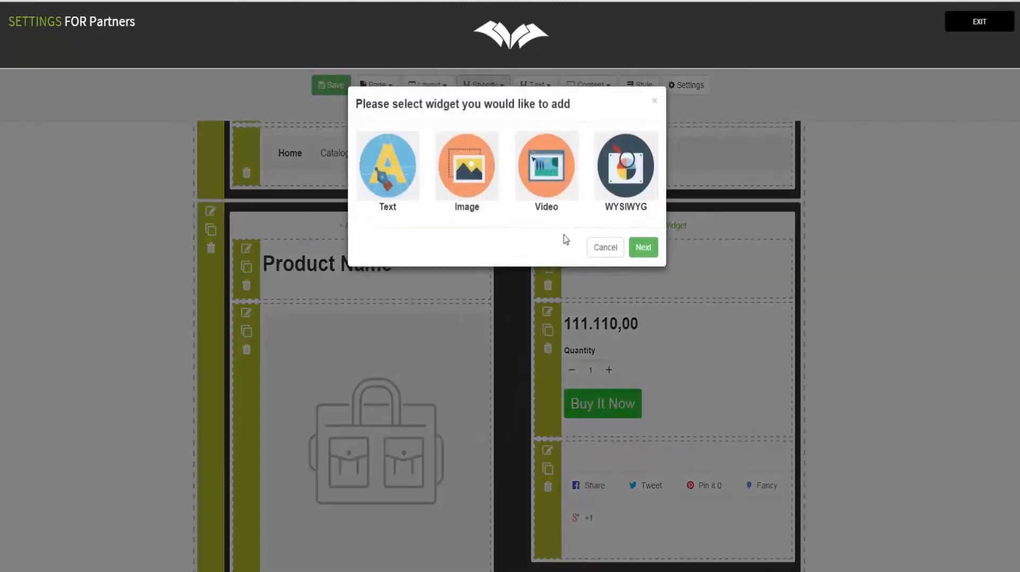
pyautogui.click(465, 180)
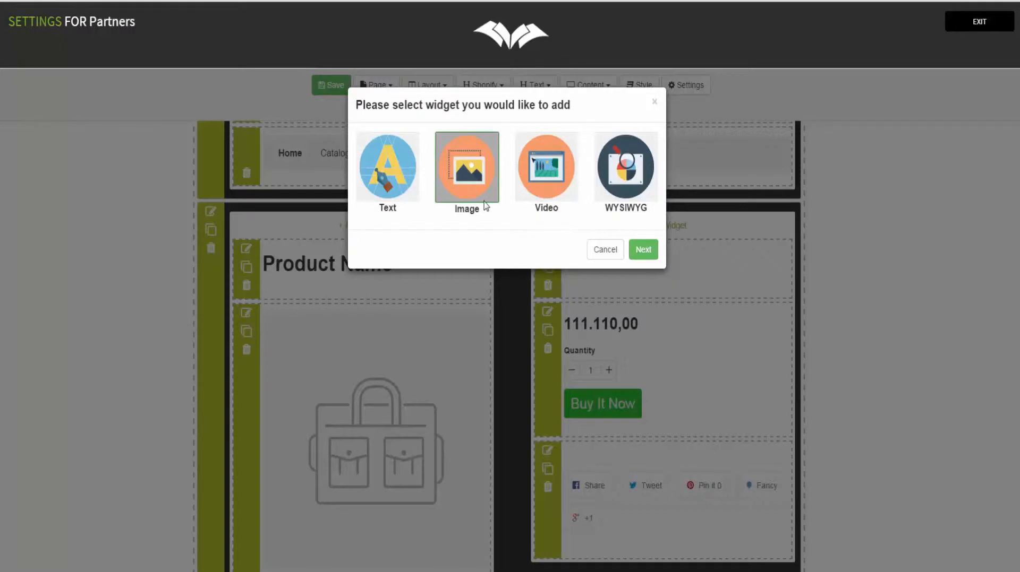
pyautogui.click(615, 255)
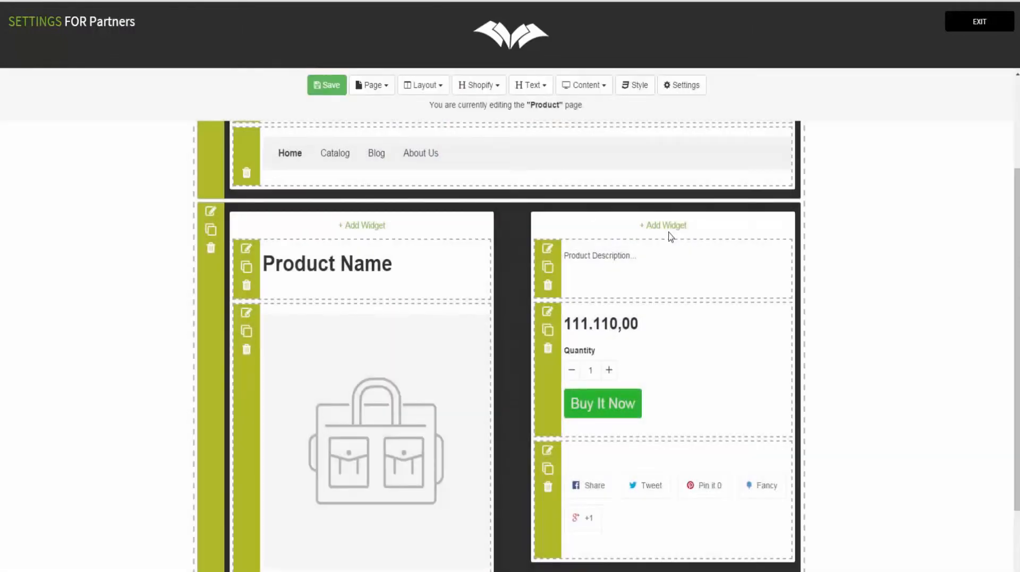
pyautogui.scroll(-3, 663, 318)
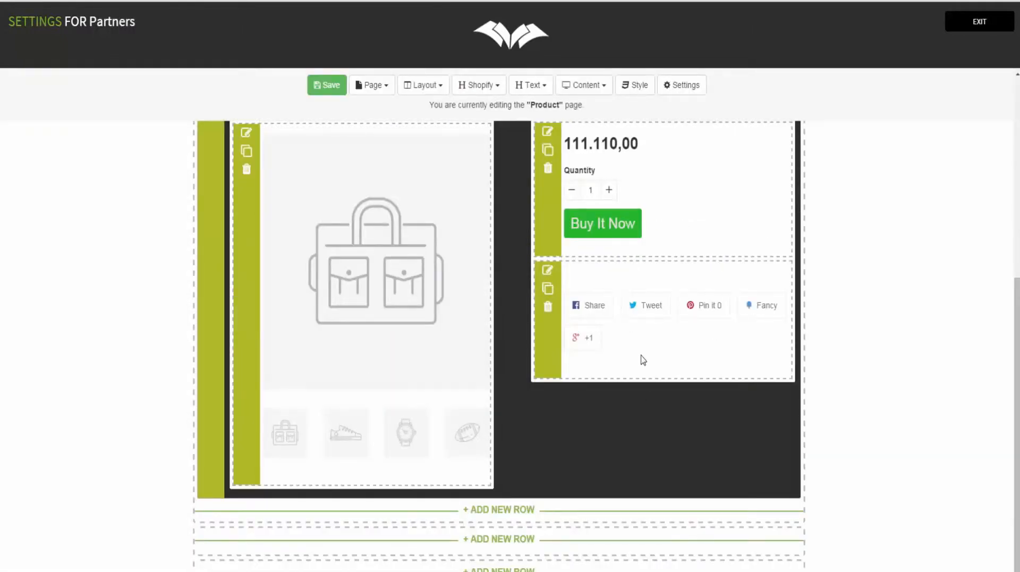
pyautogui.scroll(-1, 620, 364)
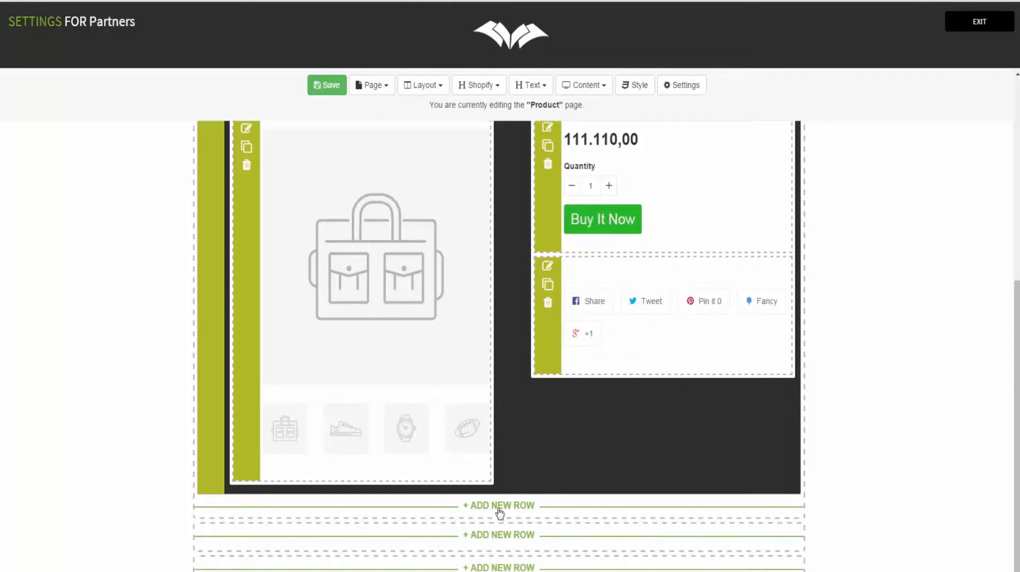
pyautogui.click(514, 505)
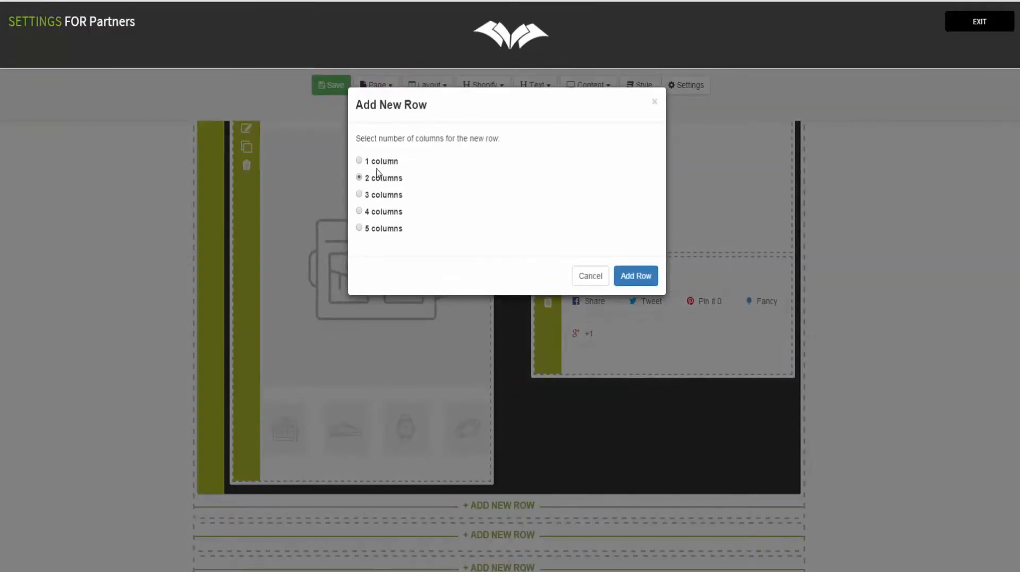
pyautogui.click(645, 277)
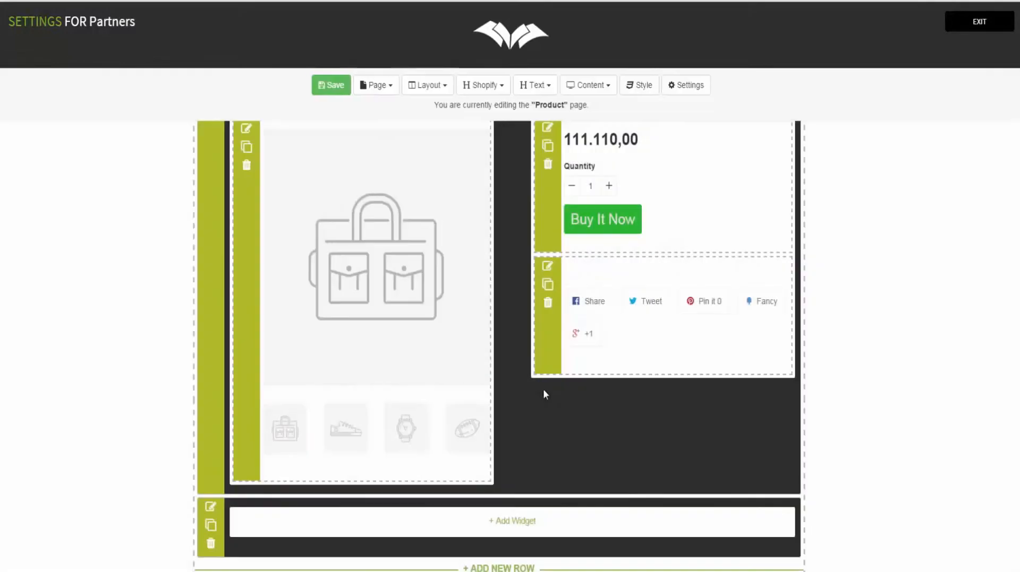
pyautogui.click(481, 88)
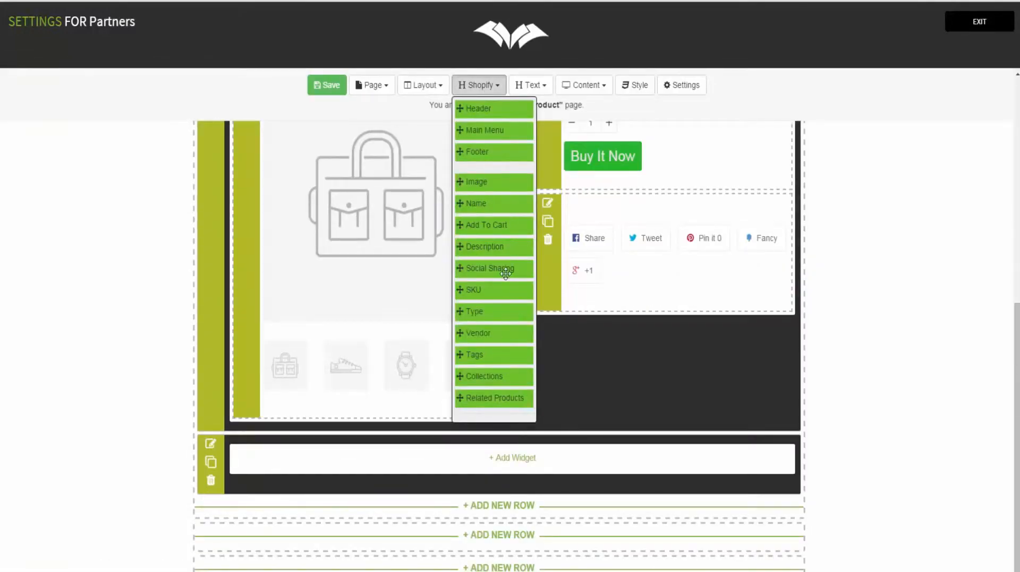
pyautogui.moveTo(504, 398); pyautogui.dragTo(462, 466)
pyautogui.click(462, 463)
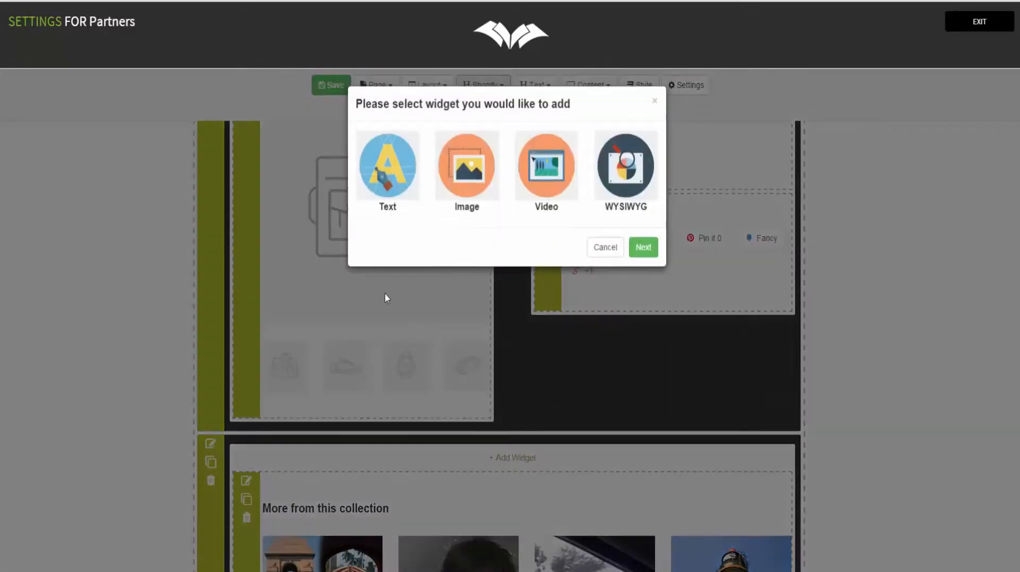
pyautogui.click(589, 250)
pyautogui.scroll(-5, 351, 205)
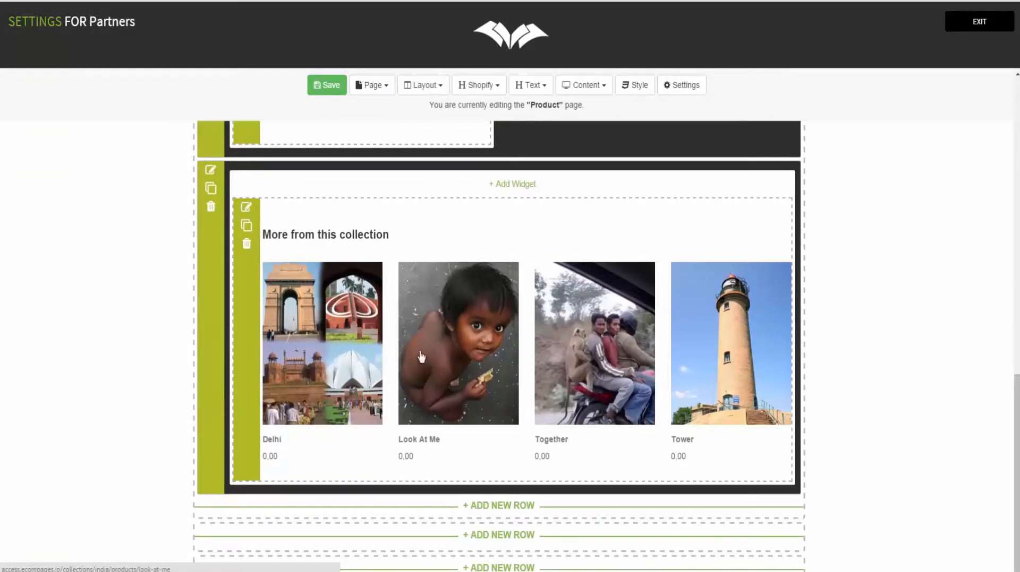
pyautogui.click(479, 85)
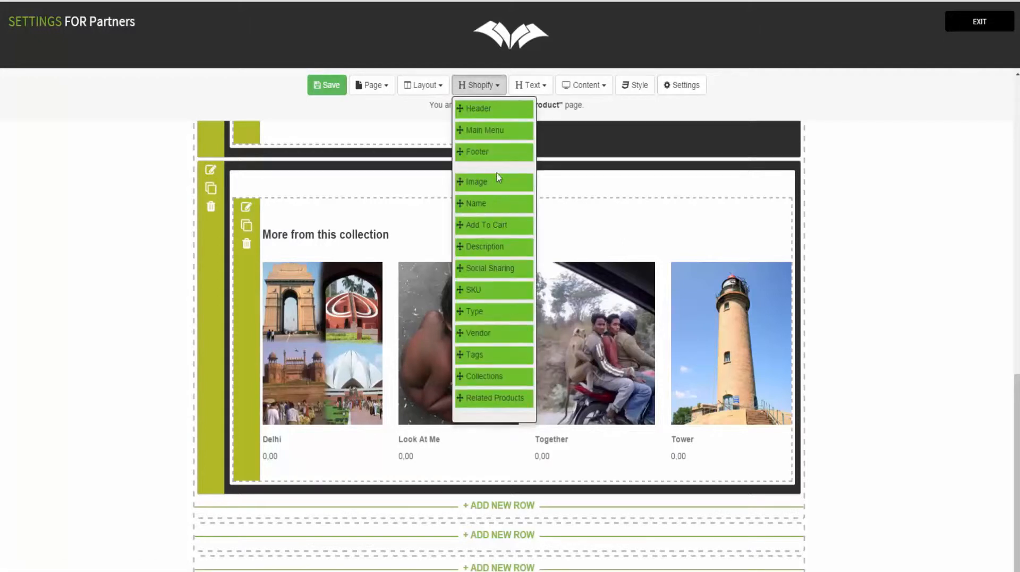
pyautogui.moveTo(496, 154); pyautogui.dragTo(309, 496)
pyautogui.scroll(-3, 387, 478)
pyautogui.scroll(4, 388, 478)
pyautogui.click(320, 88)
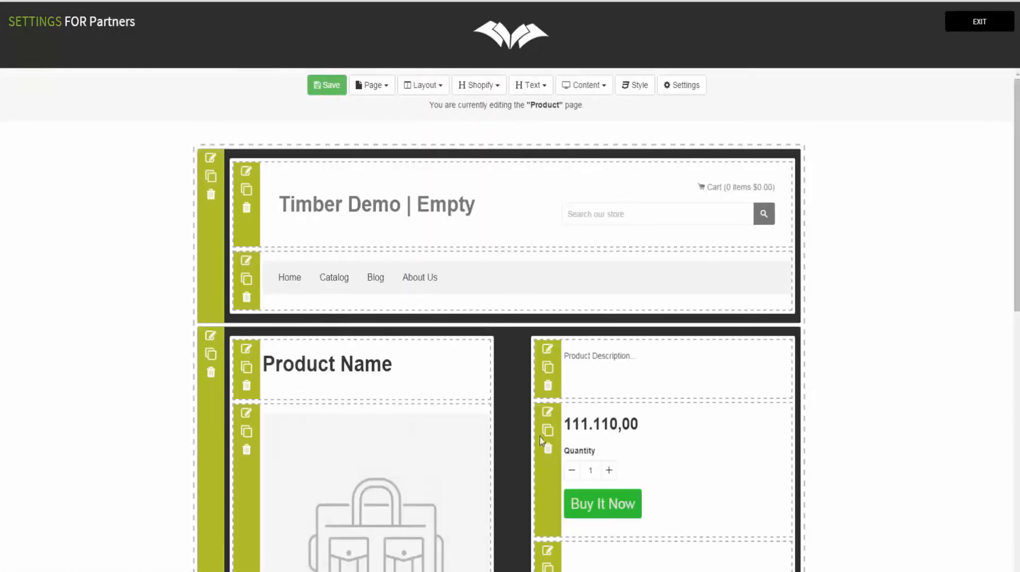
pyautogui.scroll(-10, 524, 391)
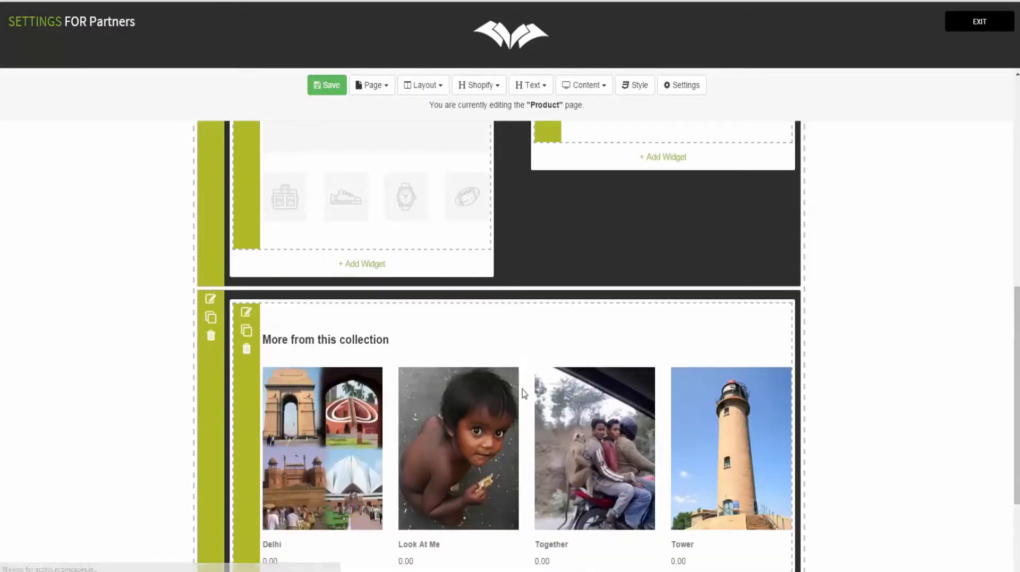
pyautogui.scroll(10, 523, 391)
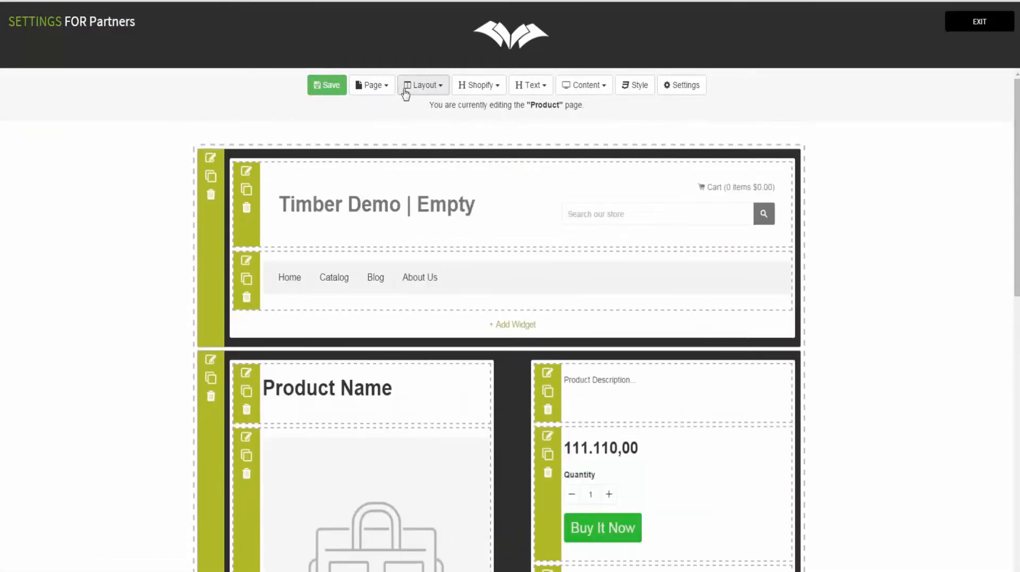
# Step: On the Catalog page, add a one-column top row with the store Header and Main Menu
pyautogui.click(368, 91)
pyautogui.click(384, 141)
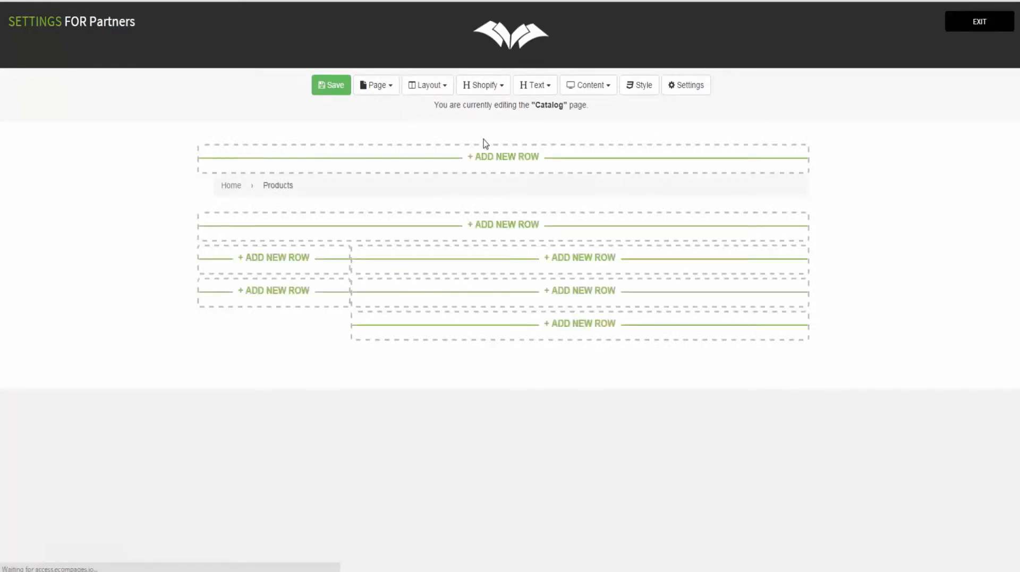
pyautogui.click(483, 157)
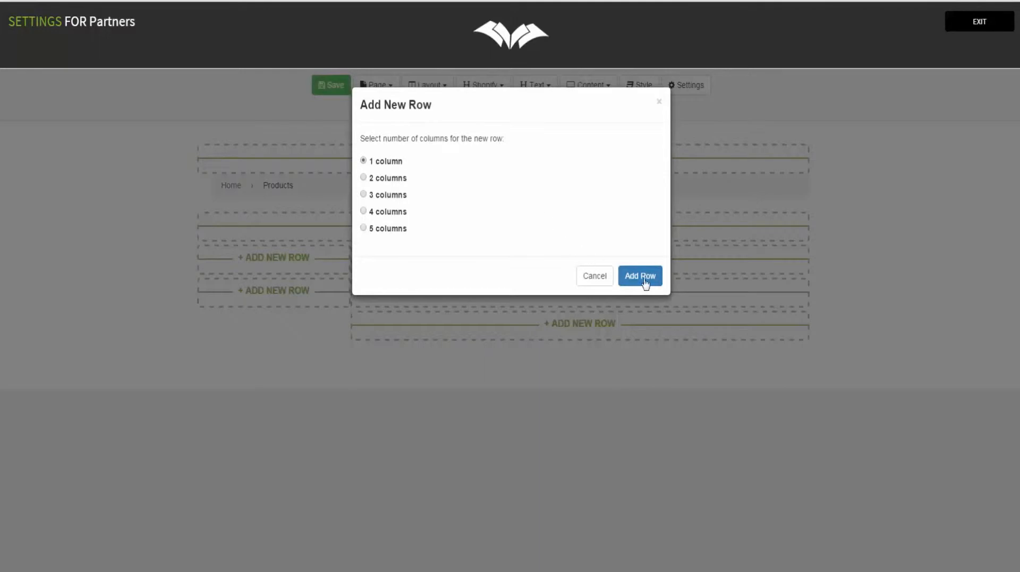
pyautogui.click(661, 279)
pyautogui.click(501, 90)
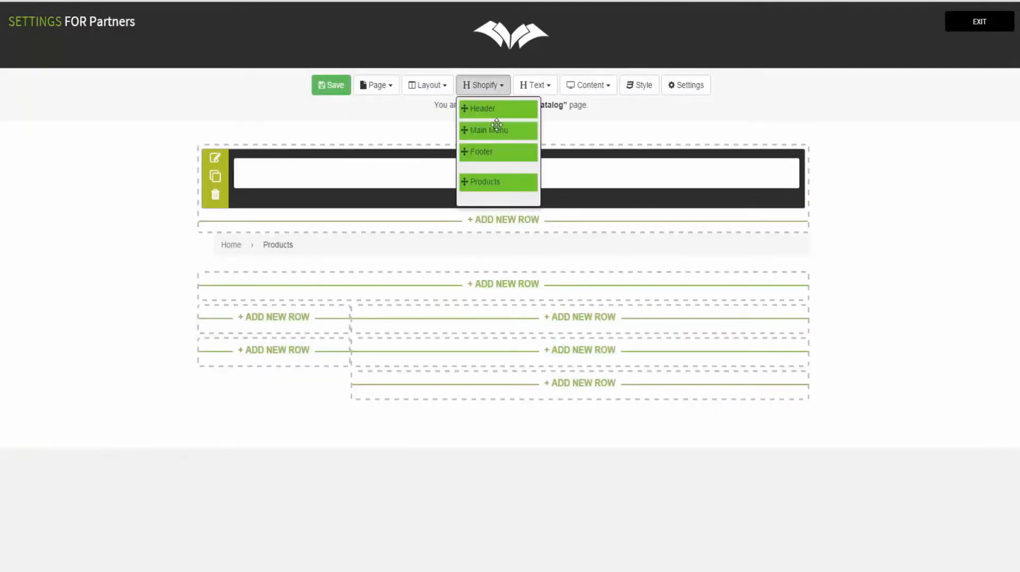
pyautogui.moveTo(502, 108); pyautogui.dragTo(387, 177)
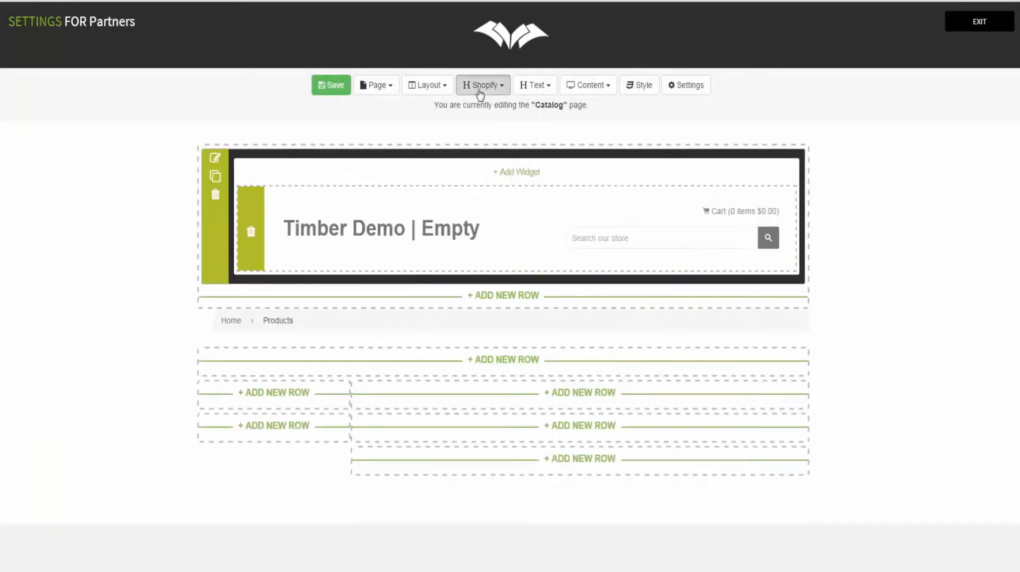
pyautogui.click(479, 87)
pyautogui.moveTo(522, 144); pyautogui.dragTo(358, 286)
# Step: Add the Products grid and Footer below the menu, then save the Catalog page
pyautogui.click(484, 87)
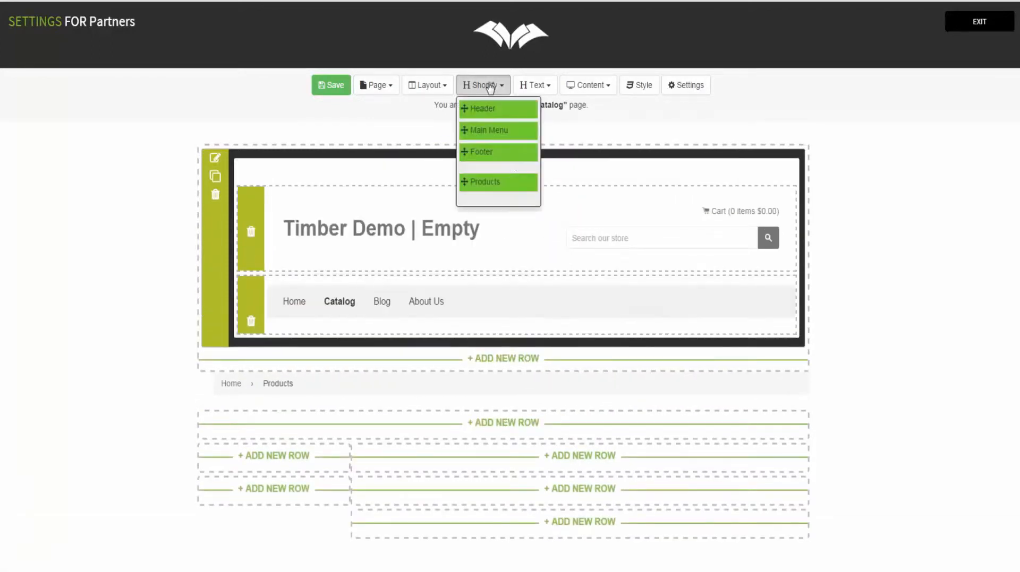
pyautogui.moveTo(499, 183); pyautogui.dragTo(353, 337)
pyautogui.scroll(-6, 419, 313)
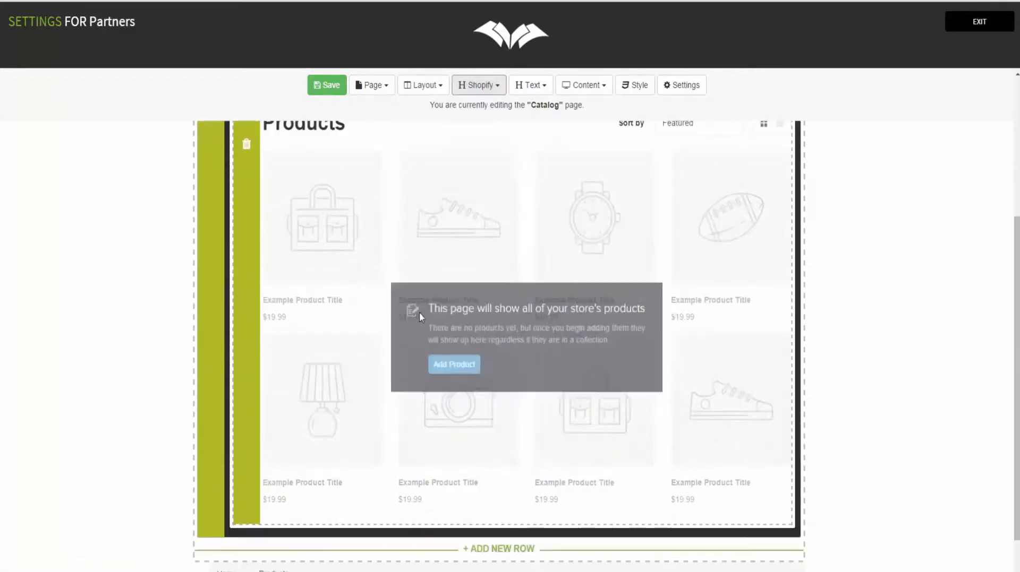
pyautogui.click(479, 85)
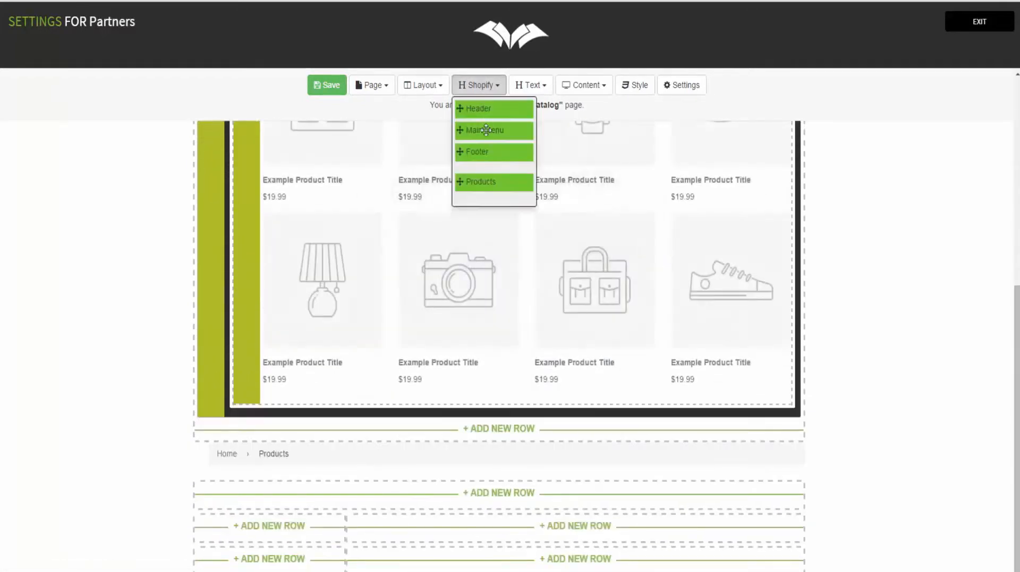
pyautogui.moveTo(492, 155); pyautogui.dragTo(289, 425)
pyautogui.click(326, 85)
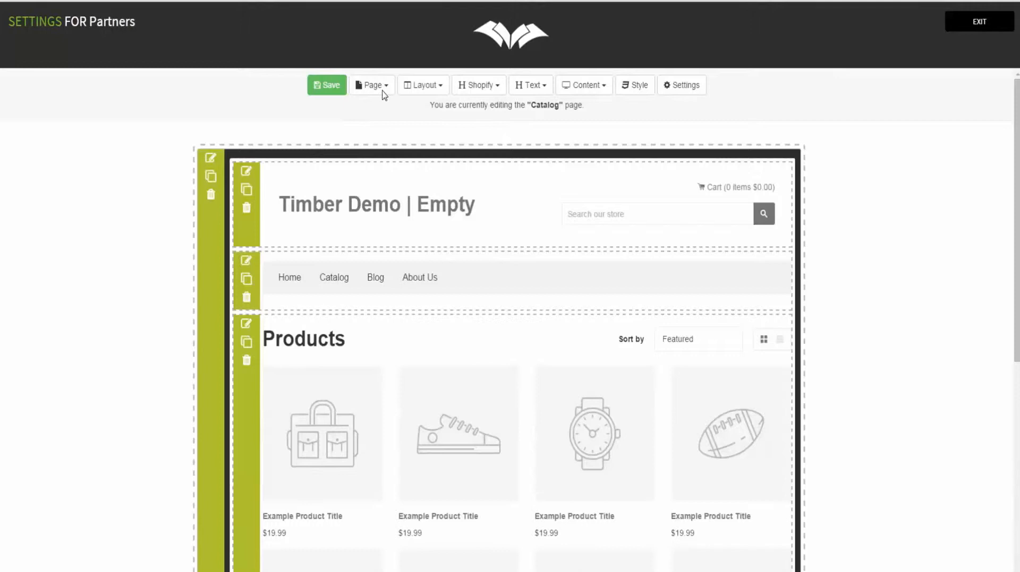
pyautogui.click(380, 86)
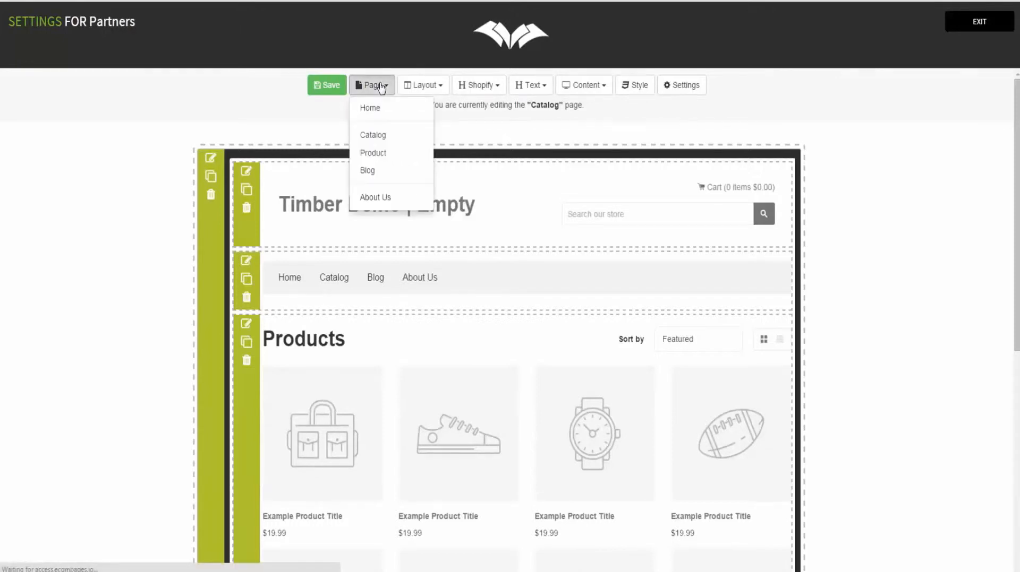
# Step: On the Blog page, add a one-column top row with the store Header and Main Menu
pyautogui.click(383, 171)
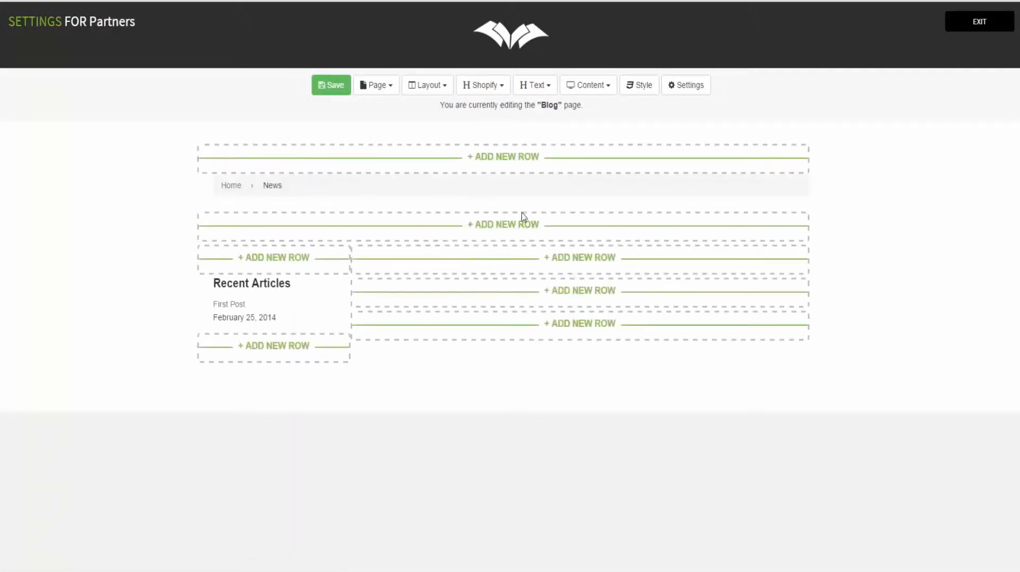
pyautogui.click(483, 85)
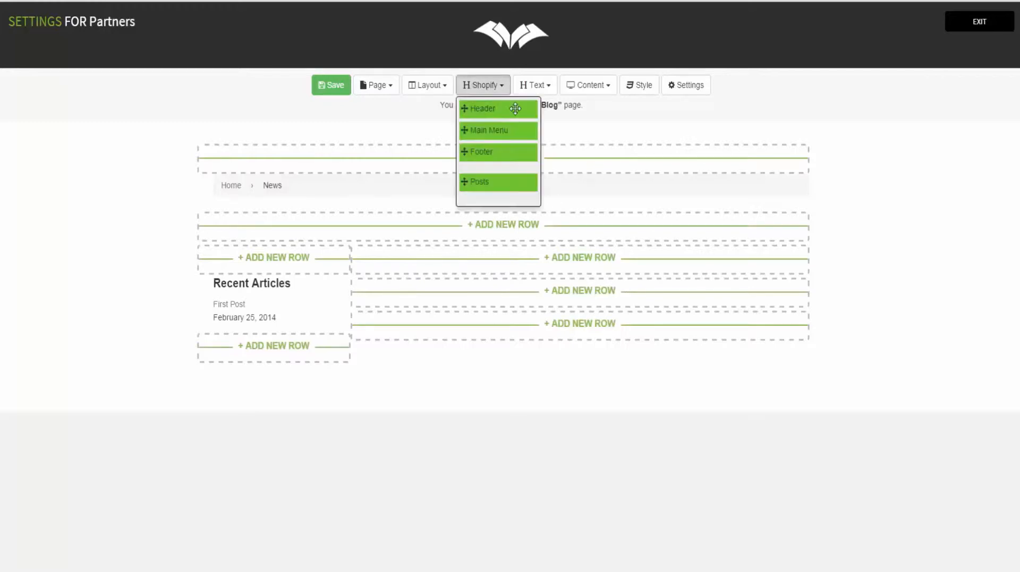
pyautogui.click(361, 127)
pyautogui.click(494, 158)
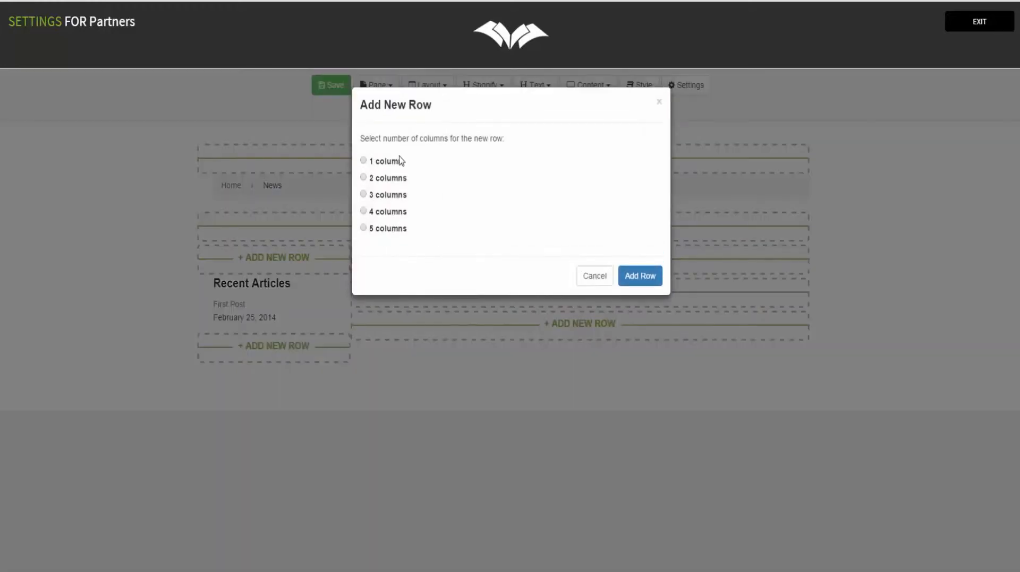
pyautogui.click(647, 281)
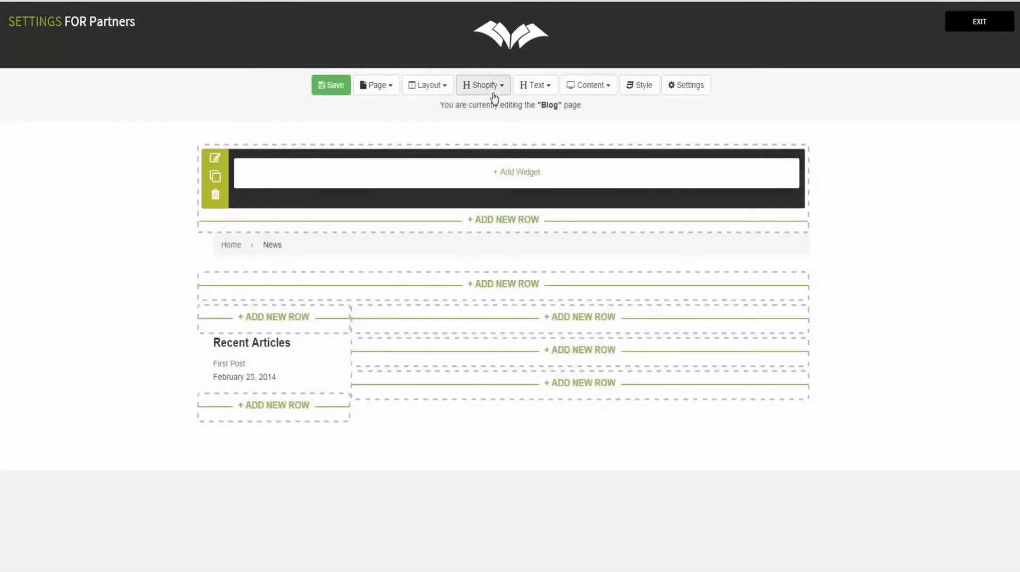
pyautogui.click(488, 87)
pyautogui.moveTo(511, 109); pyautogui.dragTo(381, 168)
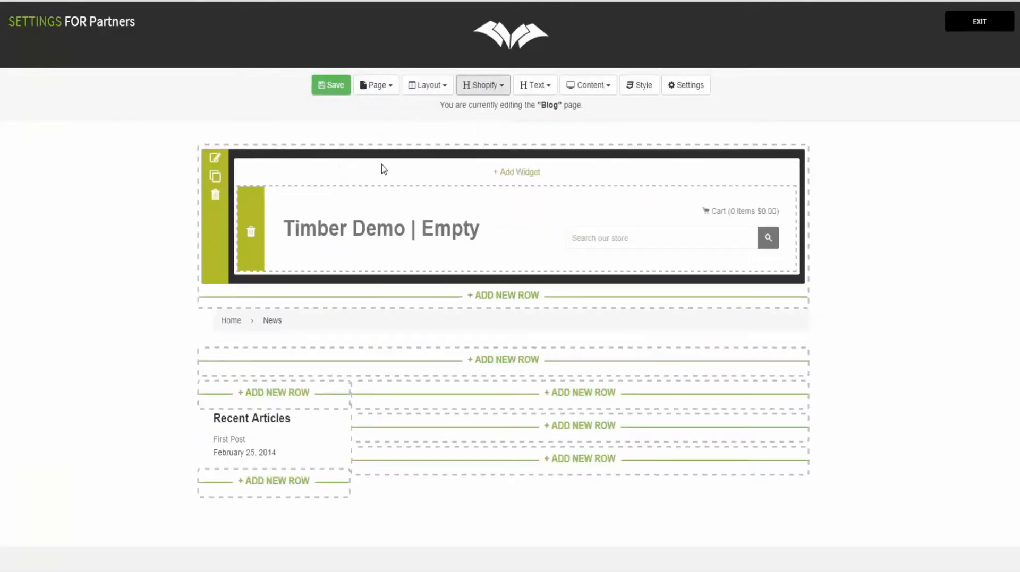
pyautogui.click(489, 90)
pyautogui.moveTo(504, 130); pyautogui.dragTo(453, 252)
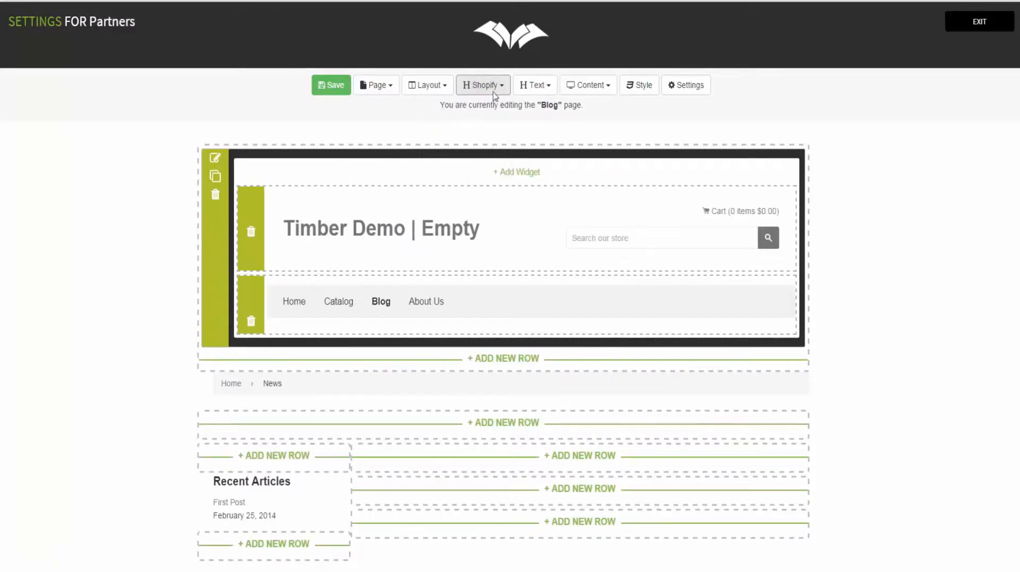
# Step: Add a row with the News Posts block, put the Footer below, and save the Blog page
pyautogui.click(516, 428)
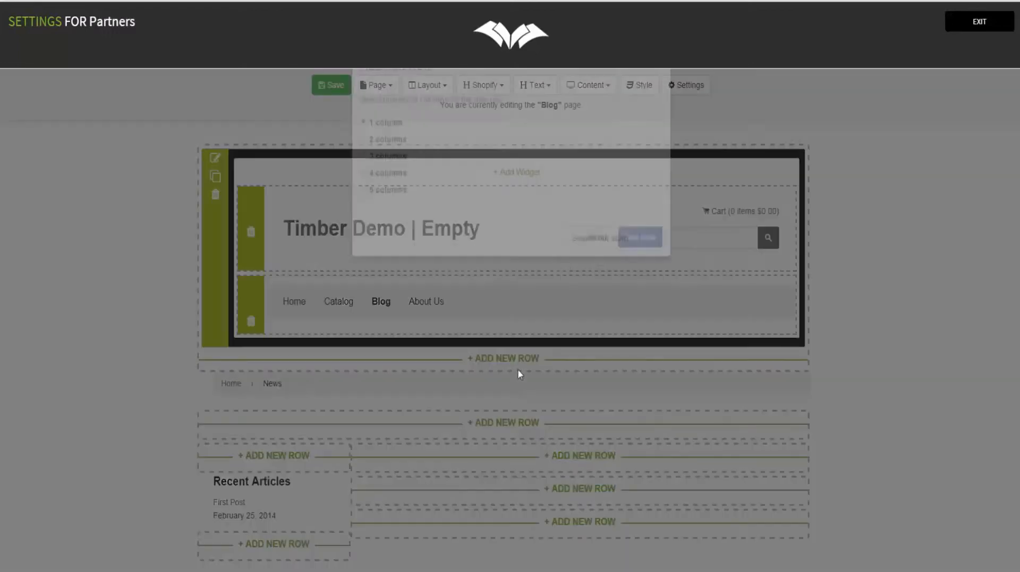
pyautogui.click(654, 275)
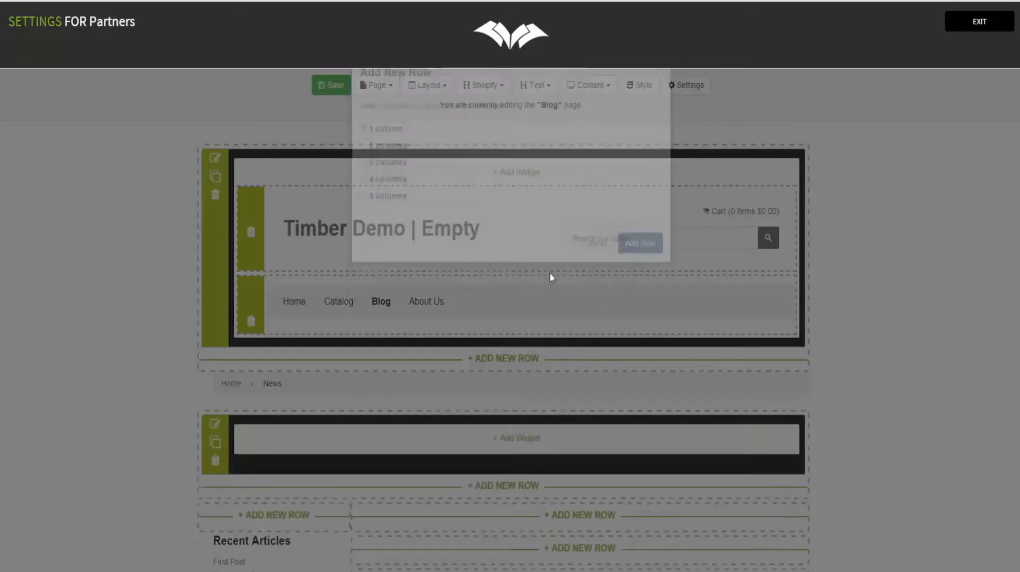
pyautogui.click(487, 86)
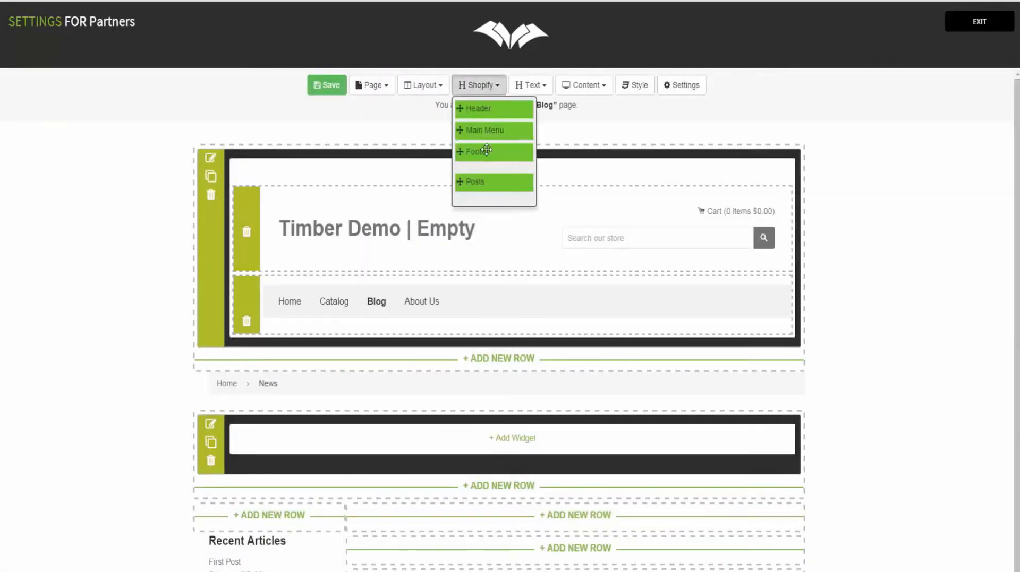
pyautogui.moveTo(481, 183); pyautogui.dragTo(412, 453)
pyautogui.scroll(-4, 477, 417)
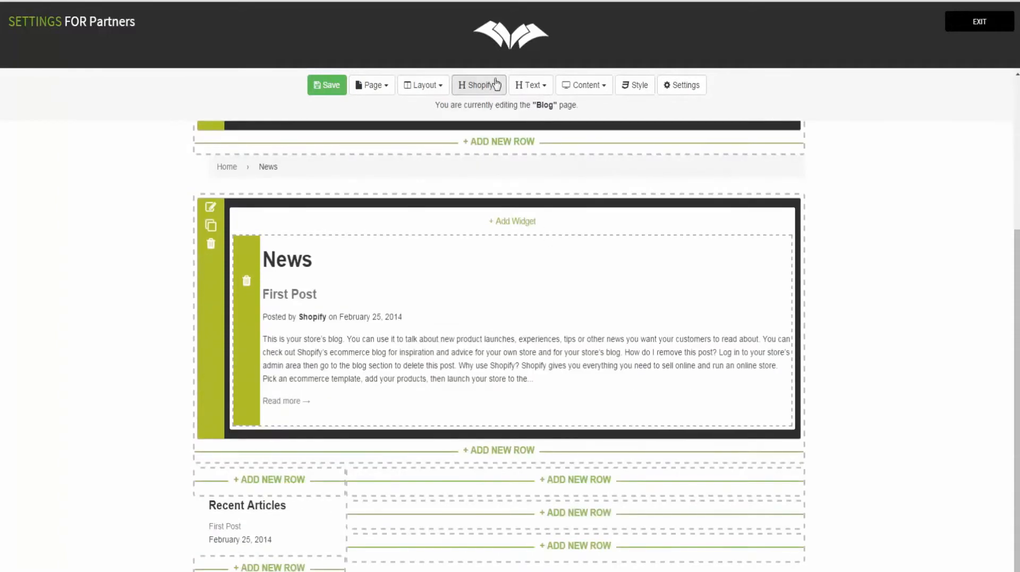
pyautogui.click(496, 85)
pyautogui.moveTo(488, 151); pyautogui.dragTo(325, 432)
pyautogui.scroll(4, 456, 375)
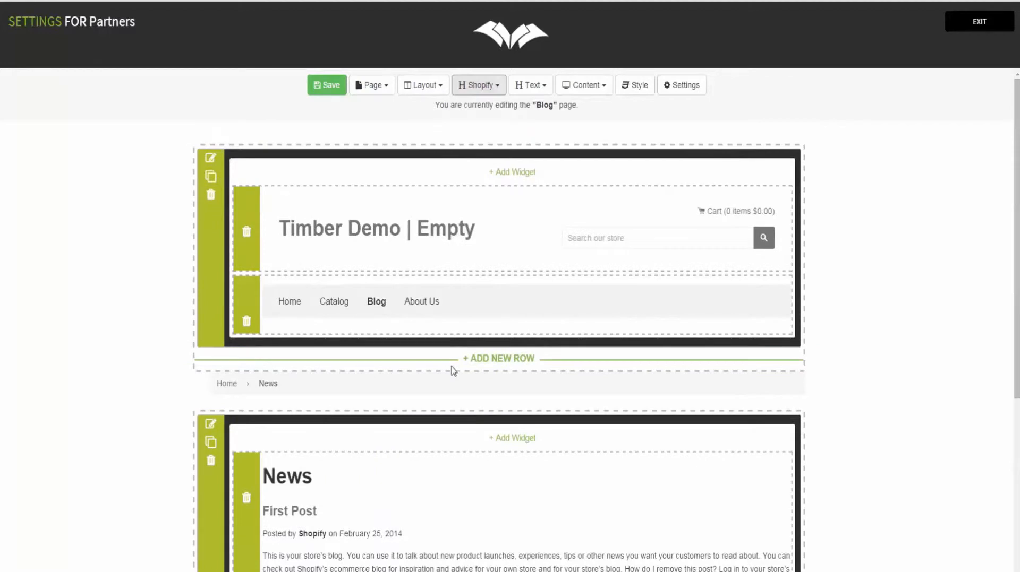
pyautogui.click(316, 87)
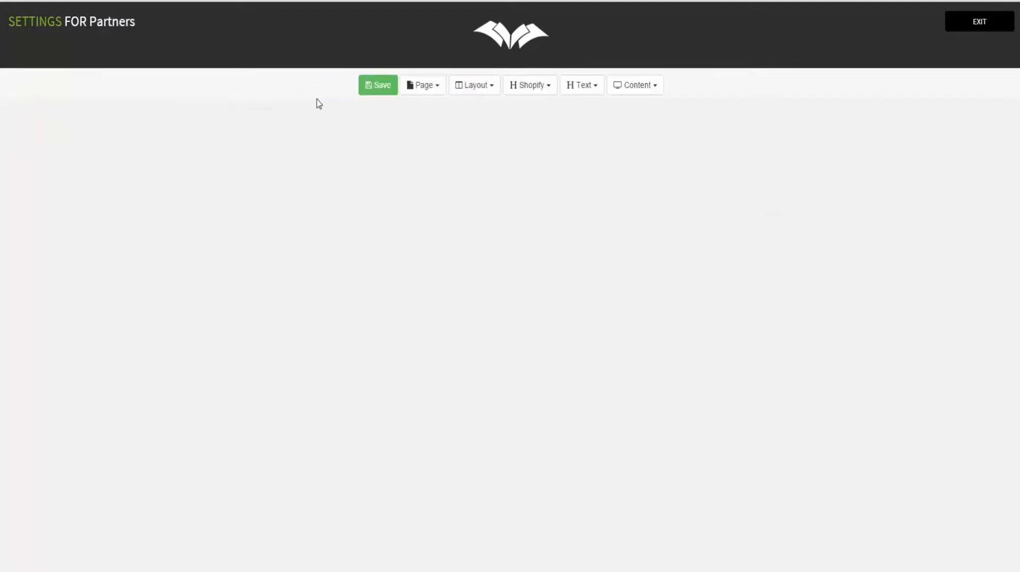
pyautogui.click(425, 86)
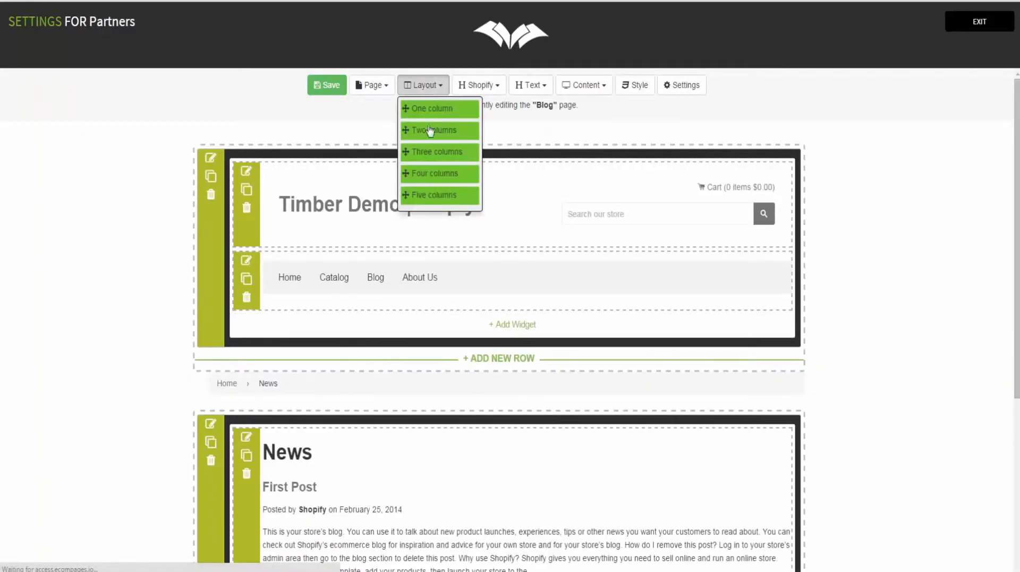
pyautogui.click(377, 91)
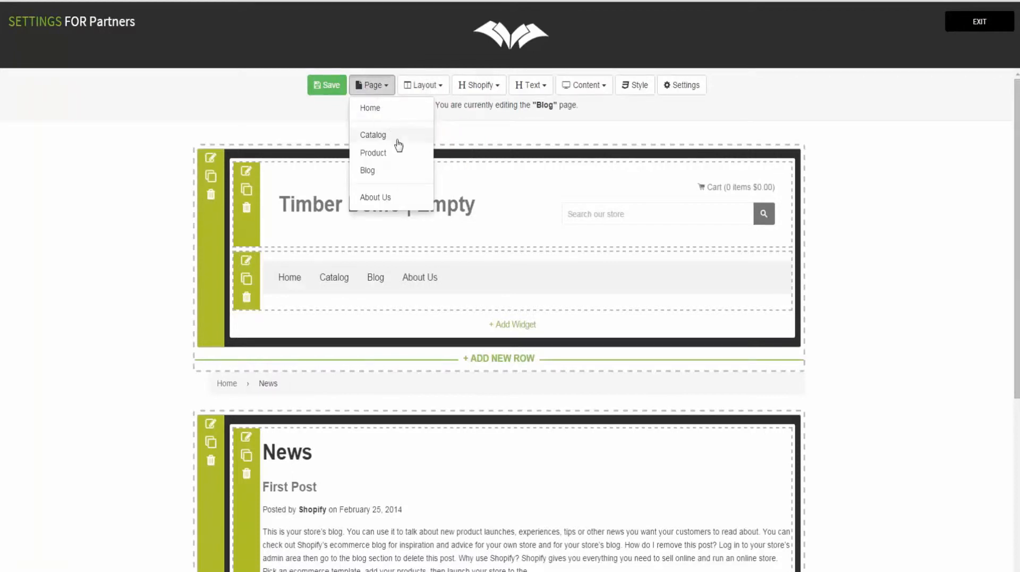
# Step: Switch to the About Us page and add a one-column row at the top
pyautogui.click(379, 197)
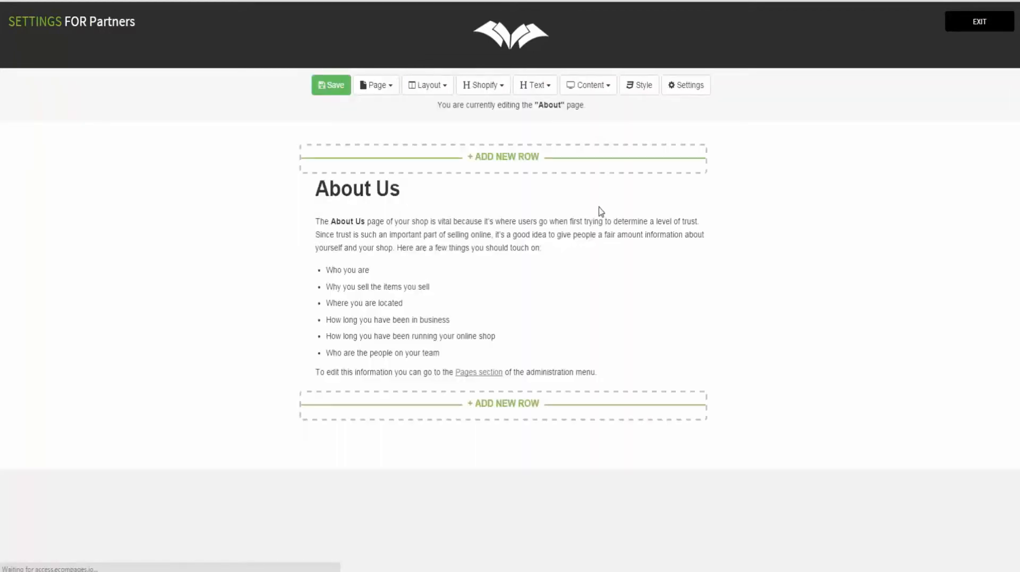
pyautogui.click(498, 156)
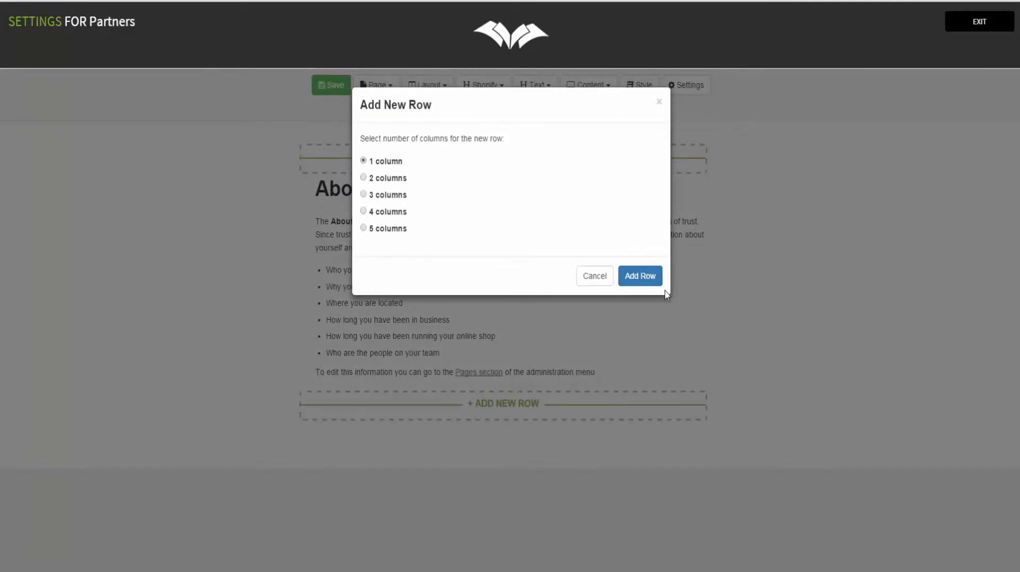
pyautogui.click(650, 284)
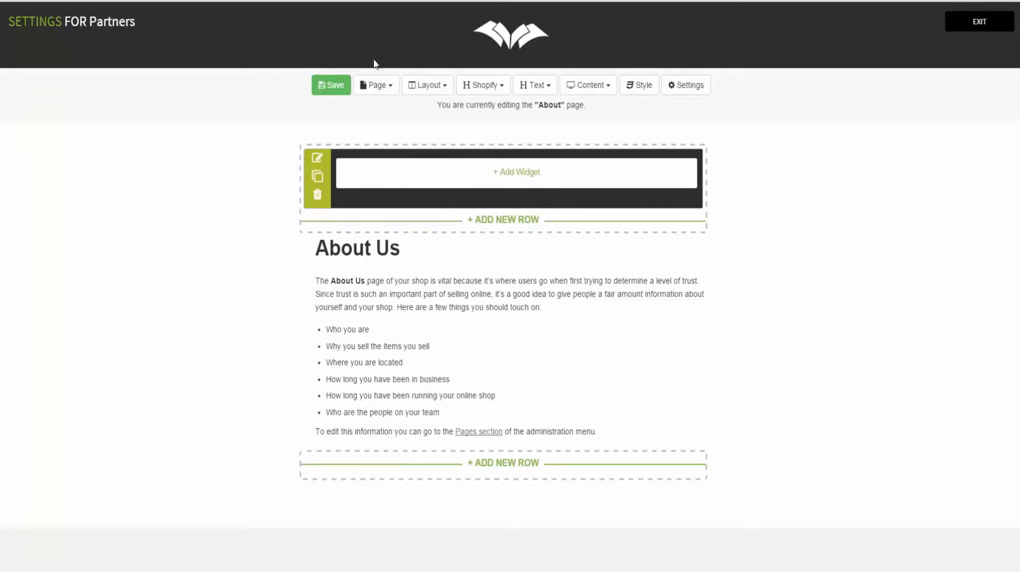
# Step: Add a Video widget named 'Video- About Us' using the pasted YouTube link as its source
pyautogui.click(502, 175)
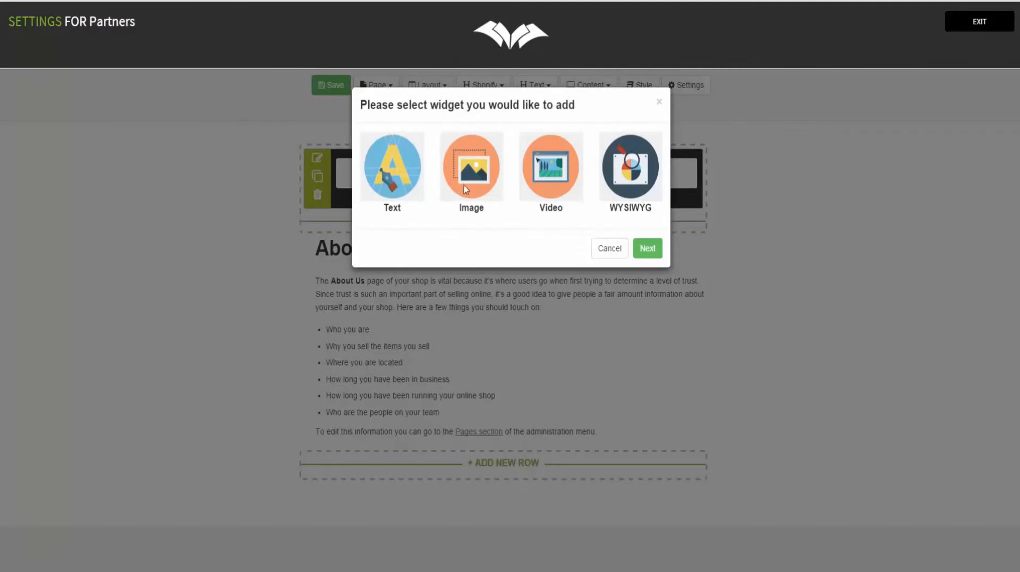
pyautogui.click(555, 189)
pyautogui.click(647, 249)
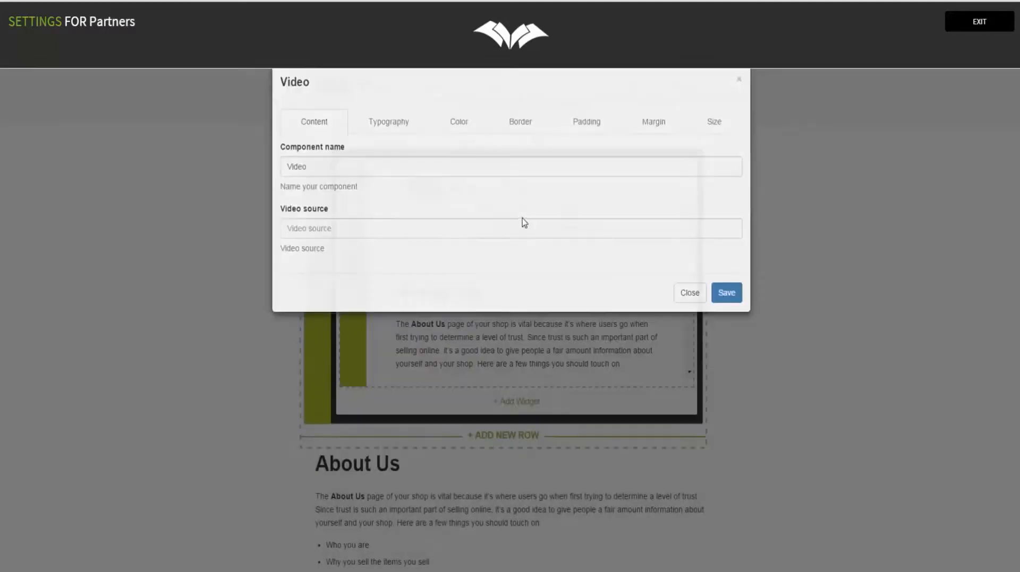
pyautogui.click(333, 251)
pyautogui.write('https://www.youtube.com/watch?v=L4hdCo4oi9k')
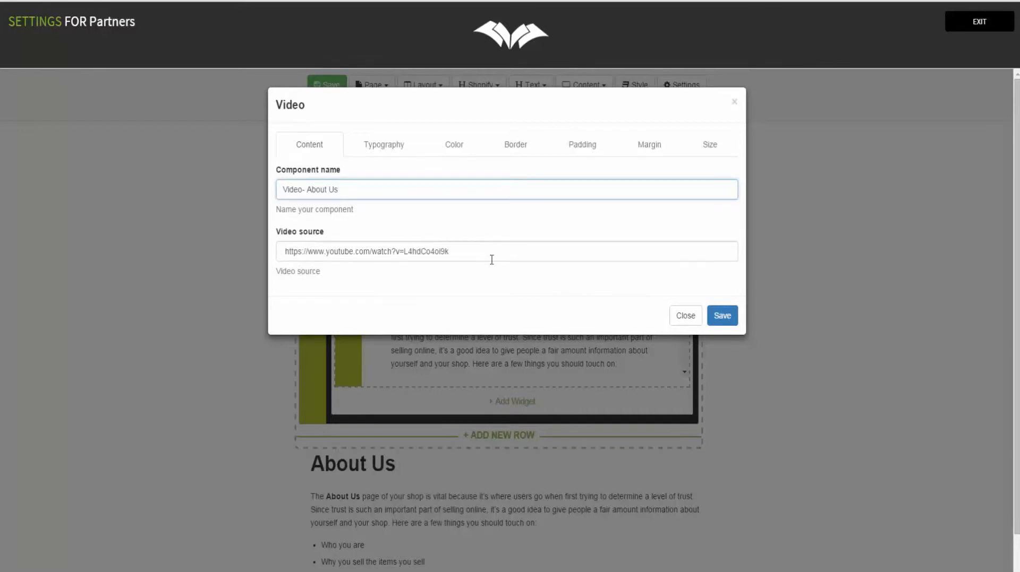
pyautogui.click(723, 314)
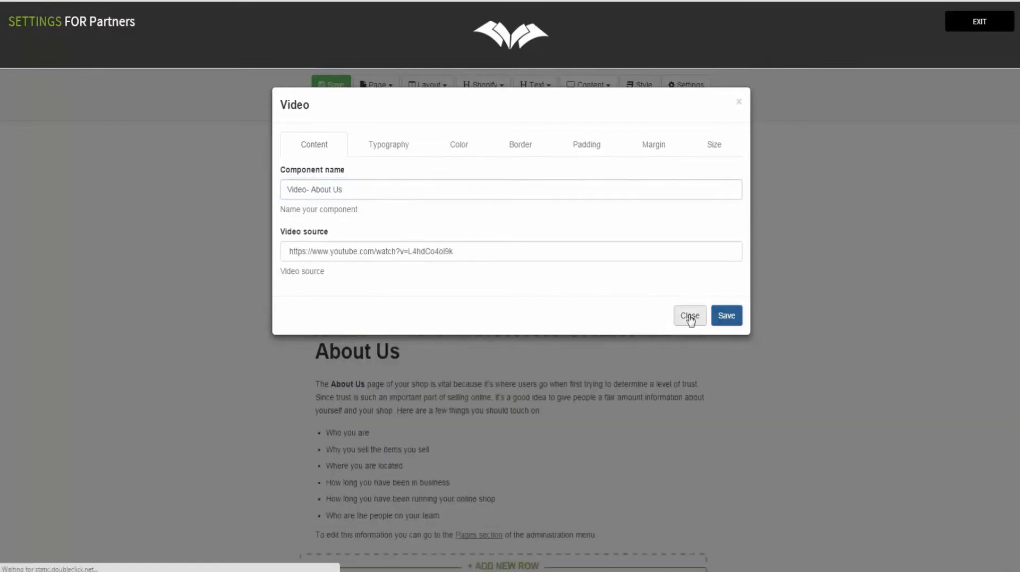
pyautogui.click(689, 317)
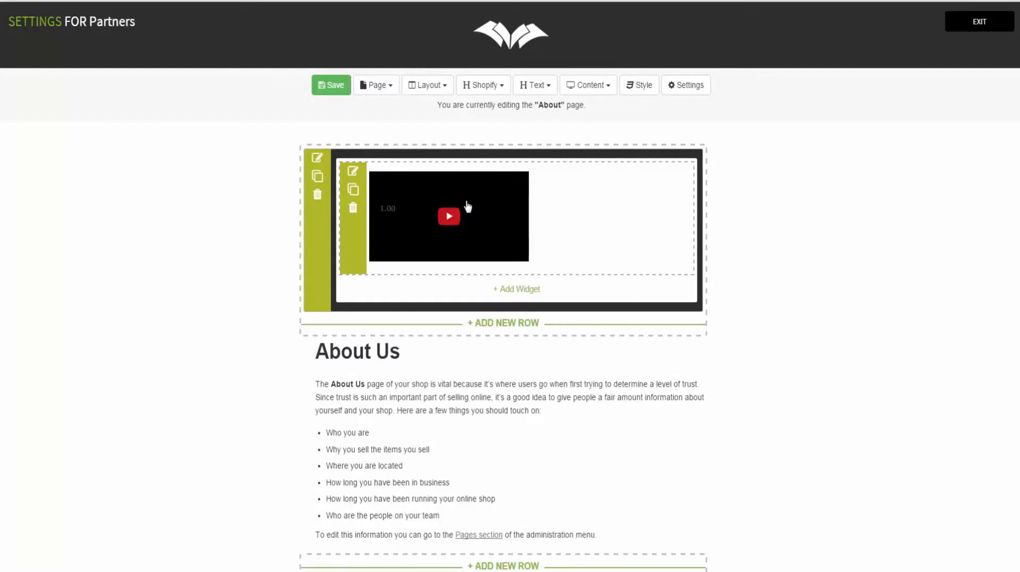
# Step: Set the video widget to 500 px wide with centre alignment
pyautogui.click(353, 172)
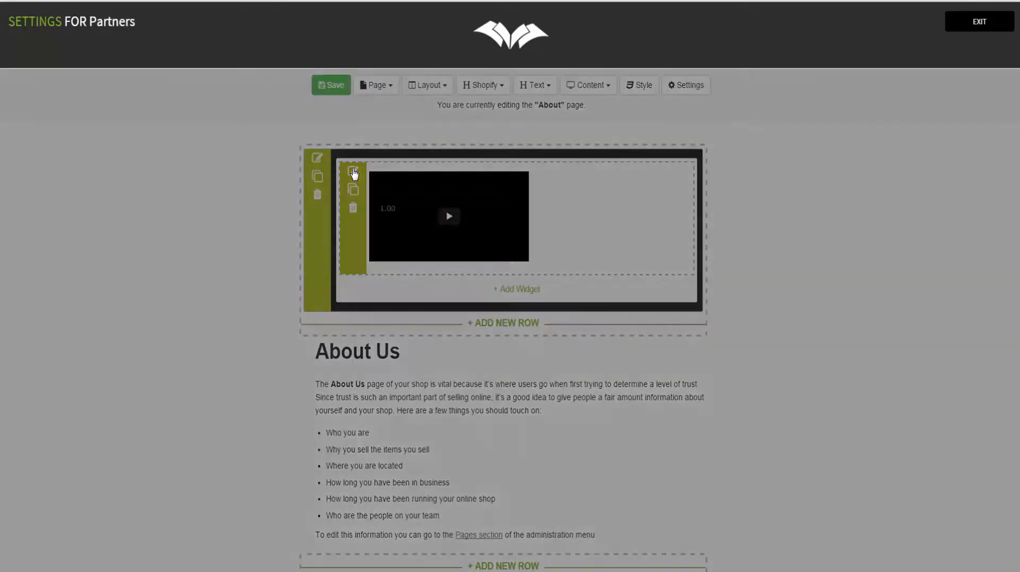
pyautogui.click(705, 152)
pyautogui.click(406, 188)
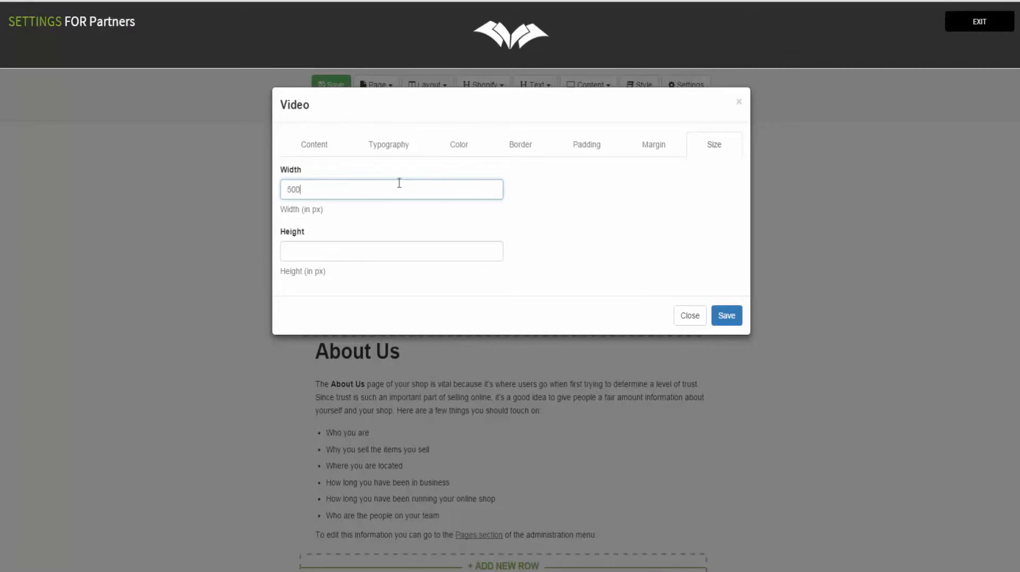
pyautogui.click(317, 260)
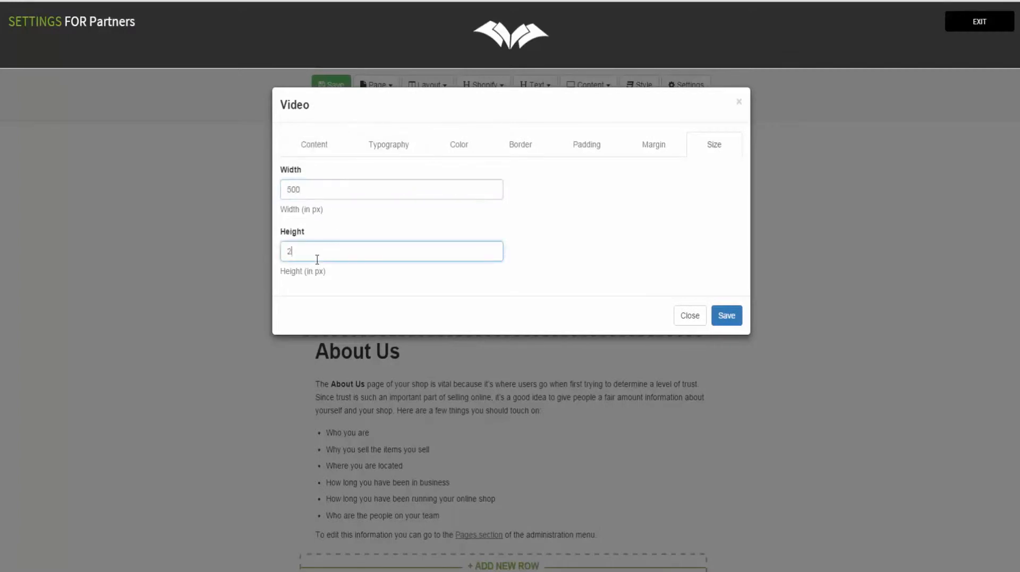
pyautogui.click(388, 145)
pyautogui.click(374, 194)
pyautogui.click(359, 221)
pyautogui.click(725, 315)
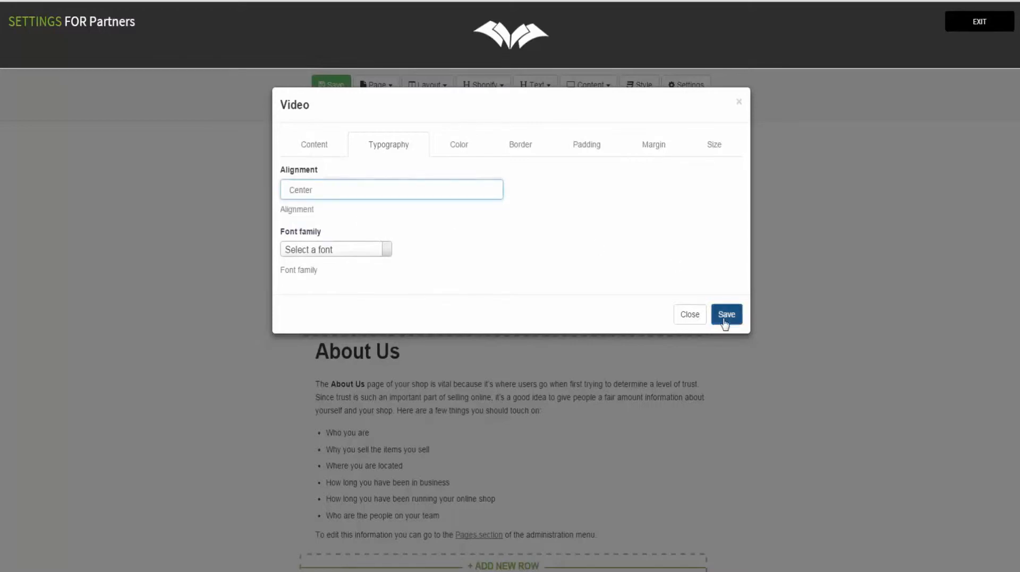
pyautogui.click(690, 317)
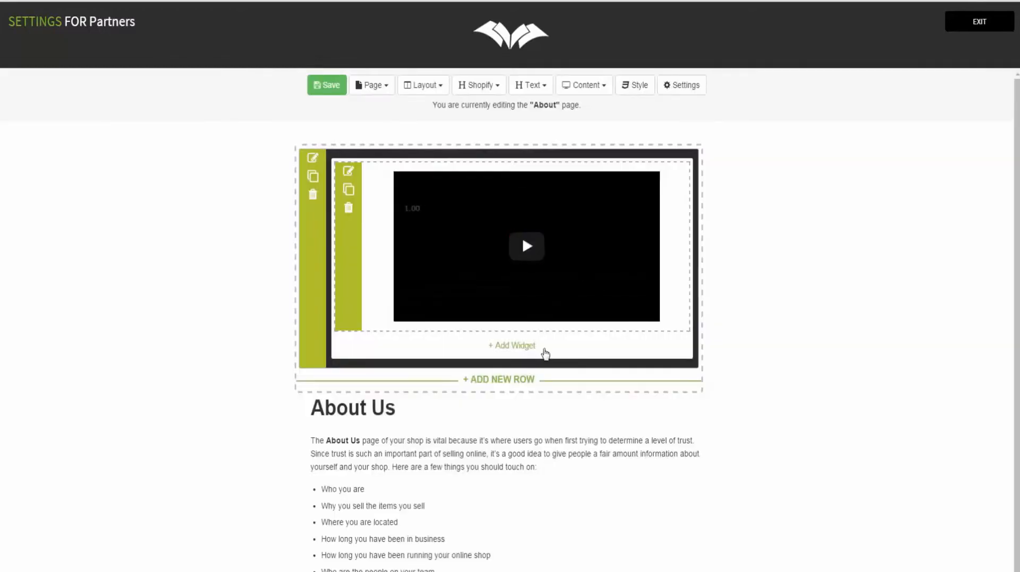
# Step: Save the About Us page and exit to the themes dashboard
pyautogui.scroll(-1, 545, 354)
pyautogui.click(314, 85)
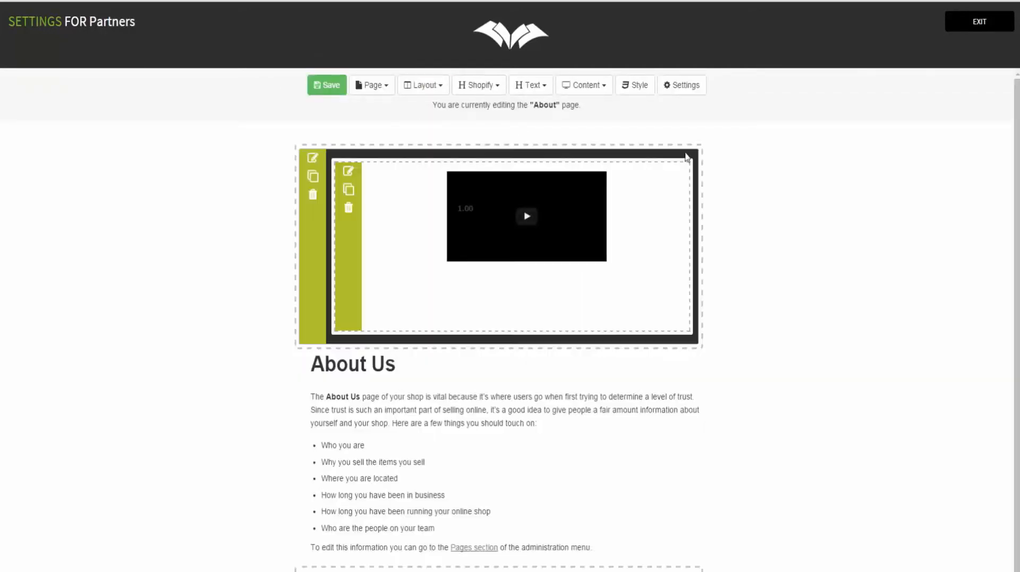
pyautogui.click(975, 26)
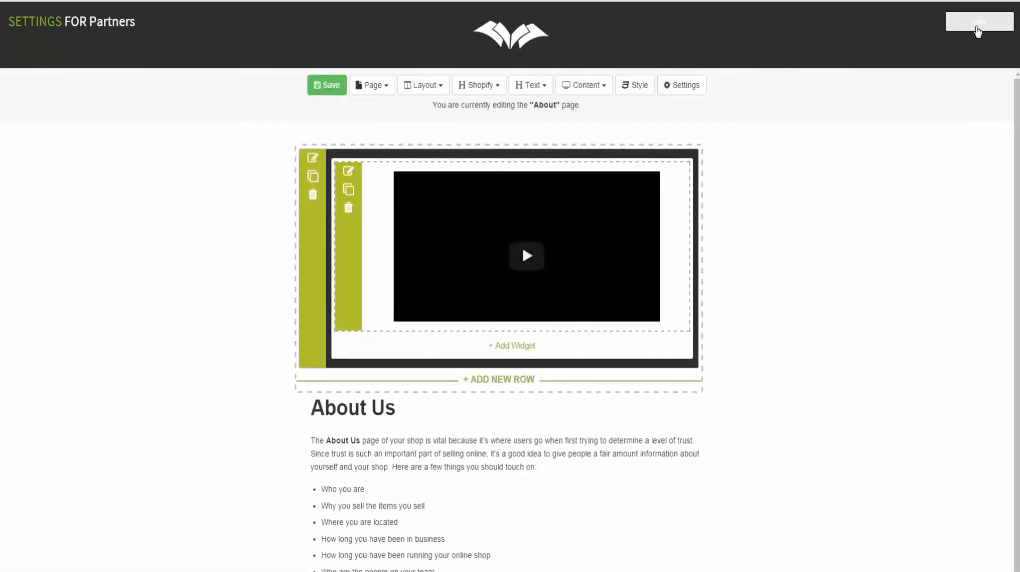
# Step: Download the Partners theme from the dashboard and save it as Partners_1454597403.zip
pyautogui.click(988, 571)
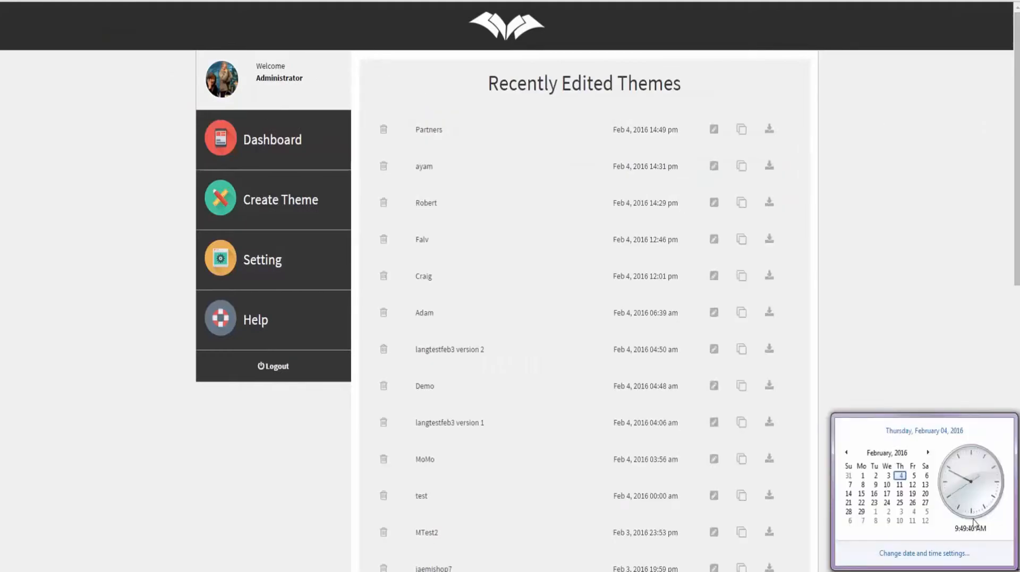
pyautogui.click(946, 332)
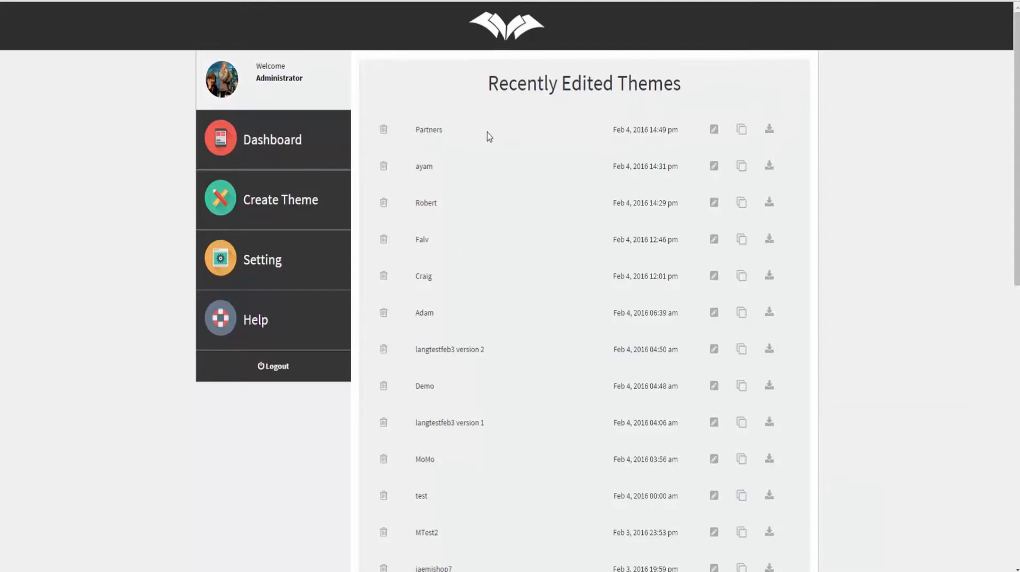
pyautogui.click(770, 133)
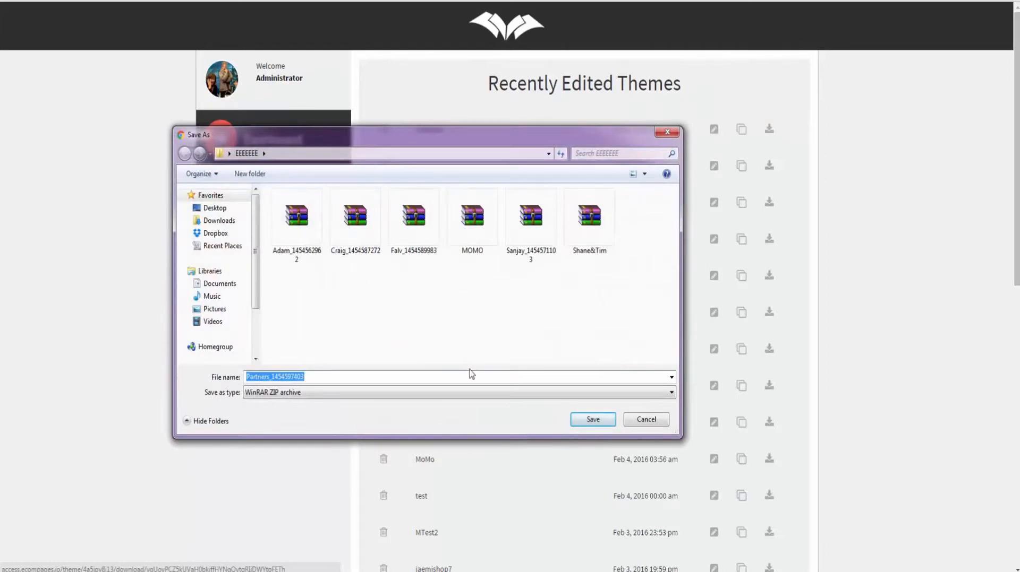
pyautogui.click(589, 420)
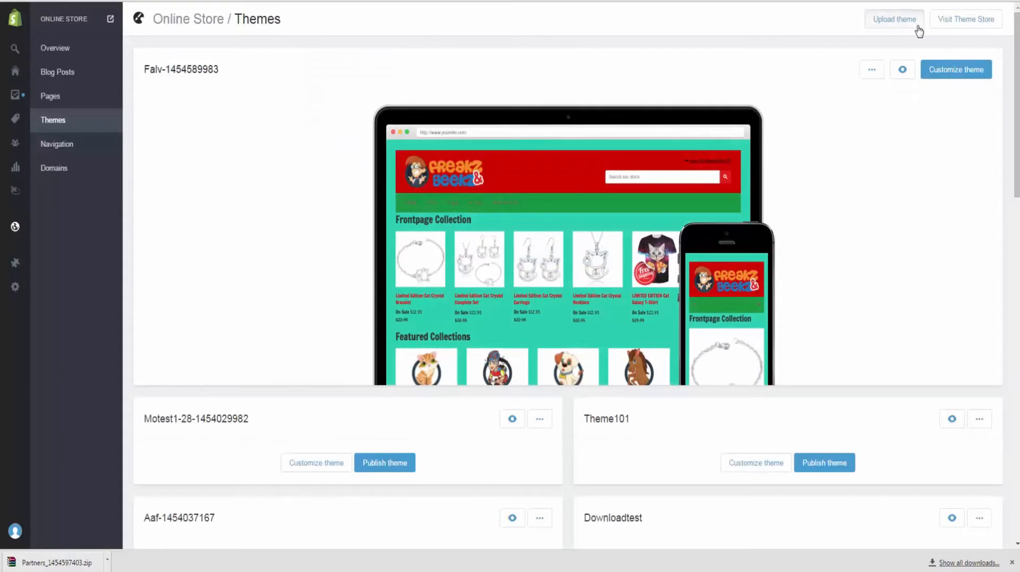
# Step: Upload Partners_1454597403.zip from the EEEEEEE folder as a new Shopify theme
pyautogui.click(913, 24)
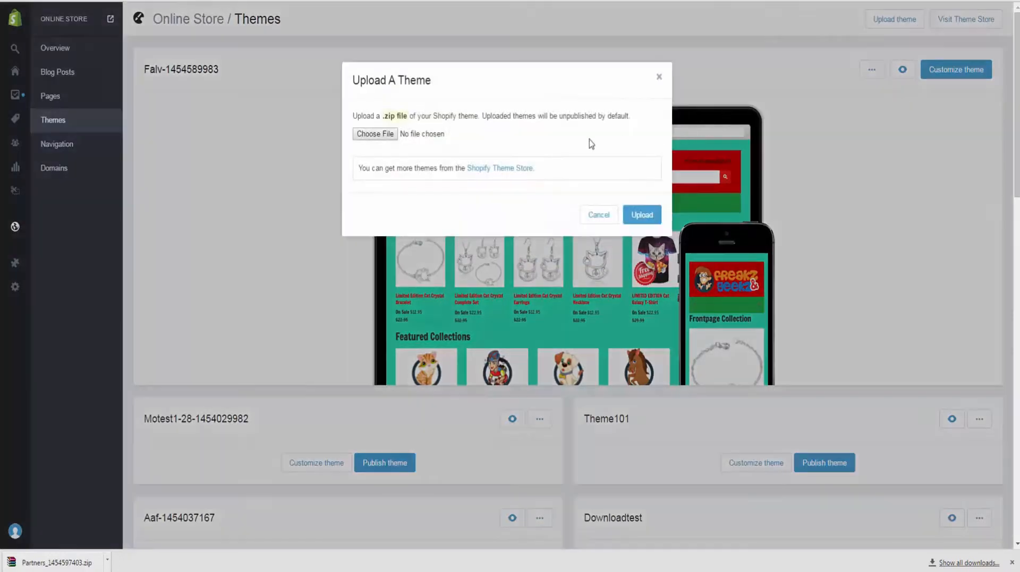
pyautogui.click(373, 135)
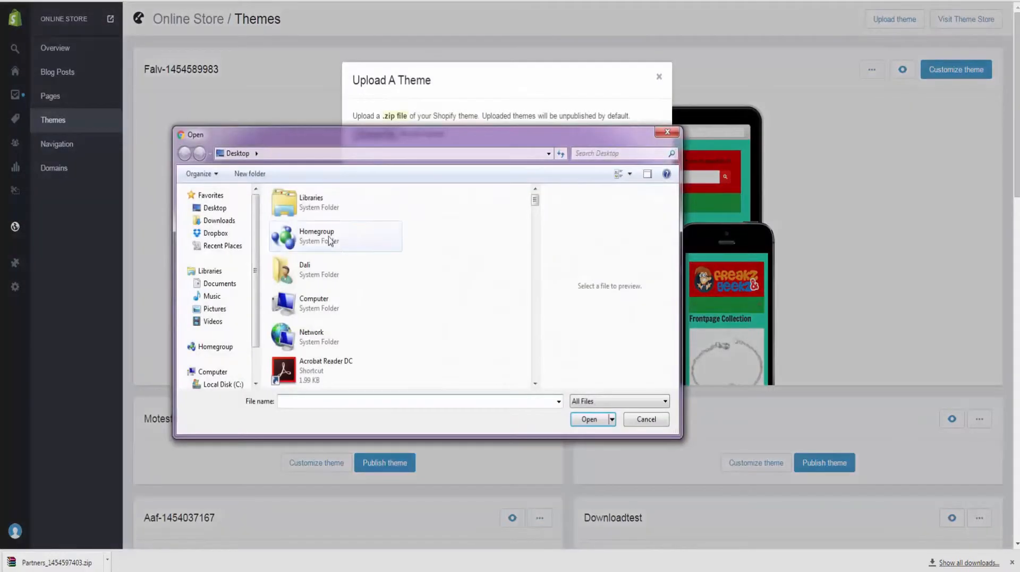
pyautogui.scroll(-10, 329, 241)
pyautogui.doubleClick(327, 237)
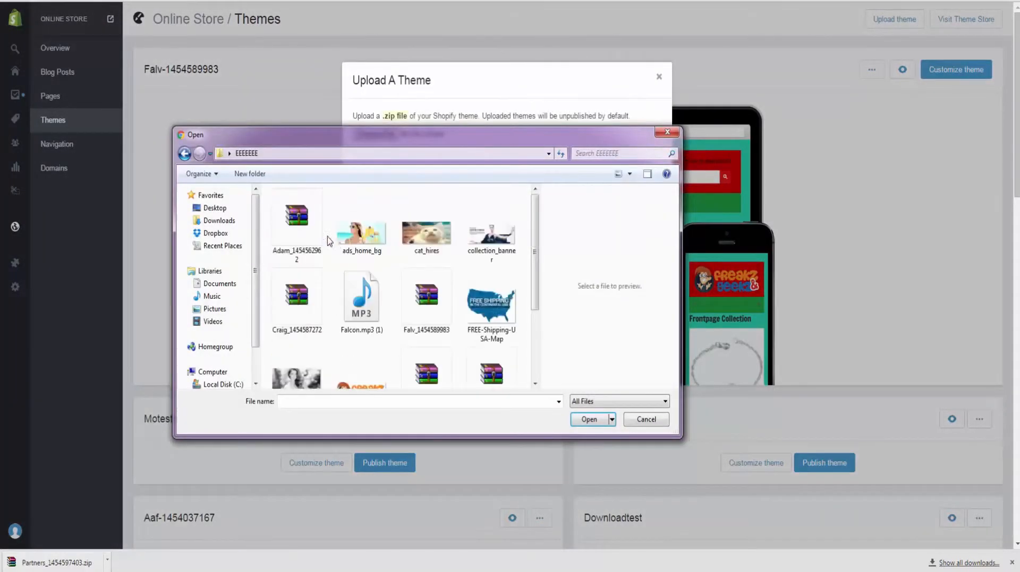
pyautogui.click(302, 253)
pyautogui.scroll(-3, 301, 253)
pyautogui.click(510, 271)
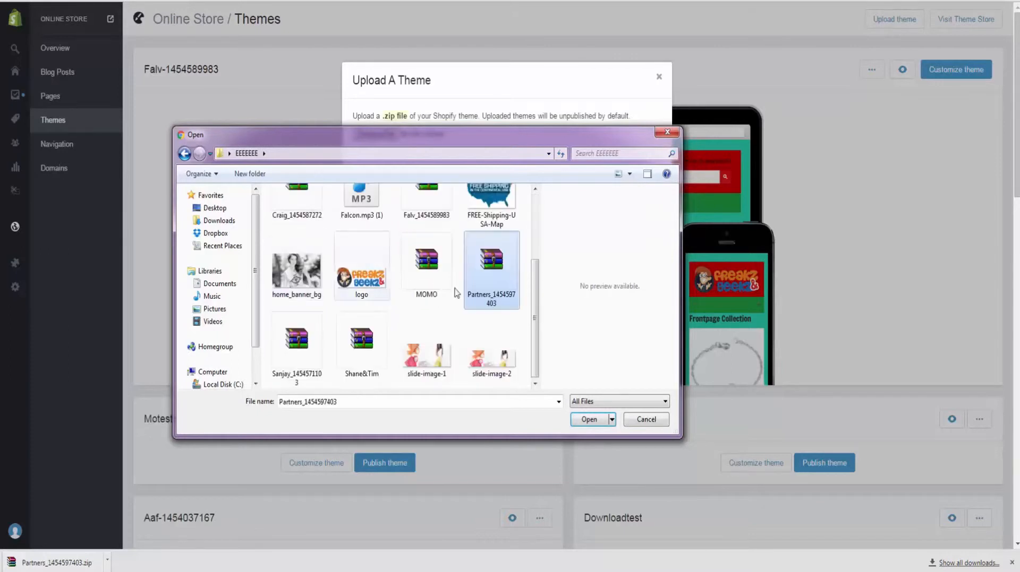
pyautogui.doubleClick(513, 273)
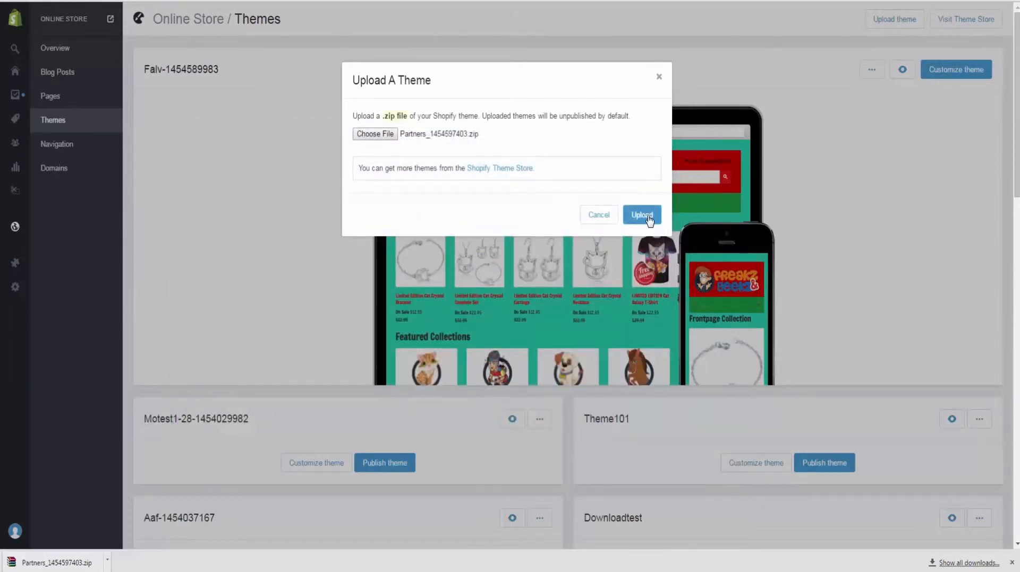
pyautogui.click(642, 216)
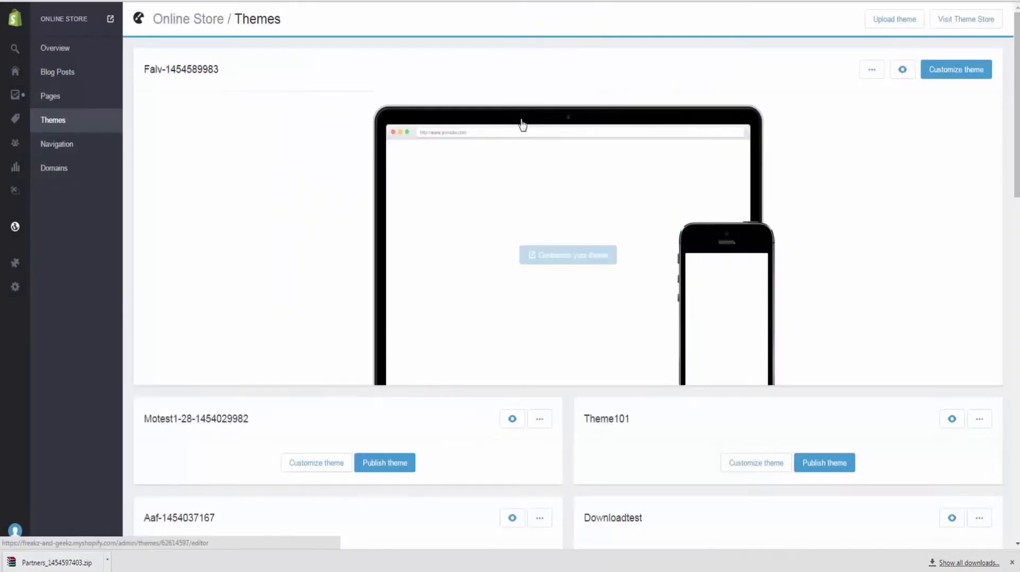
pyautogui.scroll(-9, 289, 289)
pyautogui.scroll(-9, 555, 310)
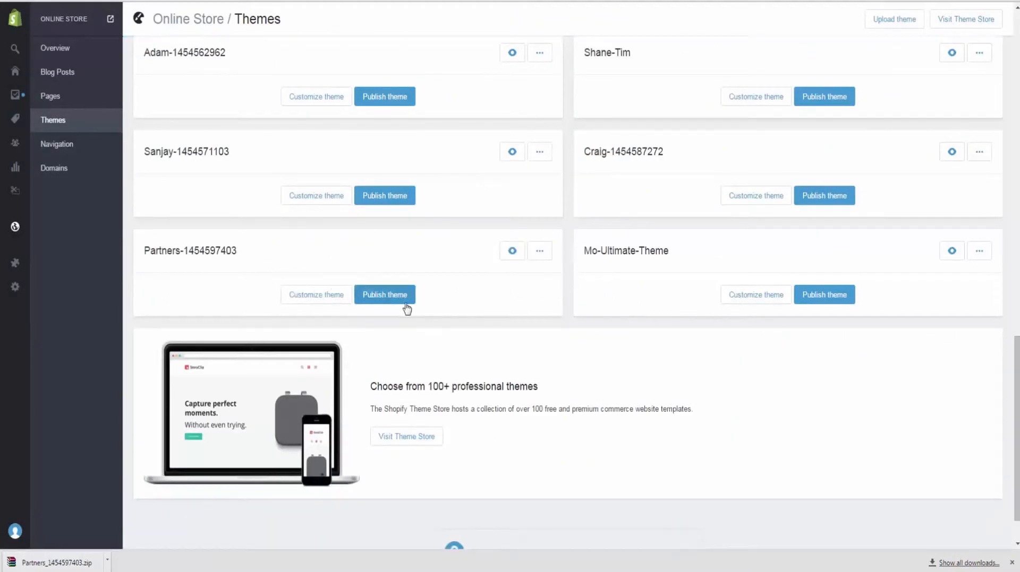
pyautogui.click(393, 307)
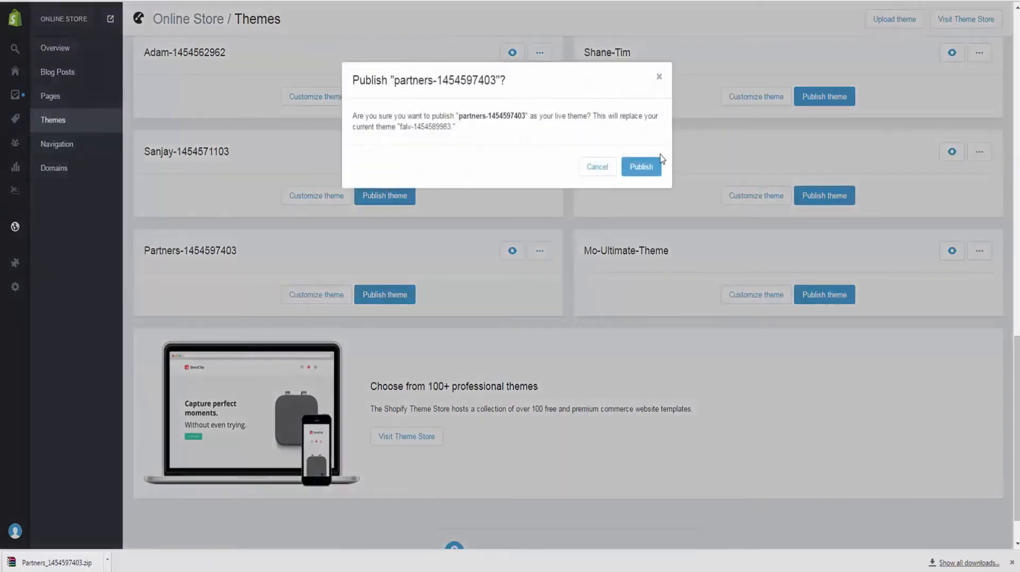
pyautogui.click(637, 168)
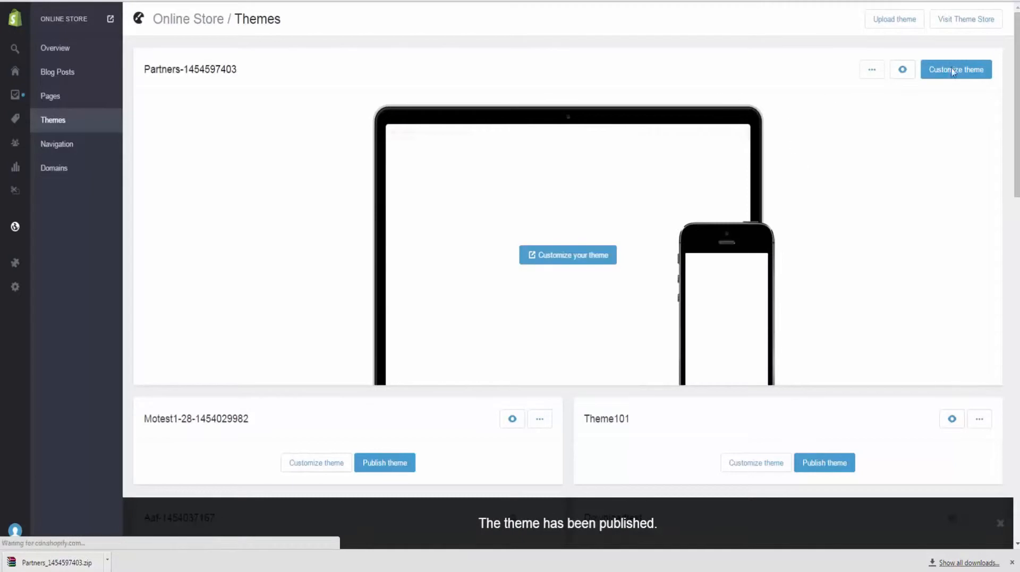
pyautogui.click(955, 71)
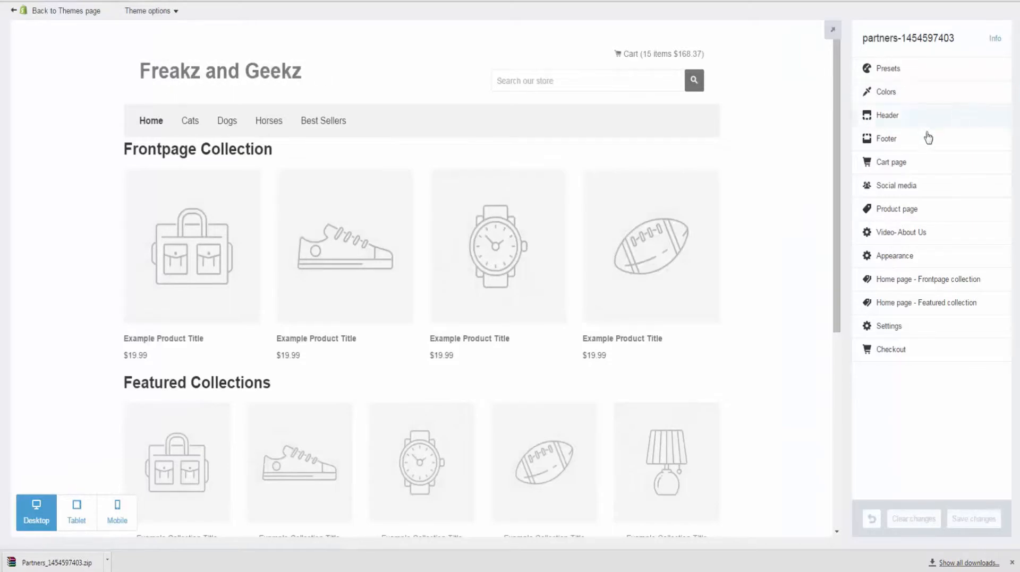
# Step: Set the selected logo image as the header's custom logo
pyautogui.click(903, 116)
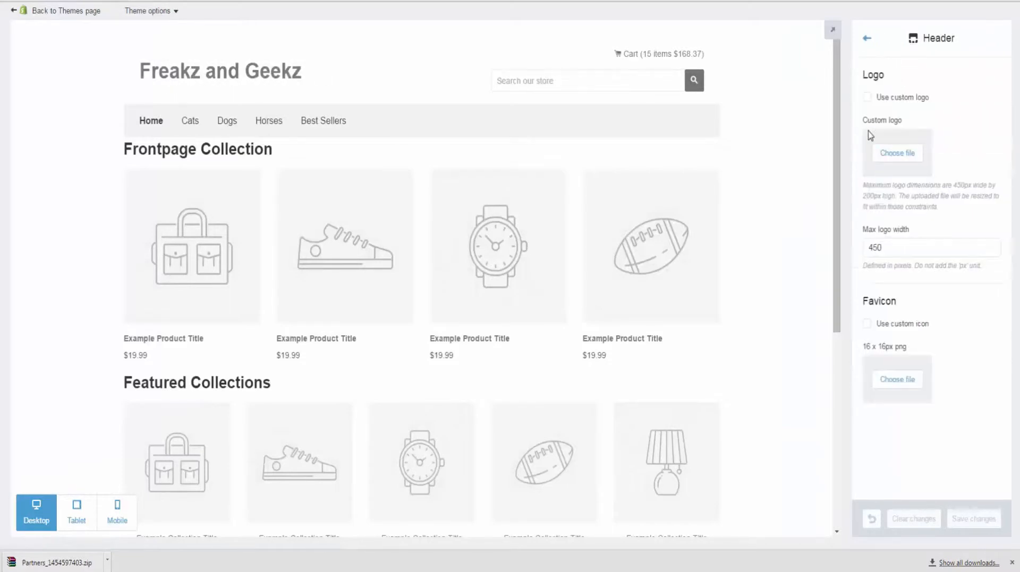
pyautogui.click(896, 154)
pyautogui.click(364, 282)
pyautogui.doubleClick(364, 281)
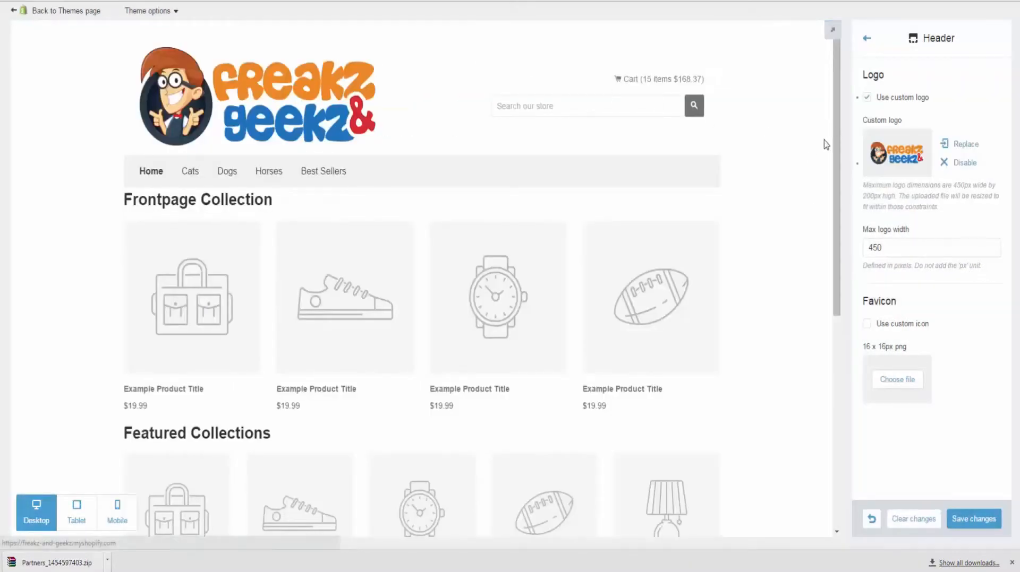
# Step: Set the logo's maximum width to 250 and save the header settings
pyautogui.moveTo(916, 254); pyautogui.dragTo(861, 252)
pyautogui.write('250')
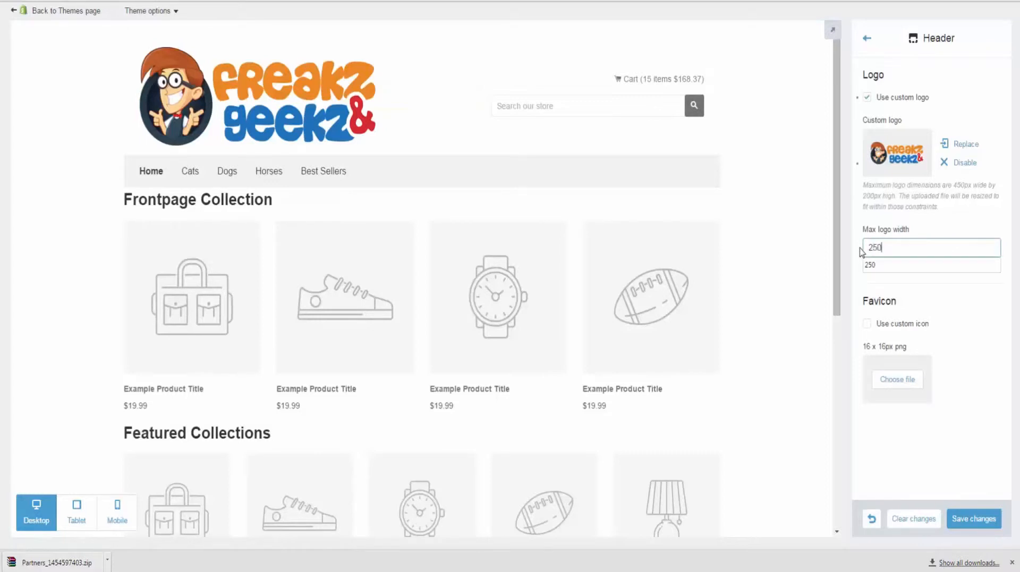
pyautogui.click(860, 256)
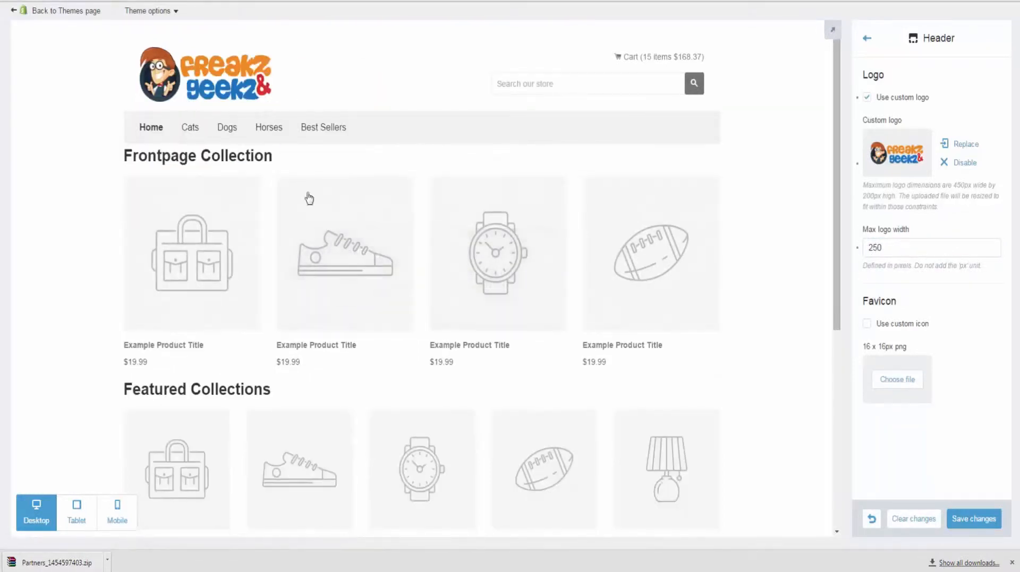
pyautogui.click(972, 519)
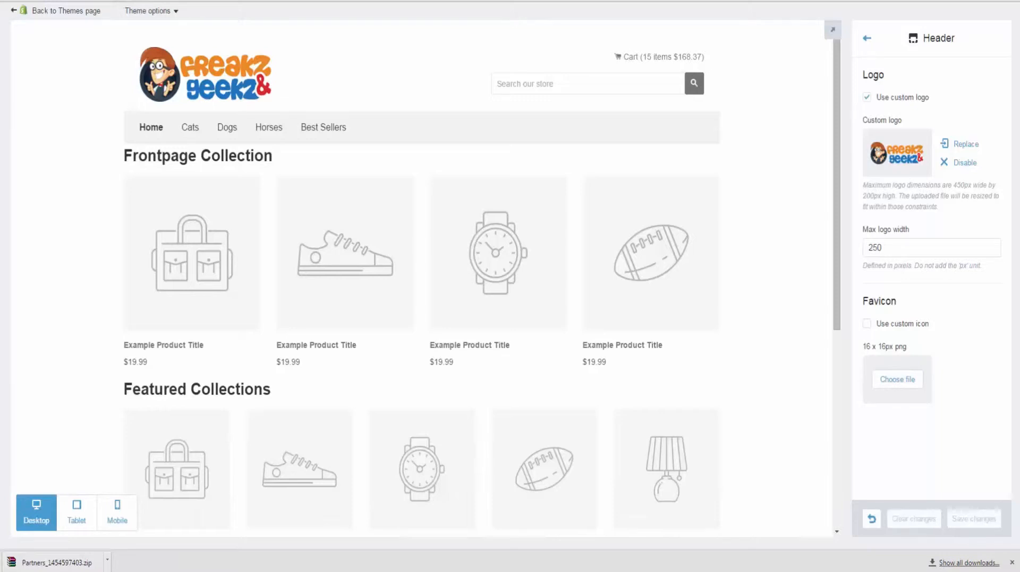
pyautogui.click(859, 41)
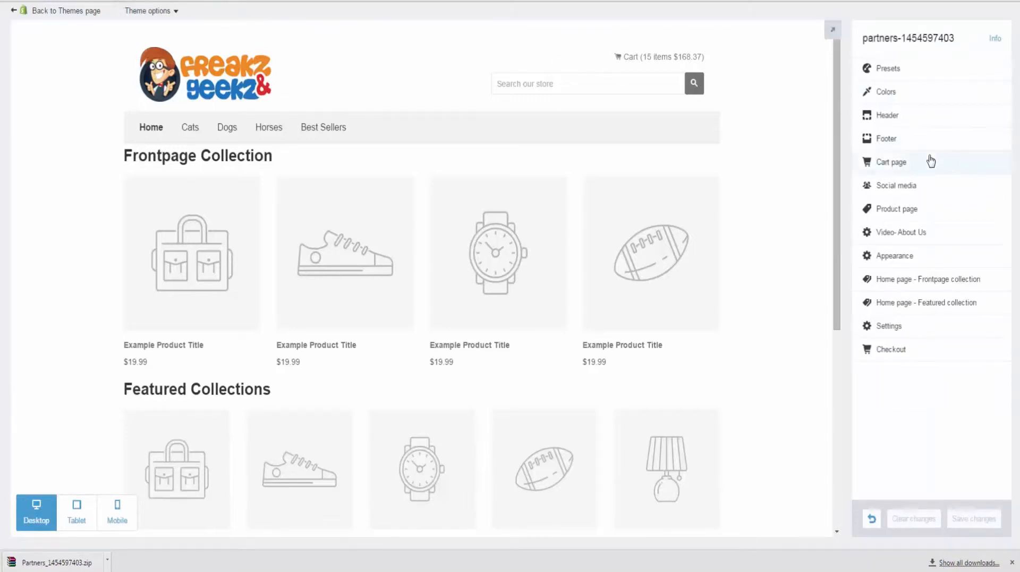
# Step: Set the home page Frontpage Collection to draw from Best Sellers
pyautogui.scroll(-5, 383, 333)
pyautogui.scroll(4, 384, 335)
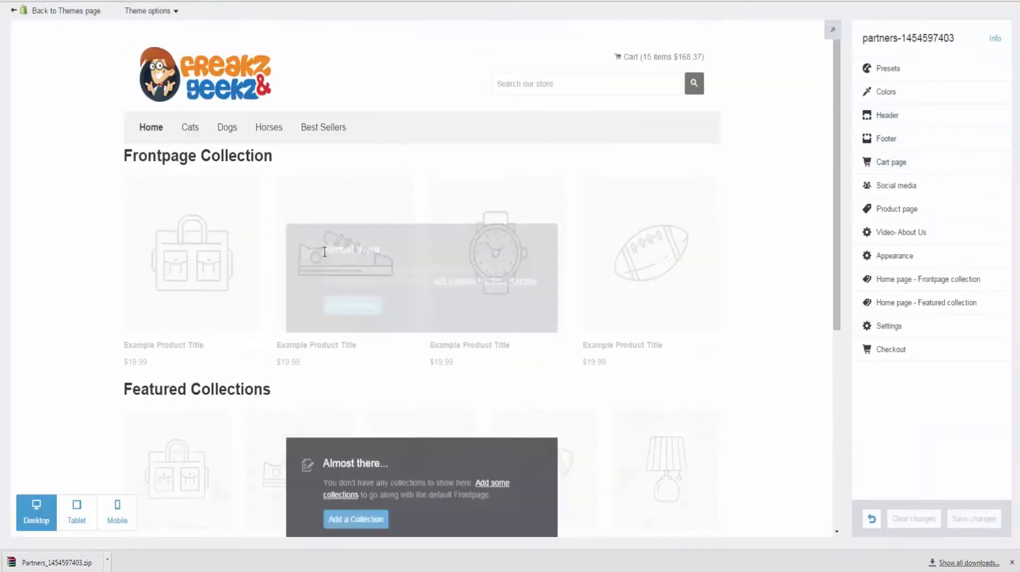
pyautogui.scroll(-2, 255, 186)
pyautogui.scroll(1, 282, 318)
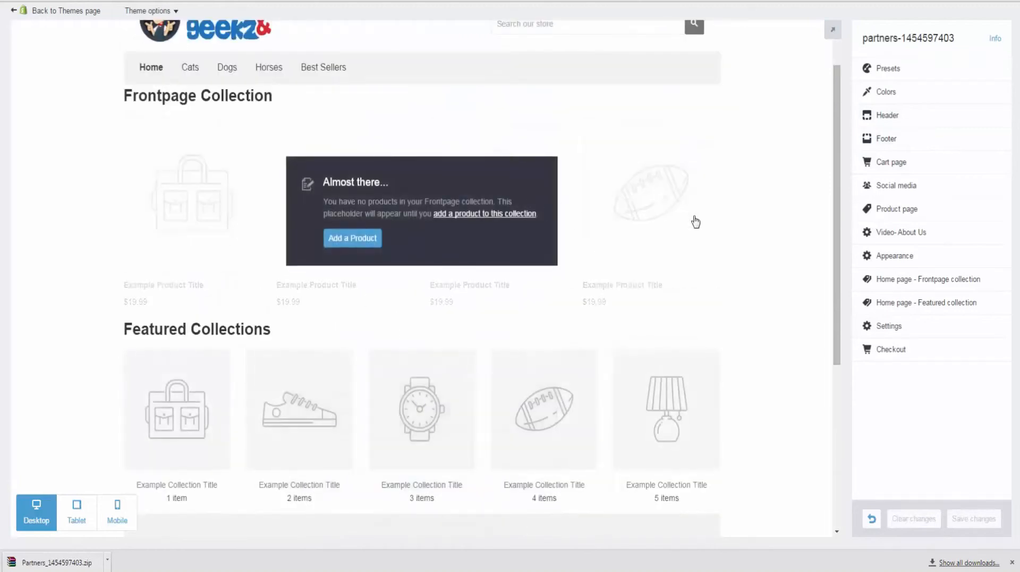
pyautogui.click(935, 281)
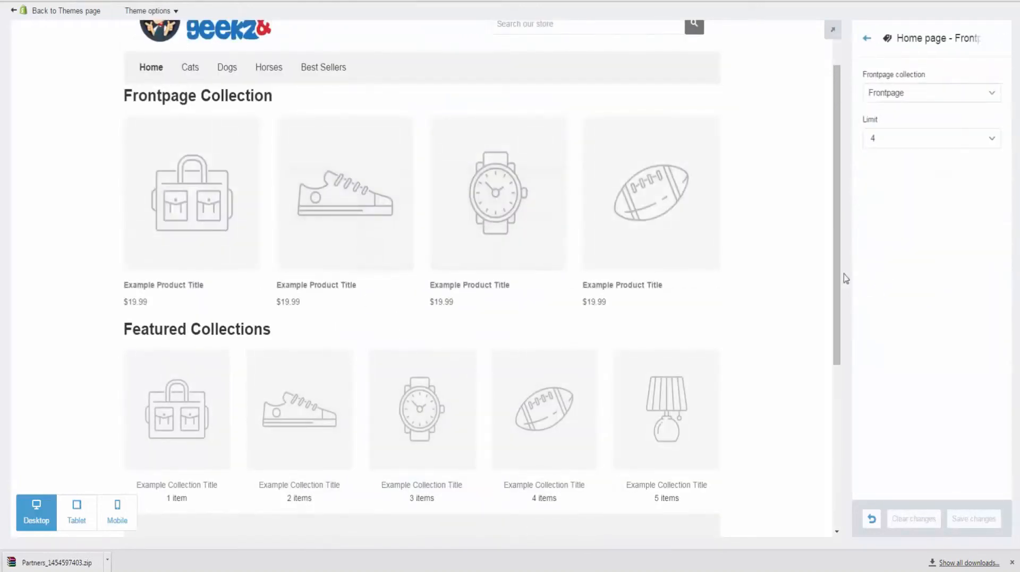
pyautogui.click(905, 98)
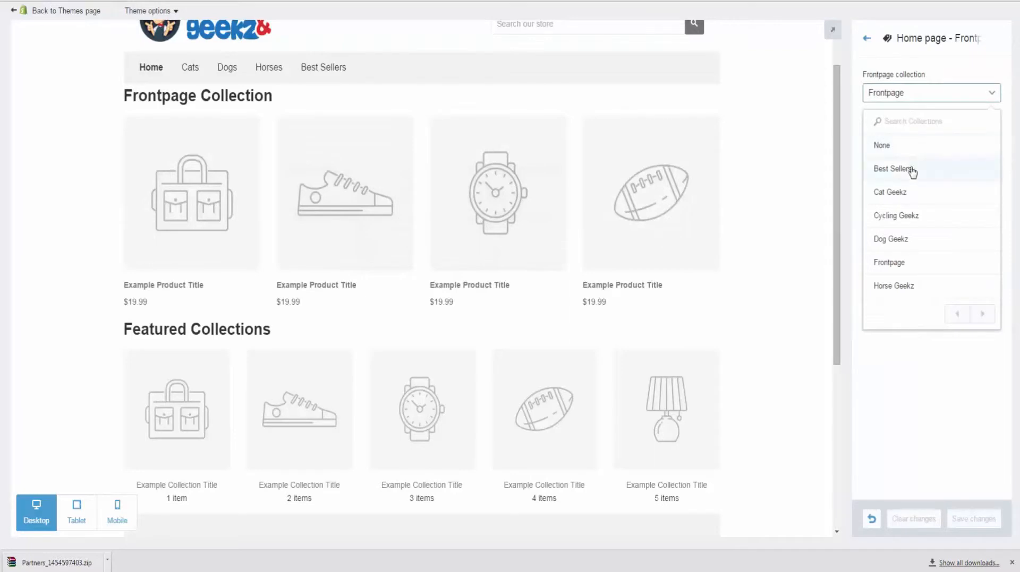
pyautogui.click(912, 168)
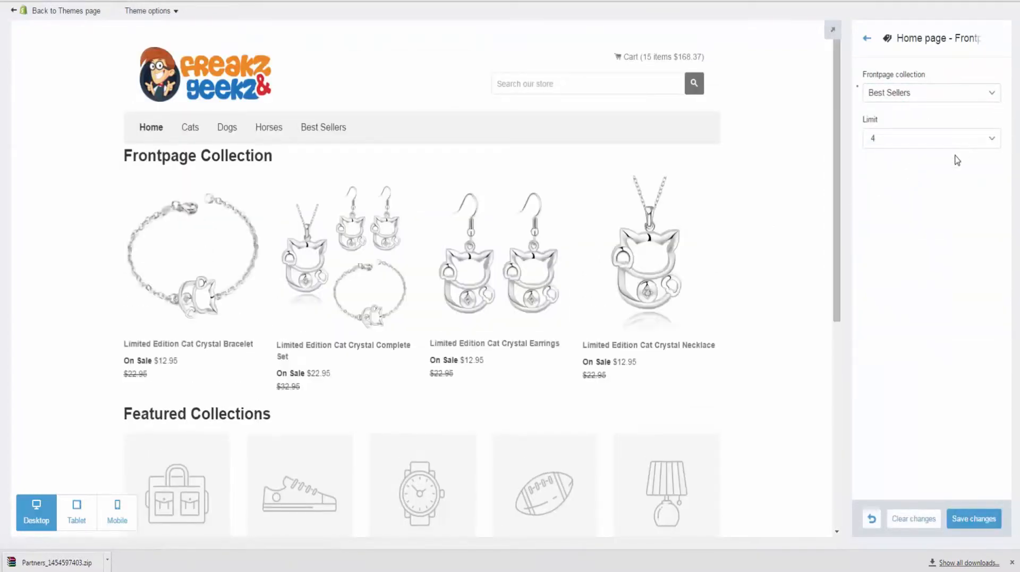
# Step: Try product limits of 6, 5 and 2, settle on 6, and save
pyautogui.click(956, 150)
pyautogui.click(933, 211)
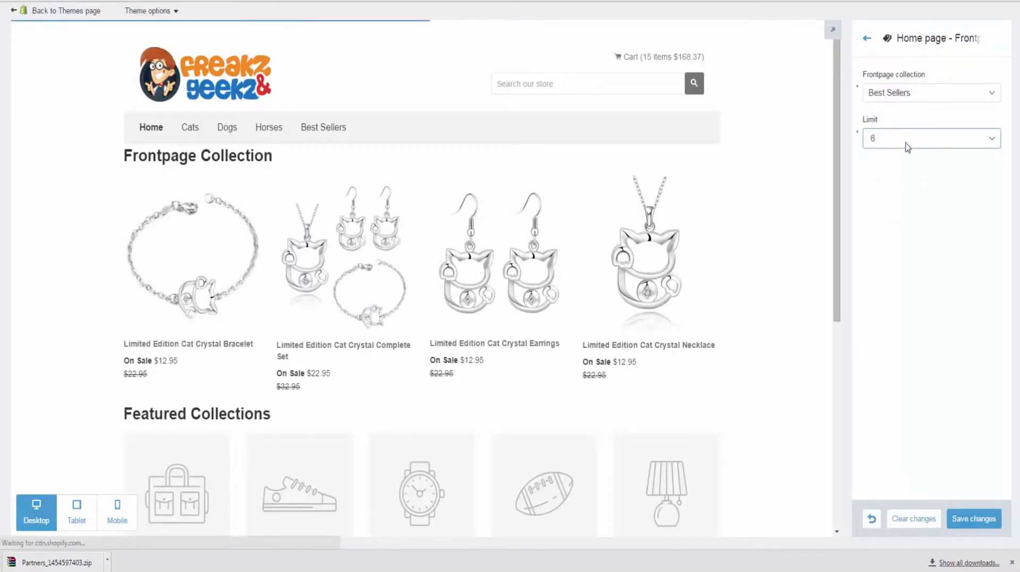
pyautogui.click(907, 146)
pyautogui.click(905, 200)
pyautogui.click(899, 145)
pyautogui.click(898, 165)
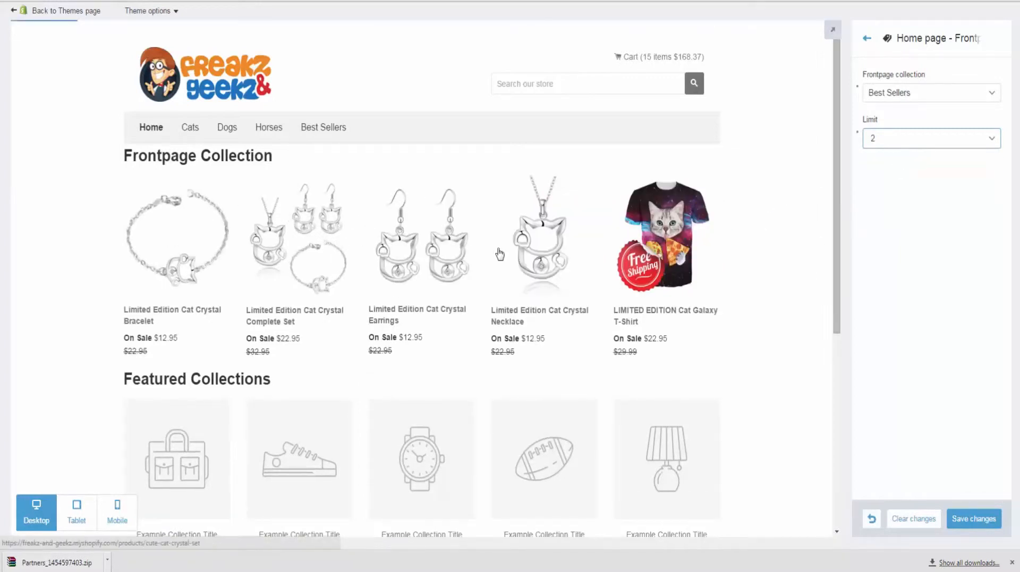
pyautogui.click(890, 144)
pyautogui.click(896, 212)
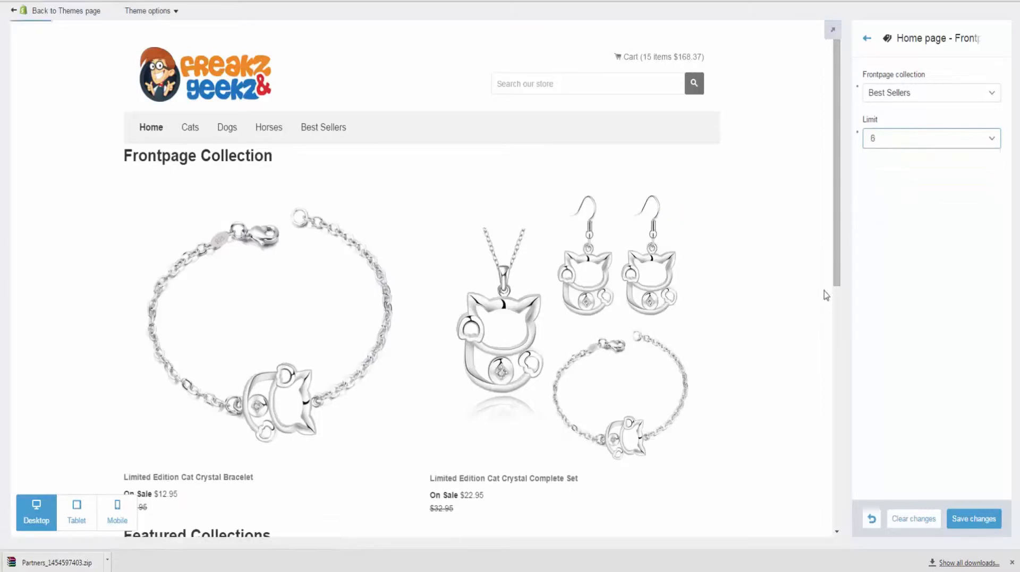
pyautogui.click(982, 519)
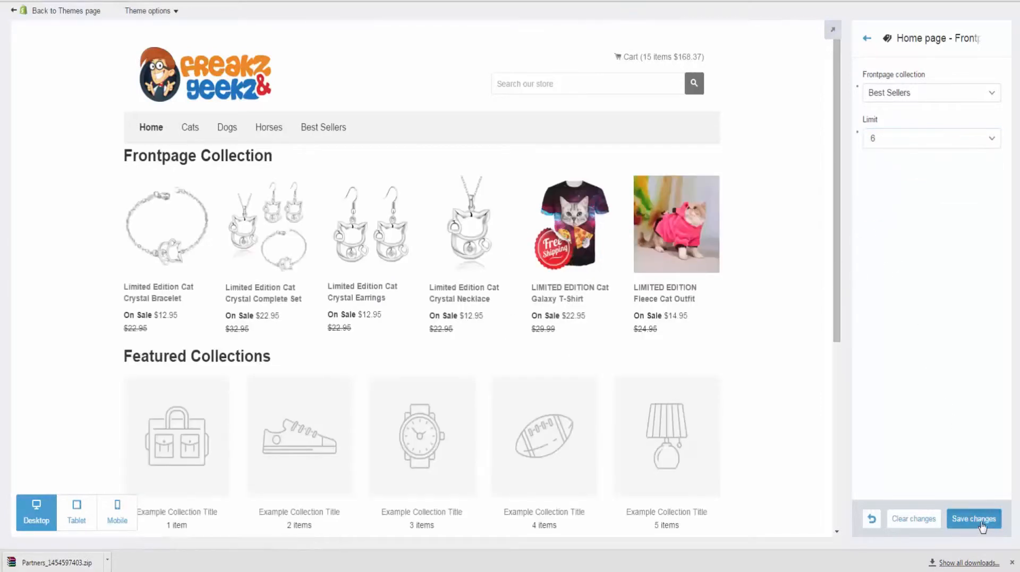
pyautogui.click(868, 40)
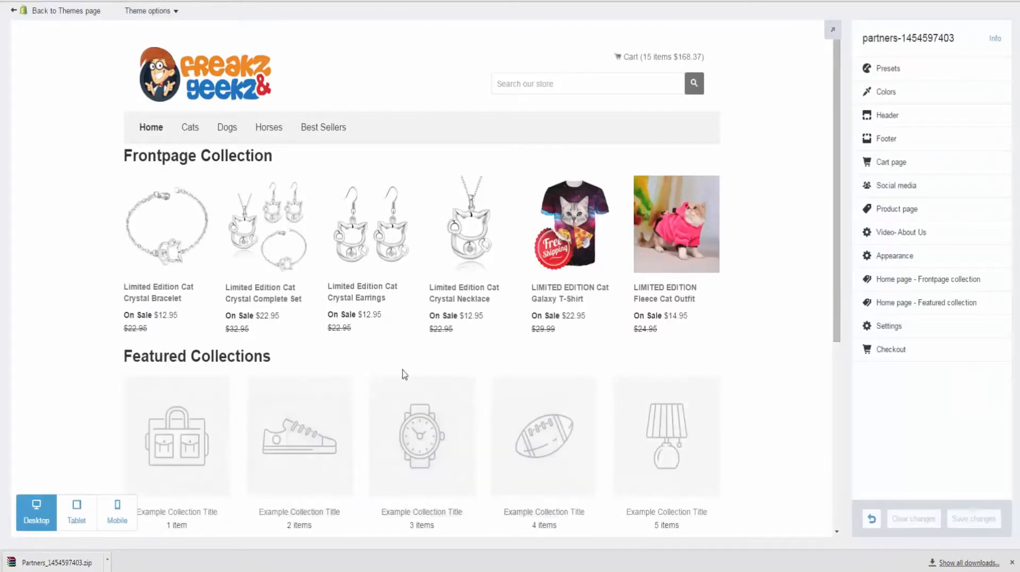
# Step: Set featured collections 1–4 to Cat Geekz, Cycling Geekz, Dog Geekz and Horse Geekz
pyautogui.click(926, 311)
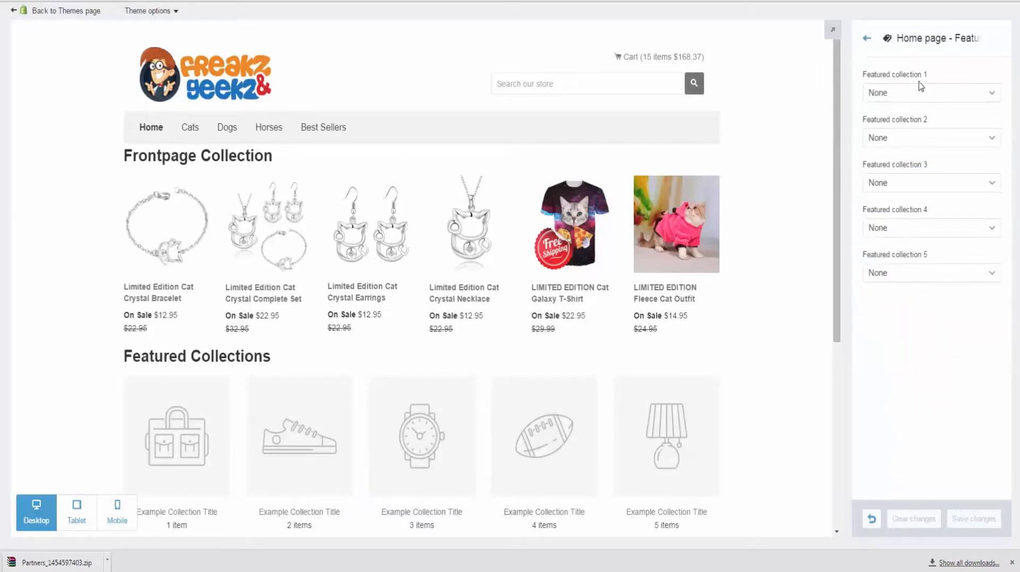
pyautogui.click(915, 101)
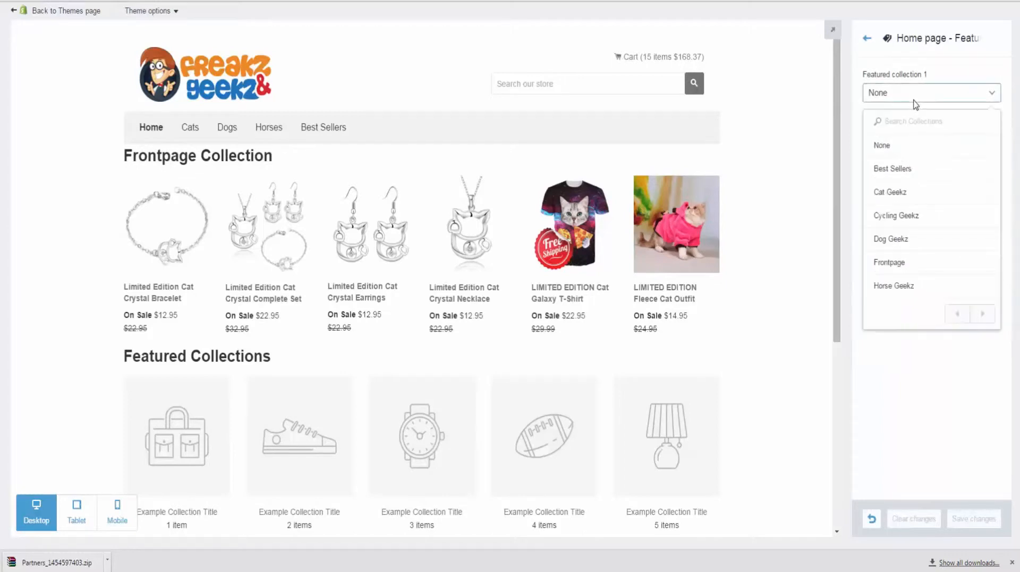
pyautogui.click(910, 194)
pyautogui.click(936, 139)
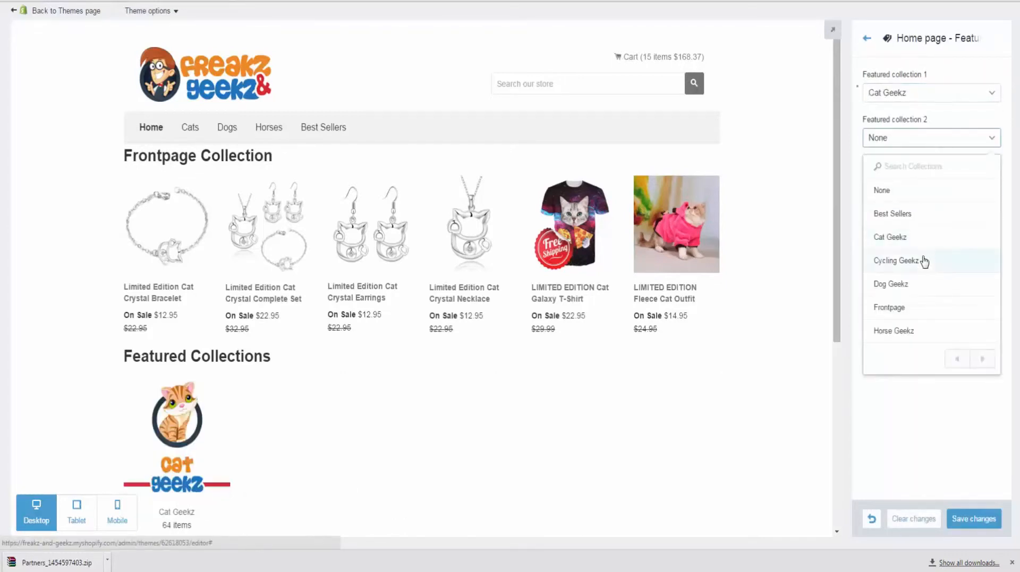
pyautogui.click(922, 260)
pyautogui.click(921, 183)
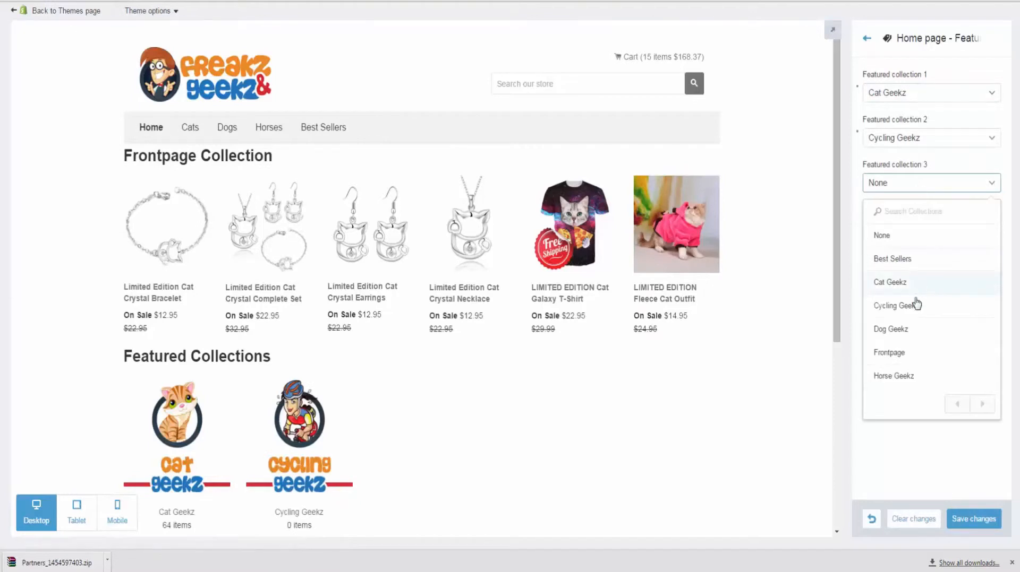
pyautogui.click(907, 330)
pyautogui.click(921, 229)
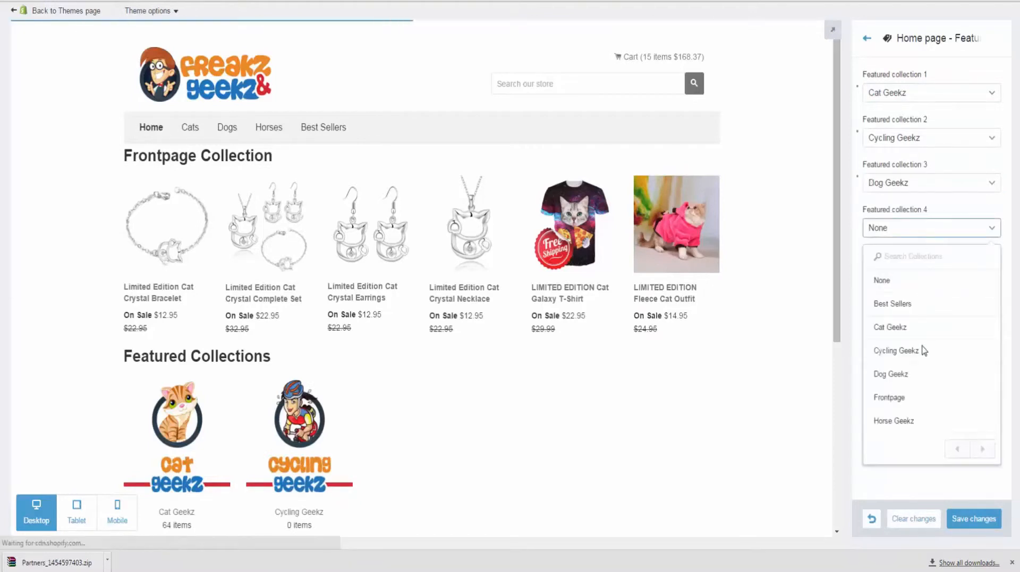
pyautogui.click(924, 422)
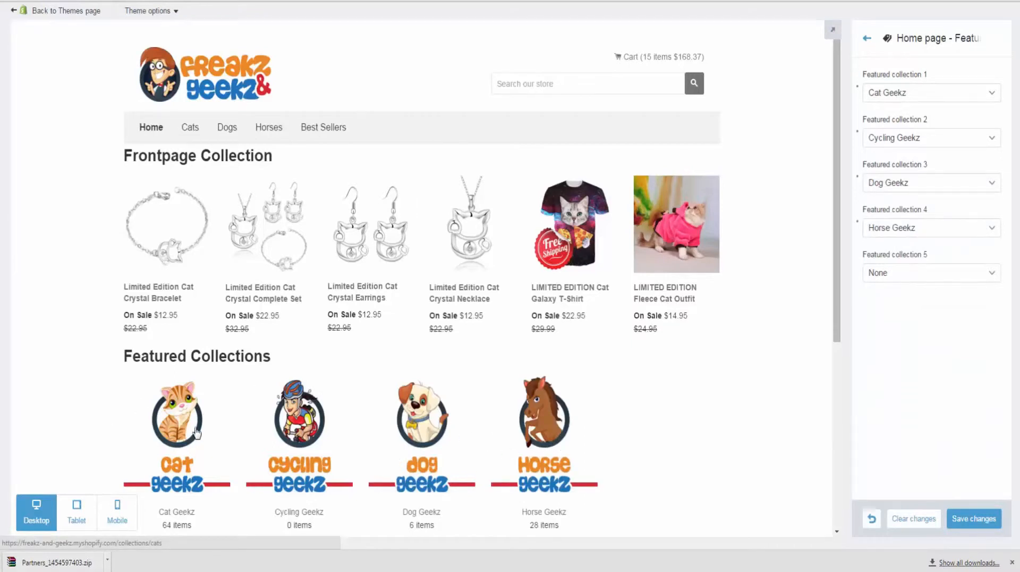
# Step: Preview the Dog Geekz and Cat Geekz collection pages, then save the featured collections
pyautogui.click(422, 425)
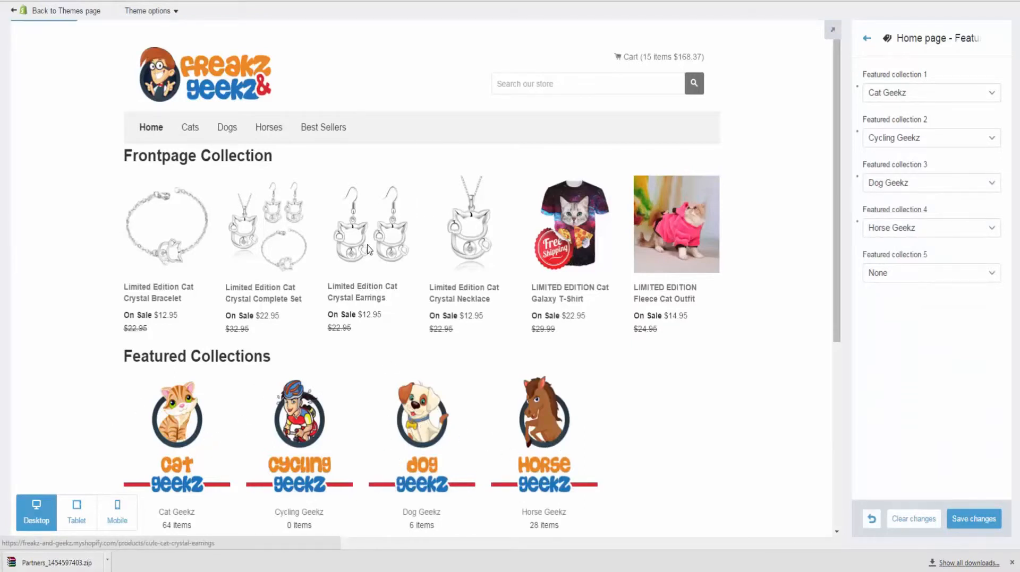
pyautogui.scroll(-6, 249, 218)
pyautogui.scroll(6, 255, 213)
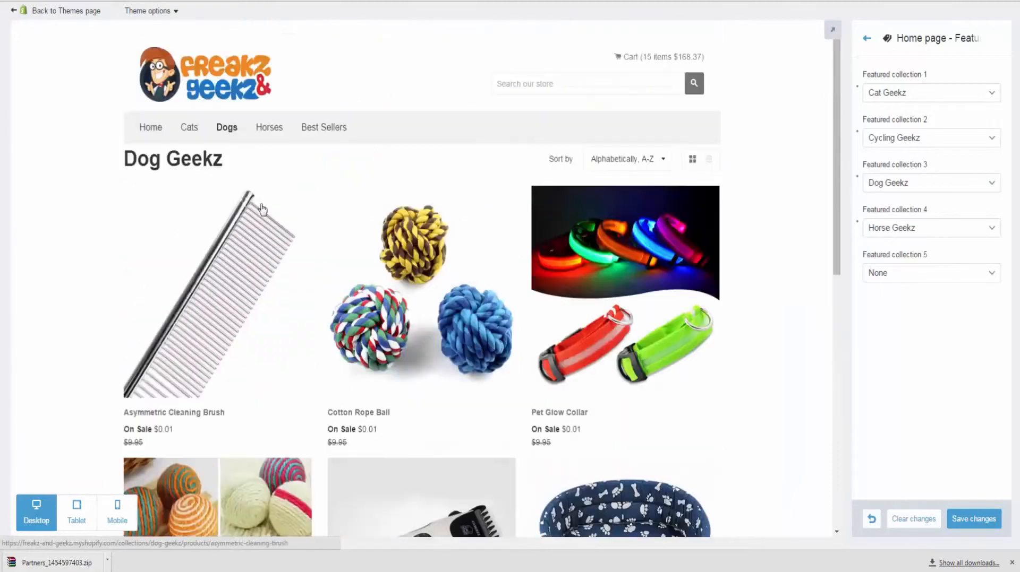
pyautogui.click(151, 128)
pyautogui.scroll(-10, 246, 401)
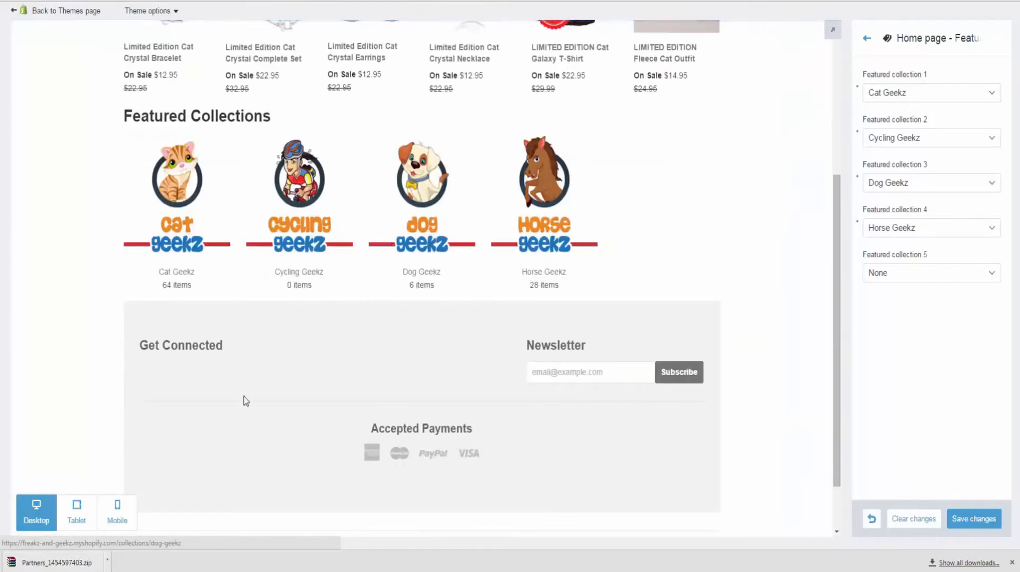
pyautogui.click(164, 200)
pyautogui.scroll(-8, 407, 203)
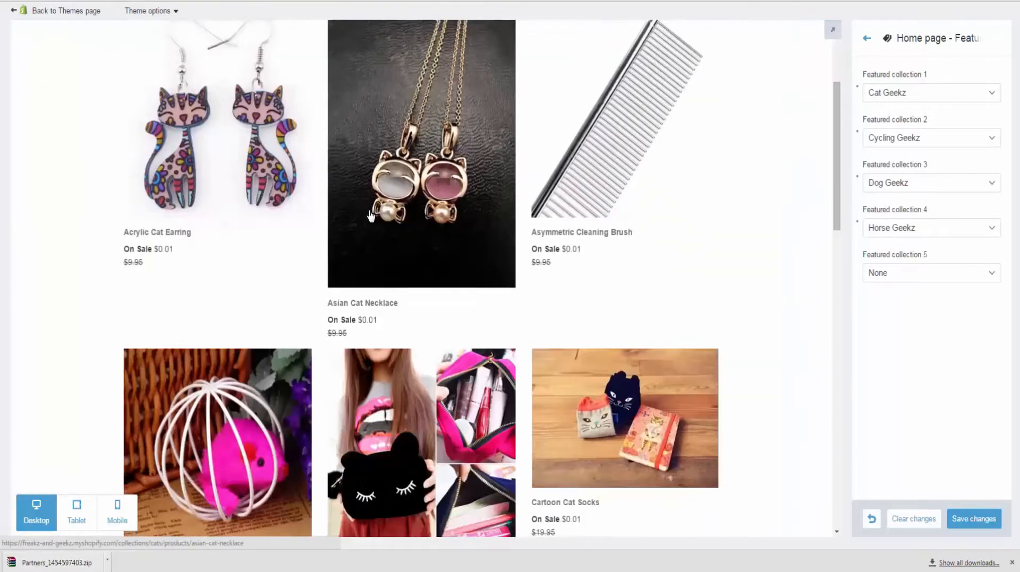
pyautogui.scroll(-9, 407, 203)
pyautogui.scroll(6, 504, 230)
pyautogui.scroll(6, 504, 229)
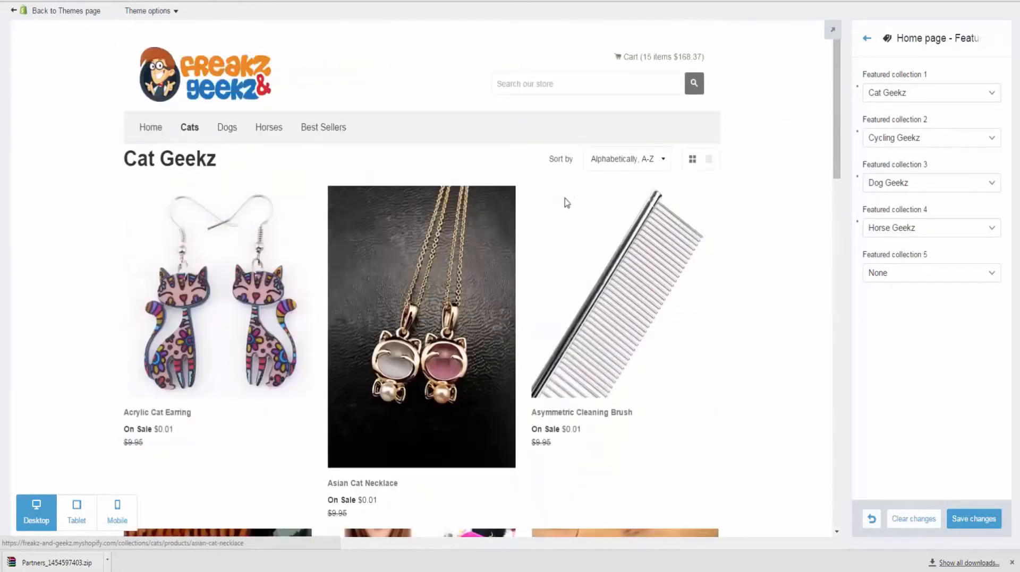
pyautogui.click(965, 520)
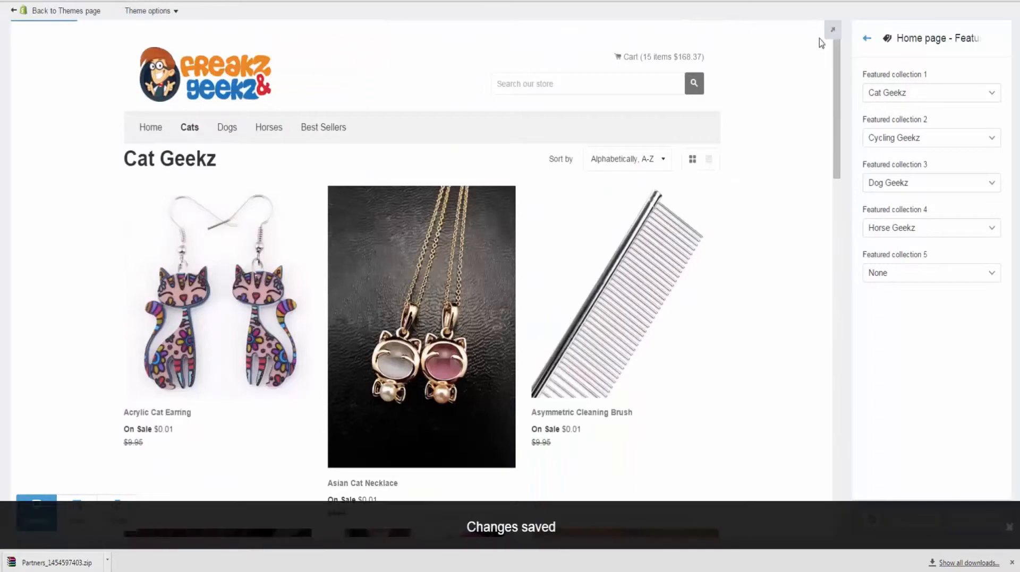
pyautogui.click(866, 42)
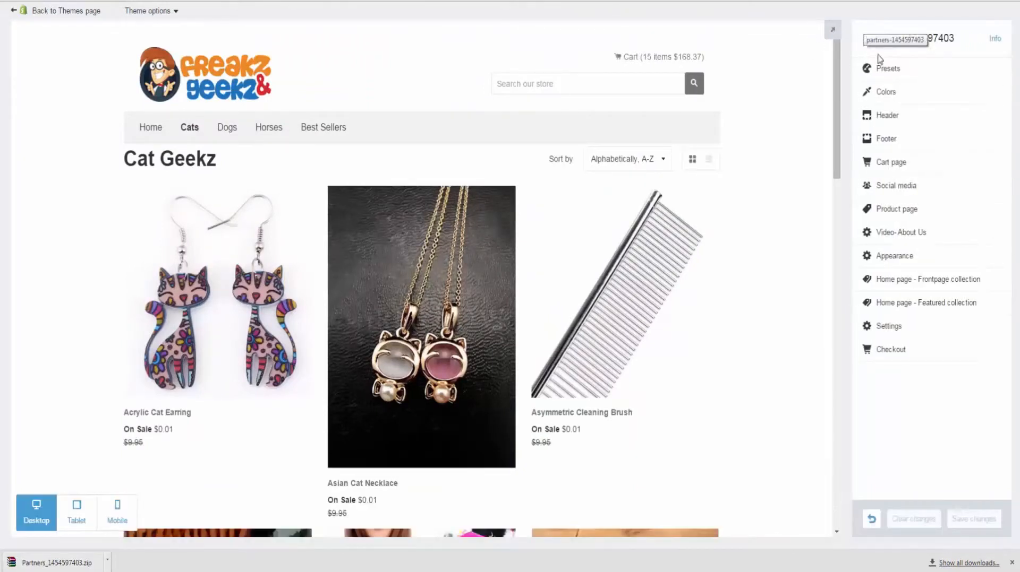
pyautogui.click(949, 142)
pyautogui.scroll(-10, 648, 234)
pyautogui.scroll(-10, 648, 229)
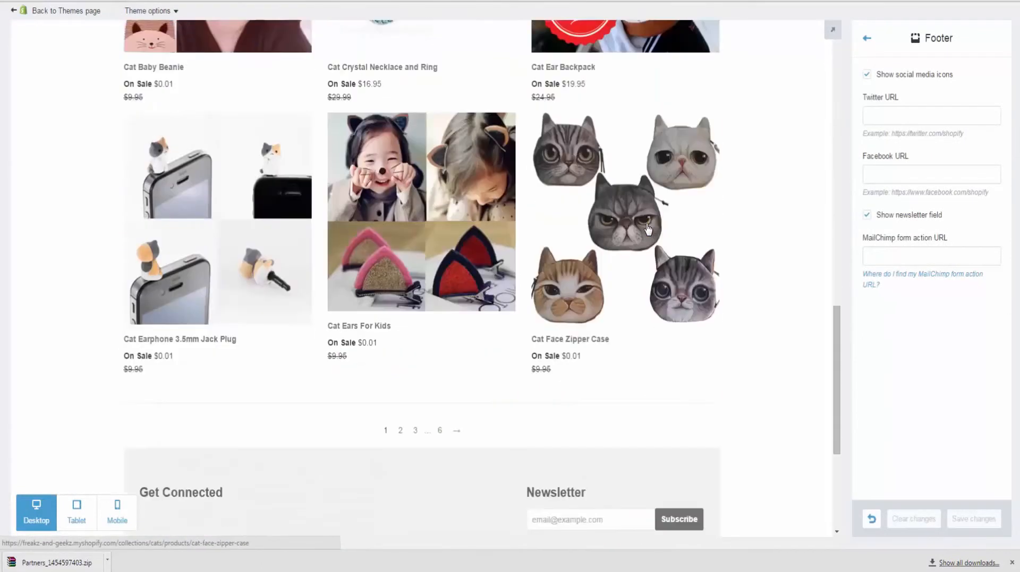
pyautogui.click(906, 114)
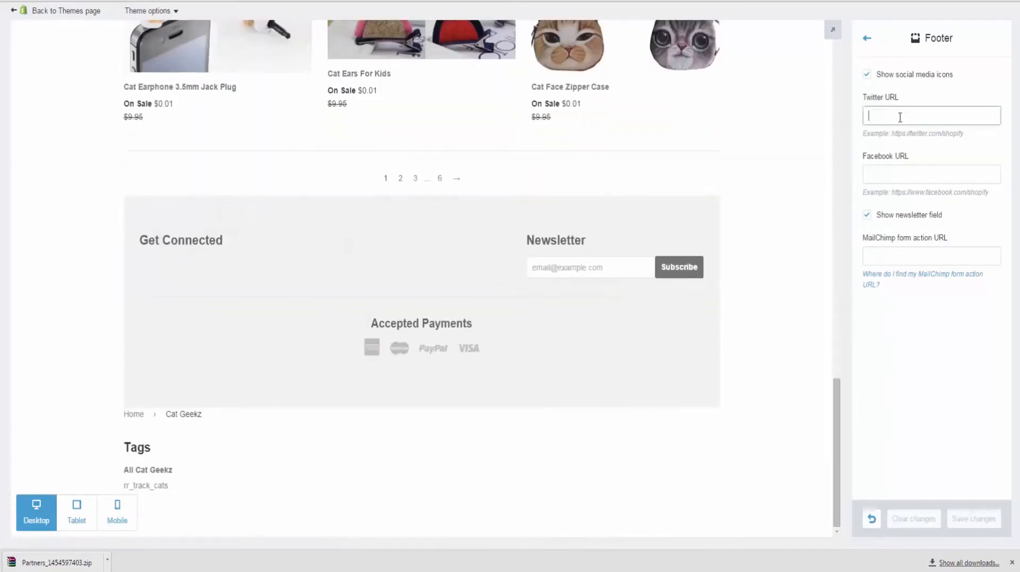
pyautogui.click(902, 134)
# Step: Fill in the store's Facebook page URL from autofill and save the footer settings
pyautogui.click(875, 174)
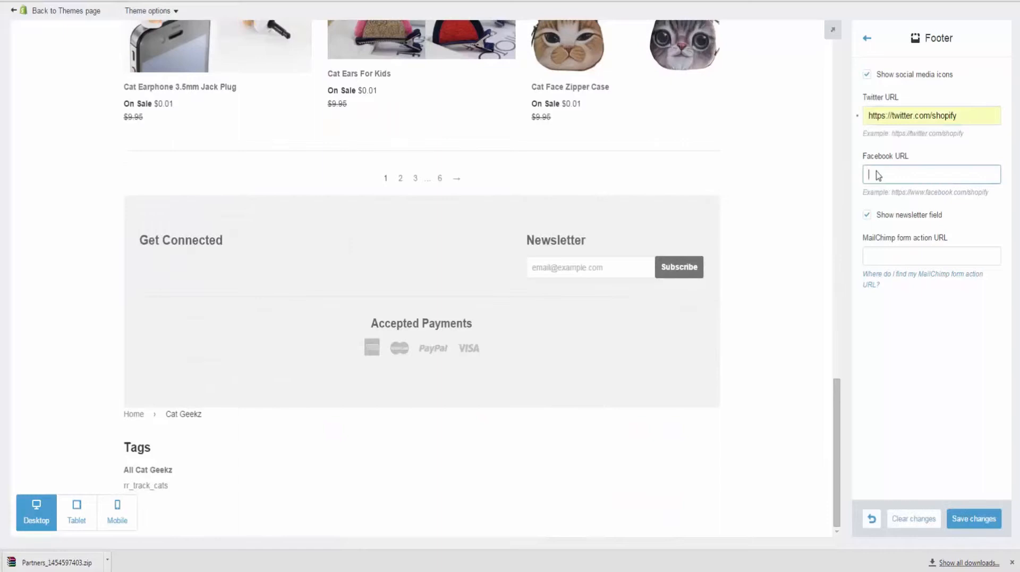
pyautogui.click(923, 173)
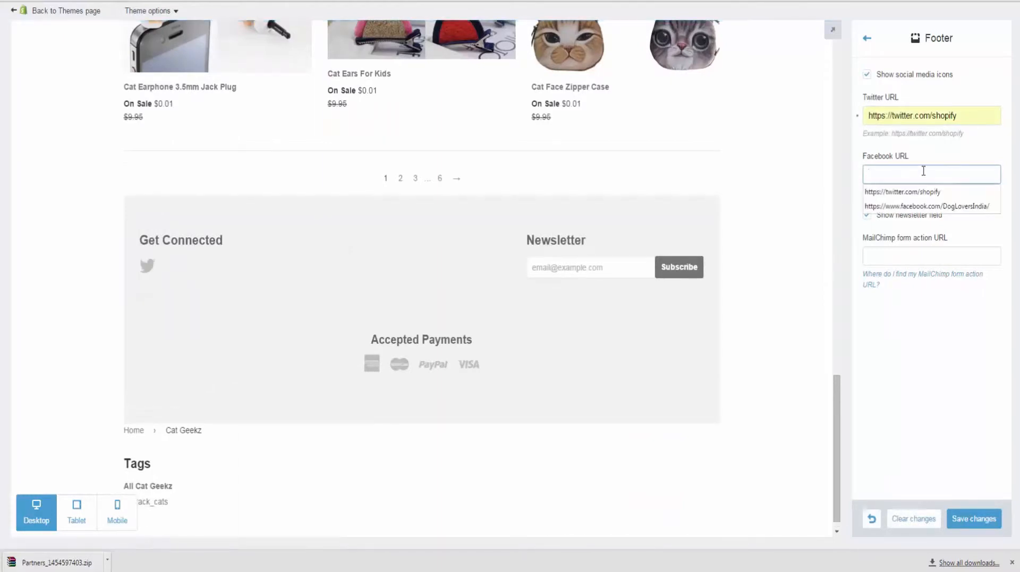
pyautogui.click(933, 207)
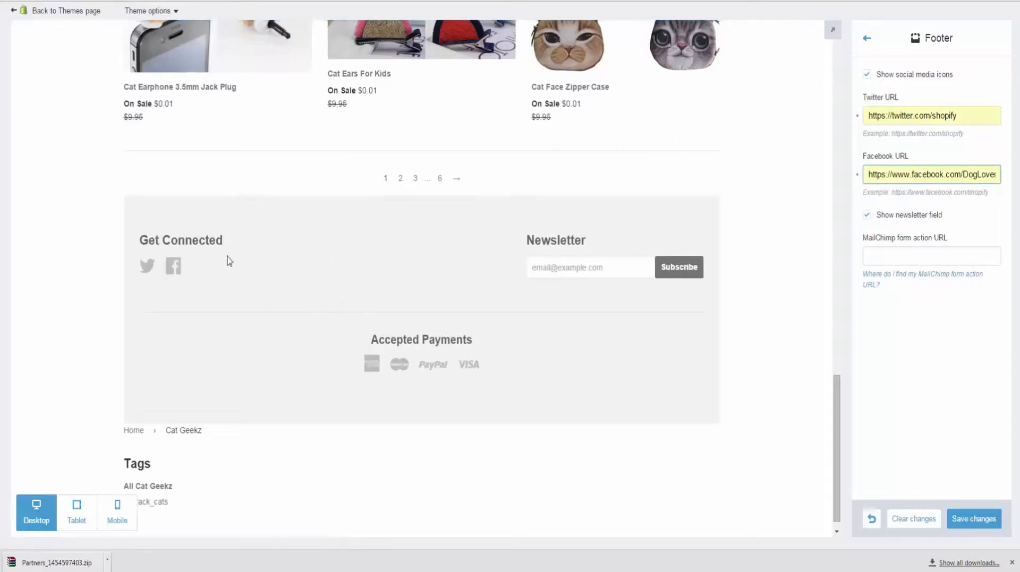
pyautogui.click(973, 519)
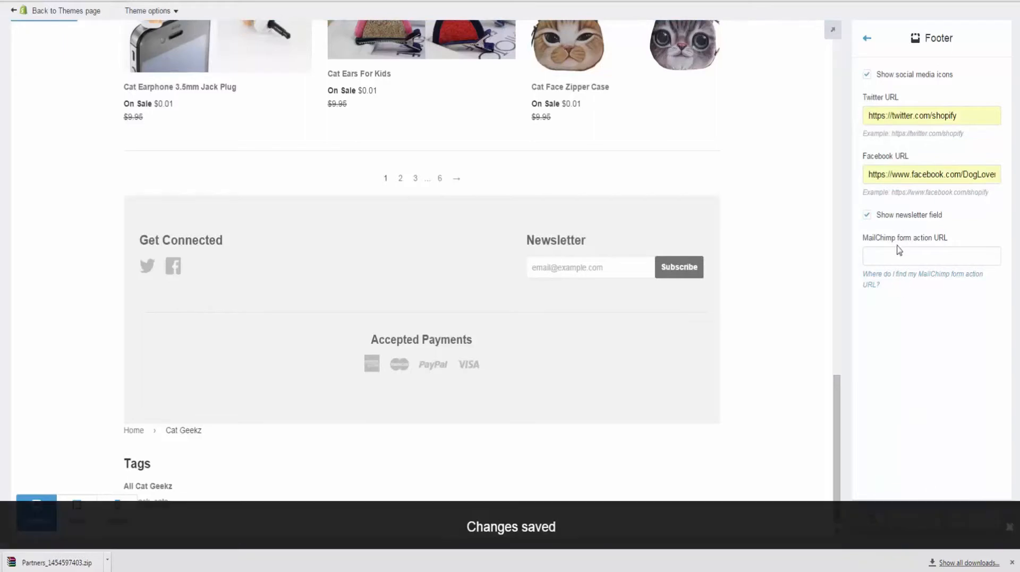
# Step: Open the Cart page settings in the theme editor
pyautogui.click(866, 40)
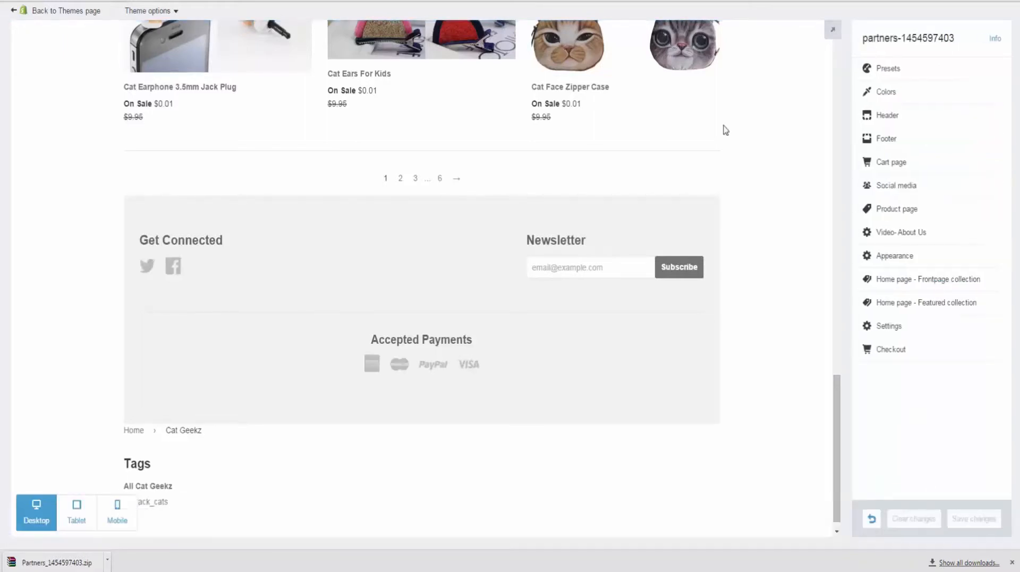
pyautogui.click(911, 163)
pyautogui.scroll(15, 632, 196)
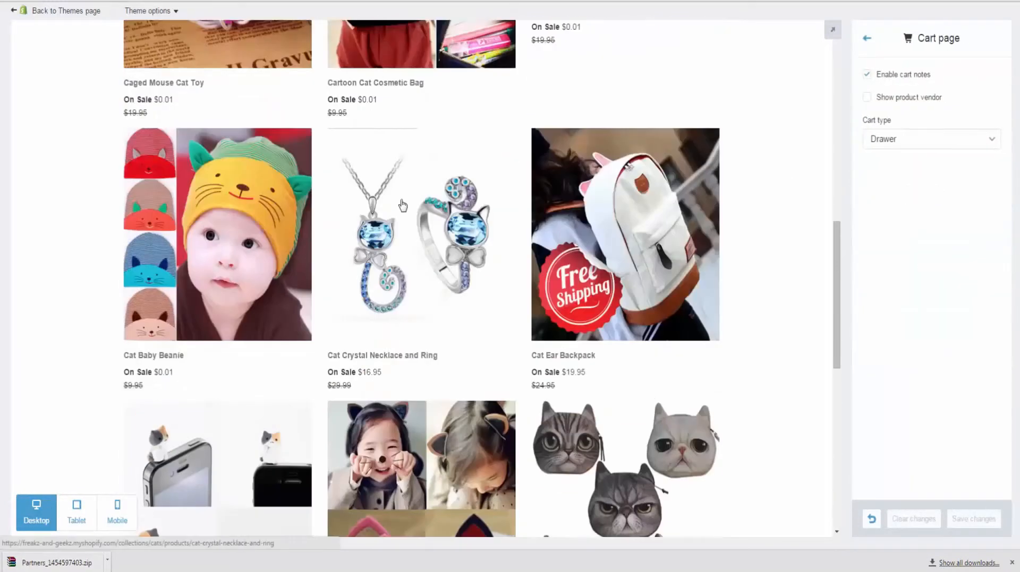
pyautogui.scroll(1, 403, 203)
# Step: Add the Acrylic Cat Earring to the preview cart to display the cart drawer
pyautogui.click(232, 182)
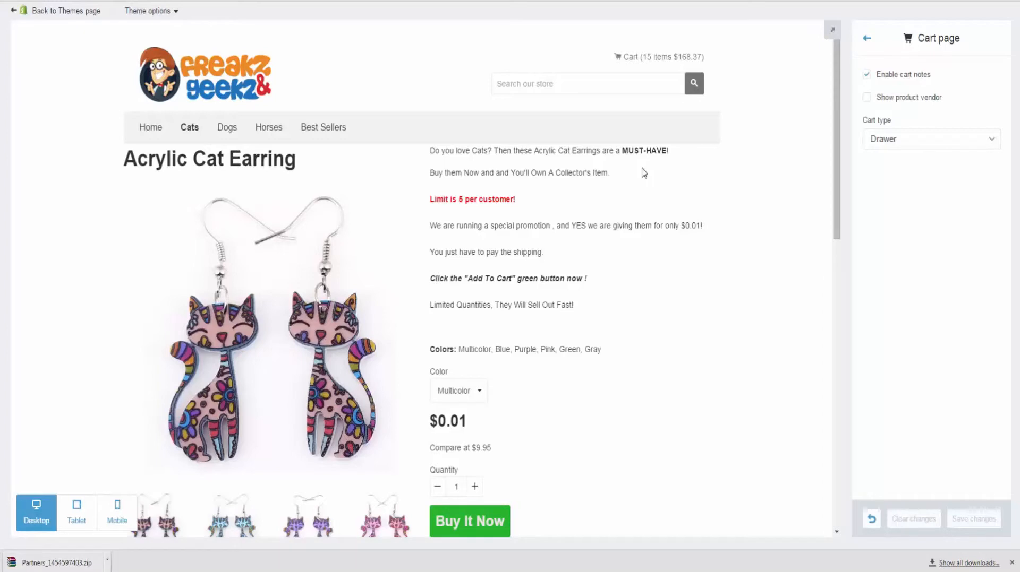
pyautogui.scroll(-2, 644, 173)
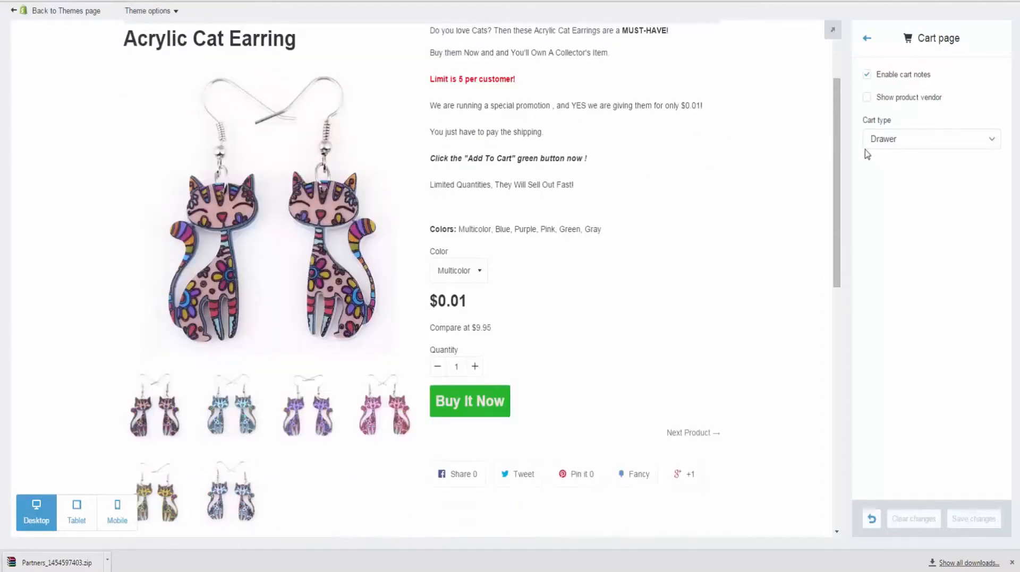
pyautogui.scroll(1, 574, 347)
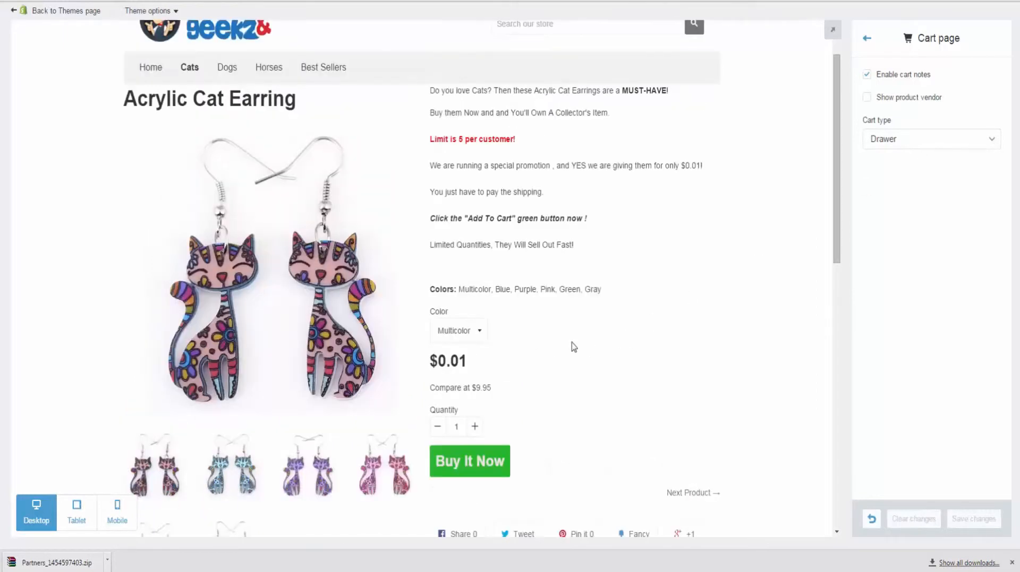
pyautogui.click(445, 467)
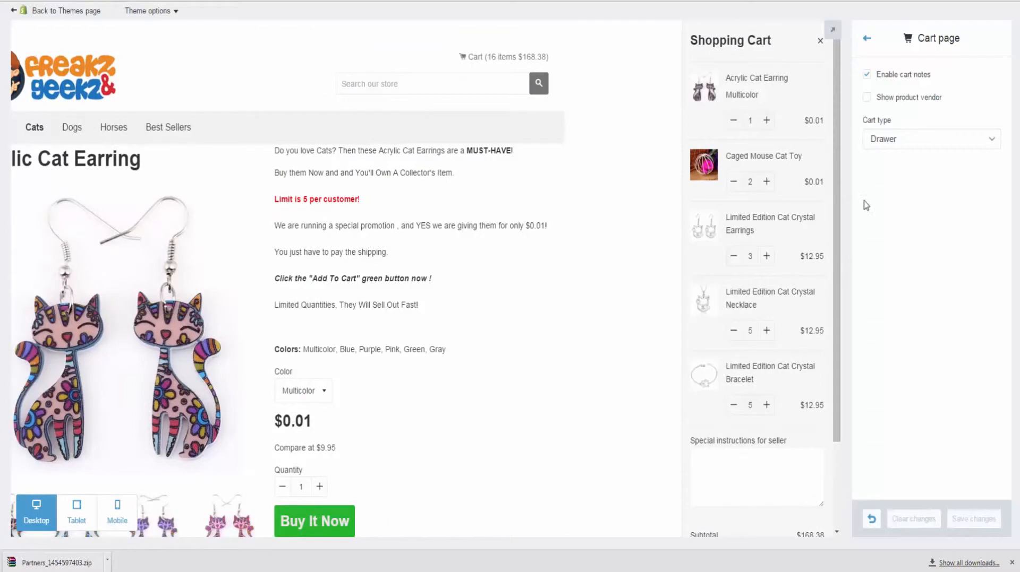
pyautogui.scroll(-2, 783, 255)
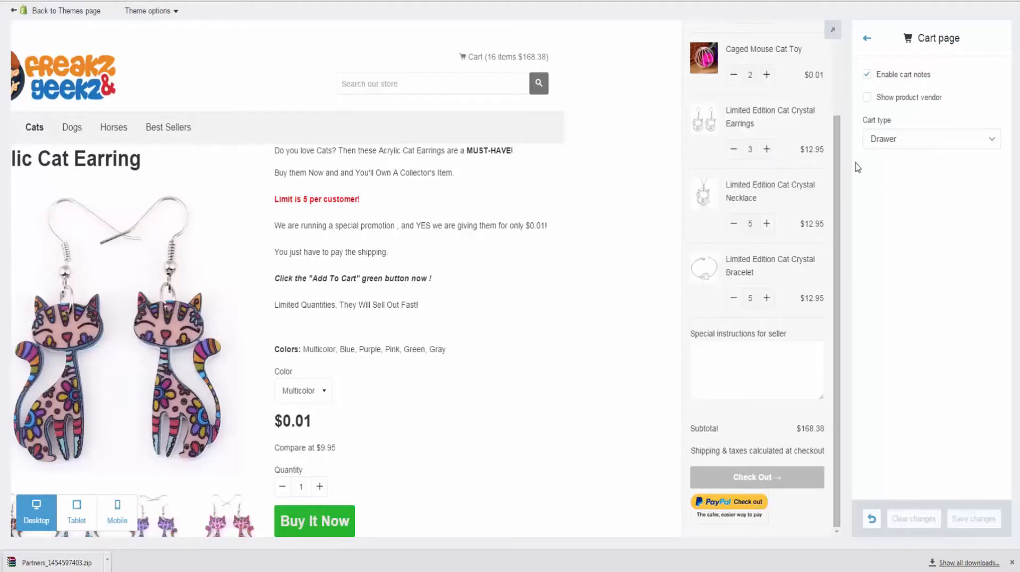
# Step: Change the cart type from Drawer to Page and preview the new cart page
pyautogui.click(907, 144)
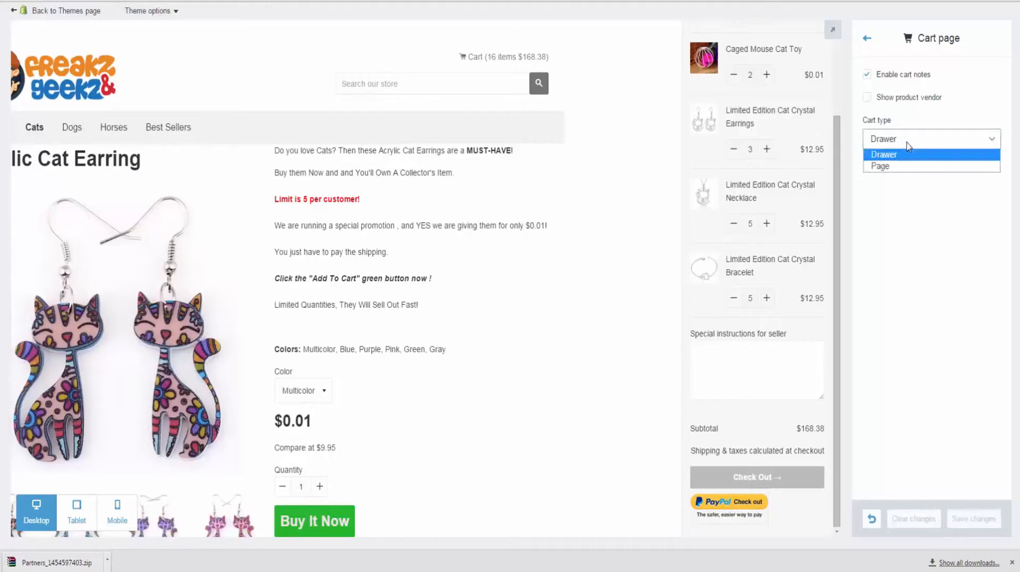
pyautogui.click(907, 167)
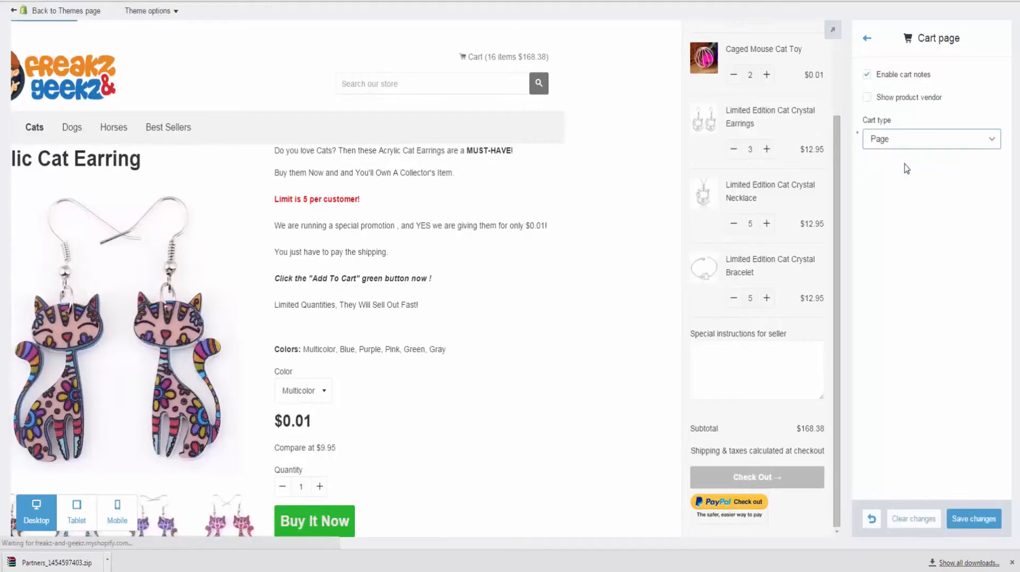
pyautogui.scroll(-5, 487, 330)
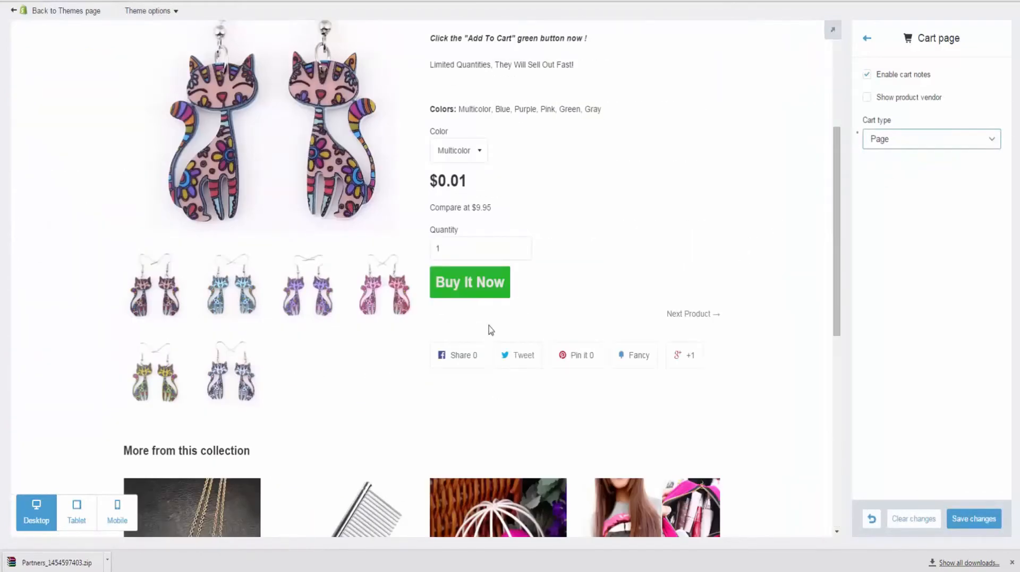
pyautogui.click(478, 278)
pyautogui.scroll(-10, 628, 298)
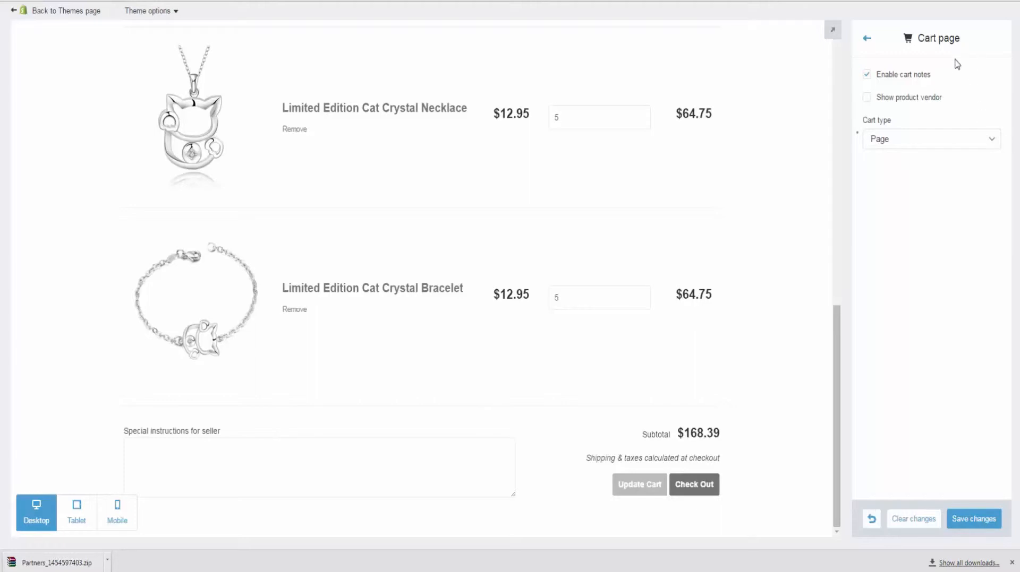
# Step: Disable cart notes and save the cart page settings
pyautogui.click(867, 75)
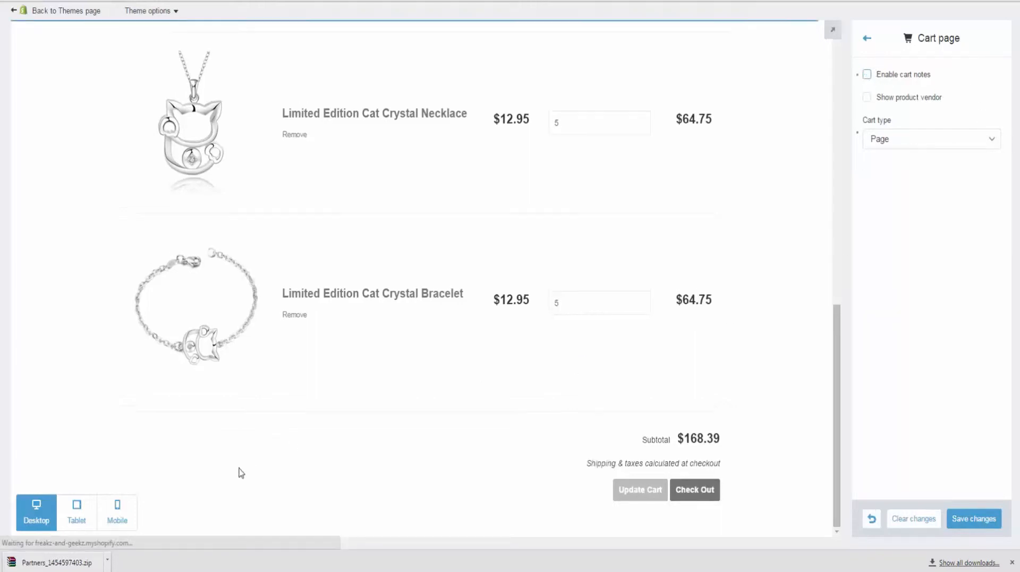
pyautogui.click(990, 523)
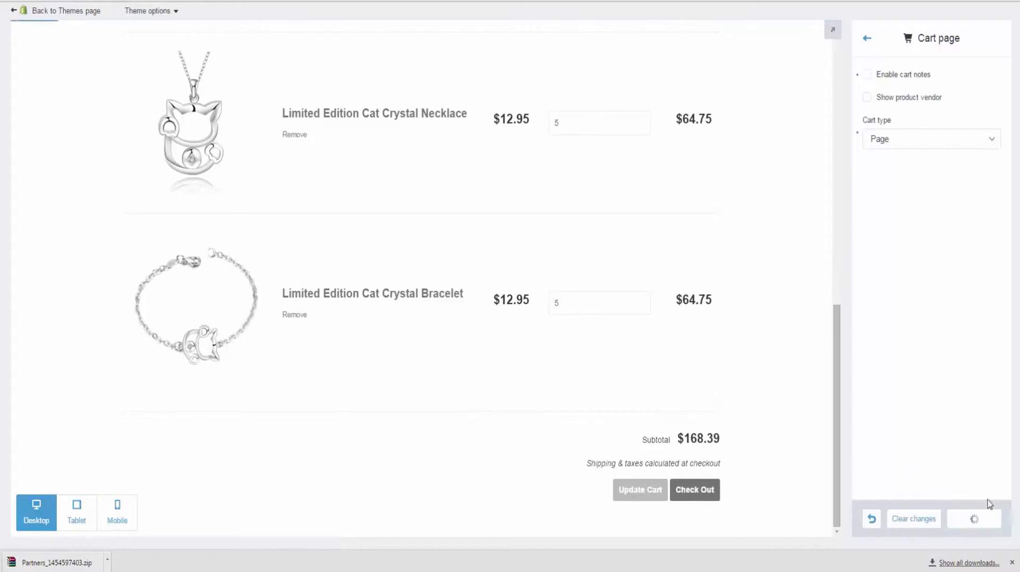
pyautogui.click(867, 43)
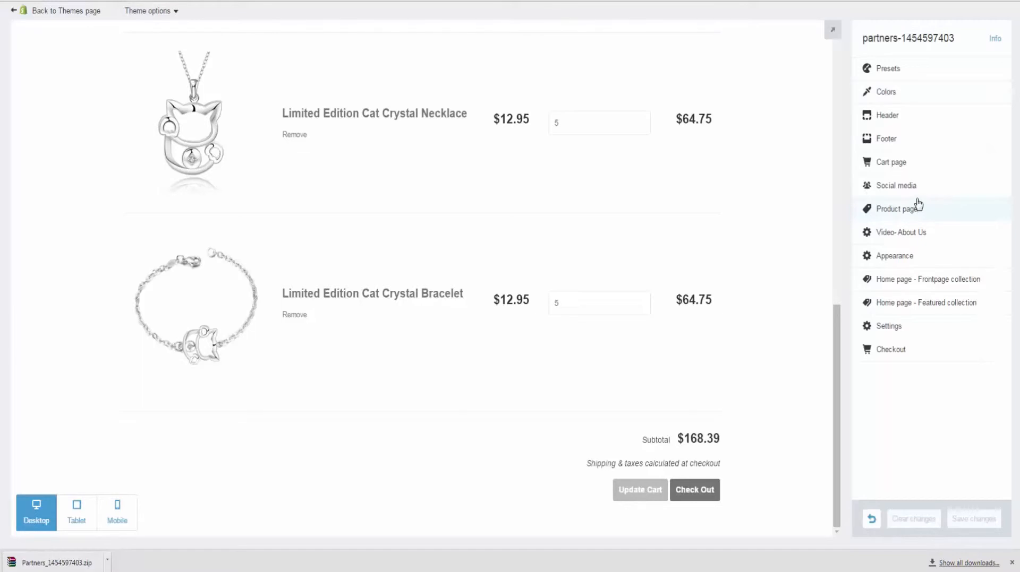
# Step: Uncheck Google +1 and Pinterest Pin, leaving Share, Tweet and Fancy on product pages
pyautogui.click(918, 192)
pyautogui.scroll(3, 428, 196)
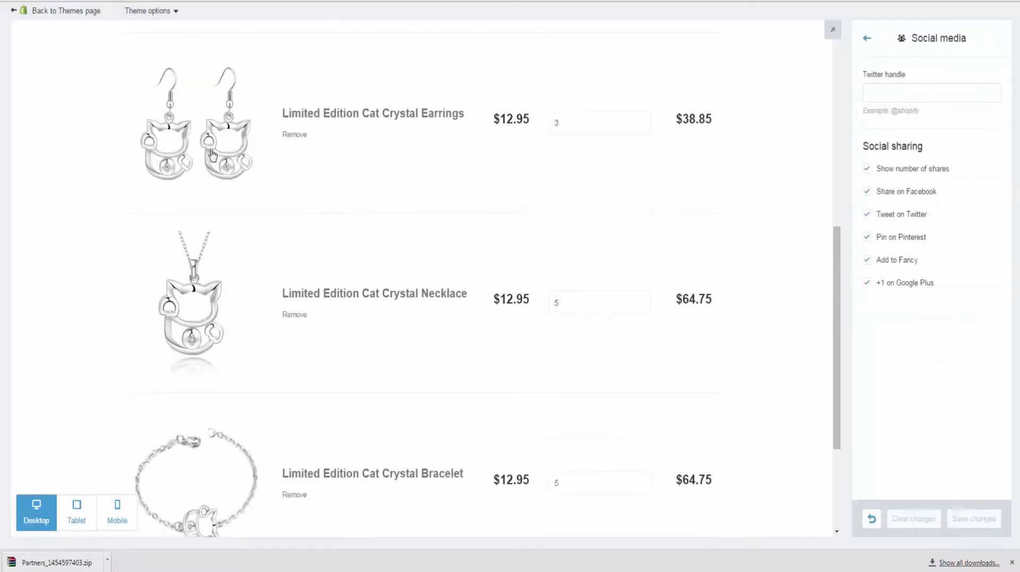
pyautogui.click(213, 155)
pyautogui.scroll(-6, 562, 250)
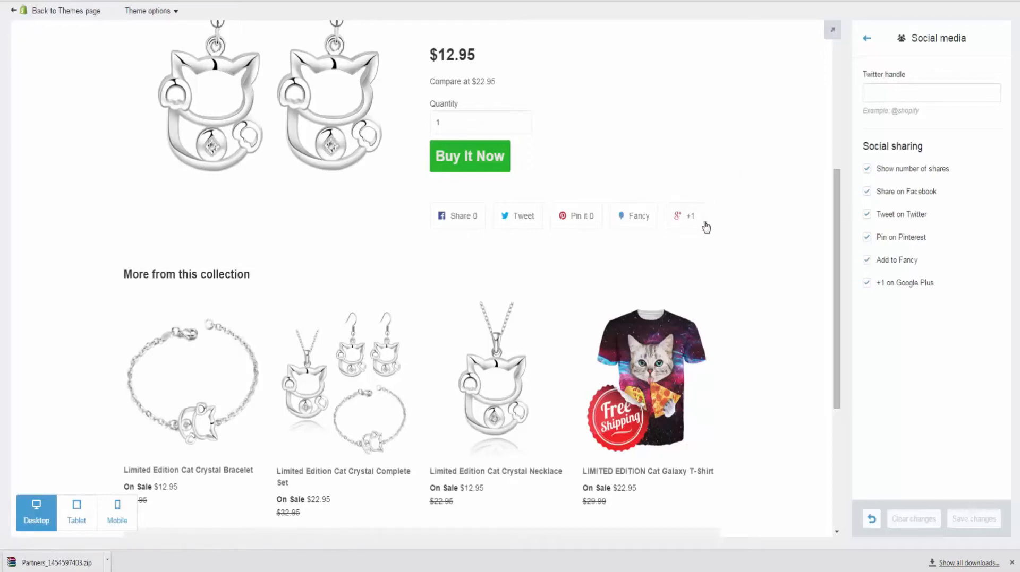
pyautogui.click(865, 284)
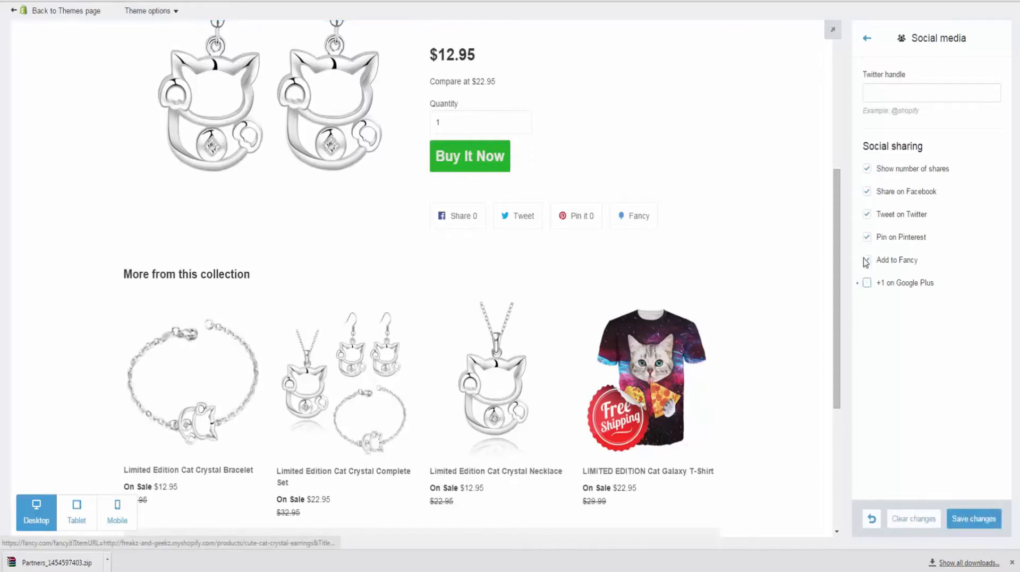
pyautogui.click(866, 237)
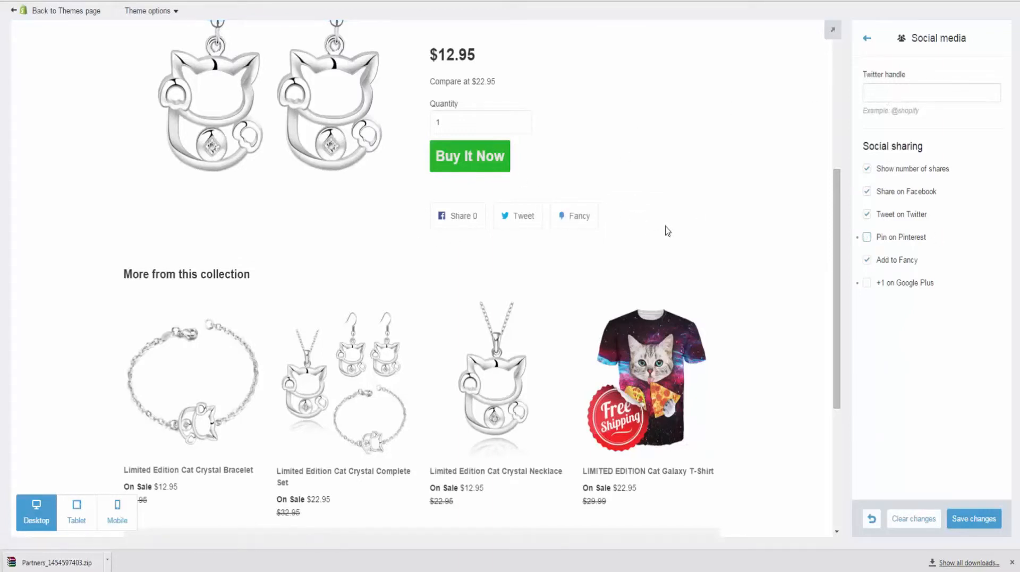
pyautogui.click(868, 38)
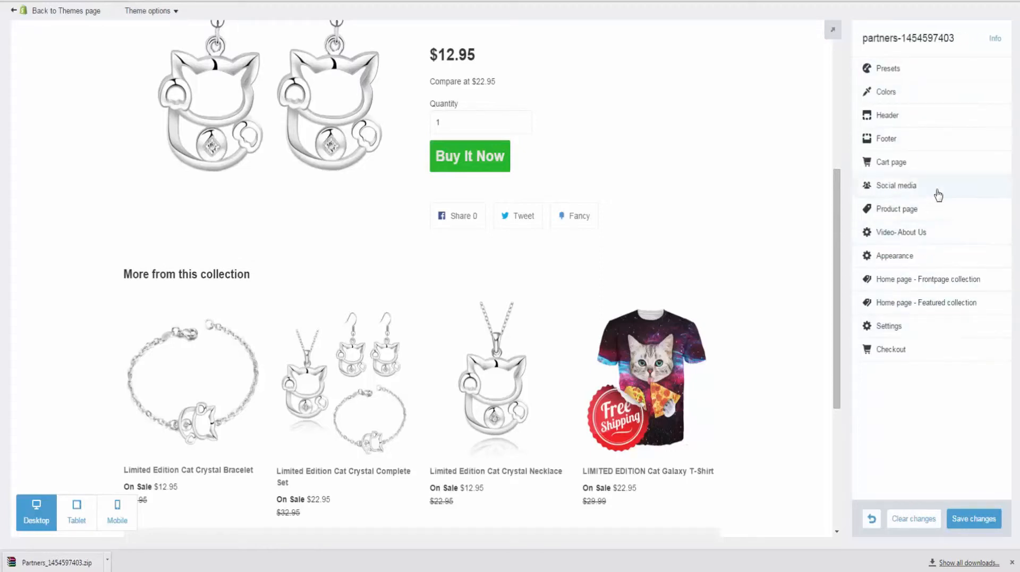
# Step: Review the product page settings, briefly hiding related products and then showing them again
pyautogui.click(941, 211)
pyautogui.scroll(6, 497, 231)
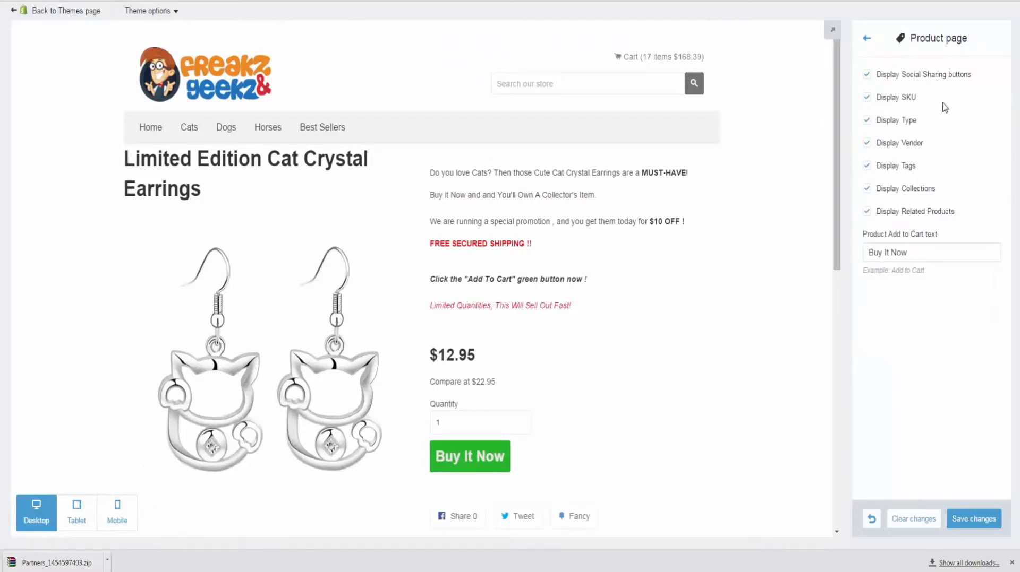
pyautogui.scroll(-3, 738, 218)
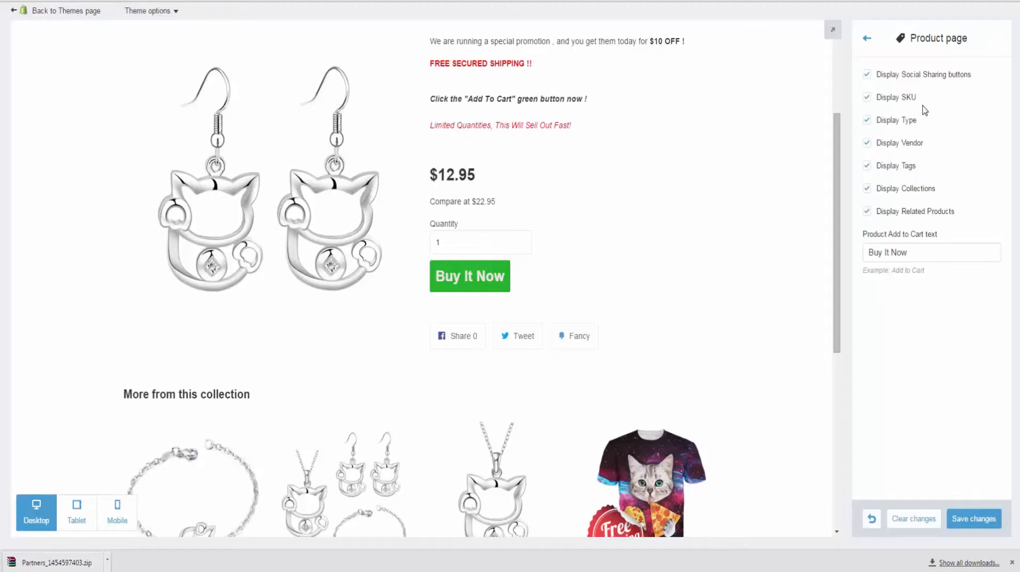
pyautogui.scroll(-7, 537, 228)
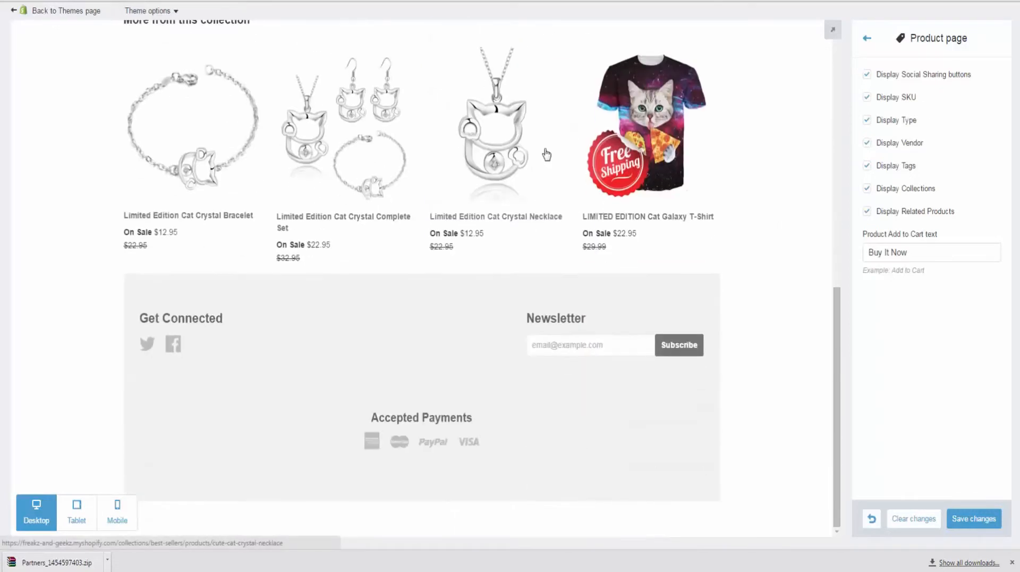
pyautogui.scroll(3, 435, 204)
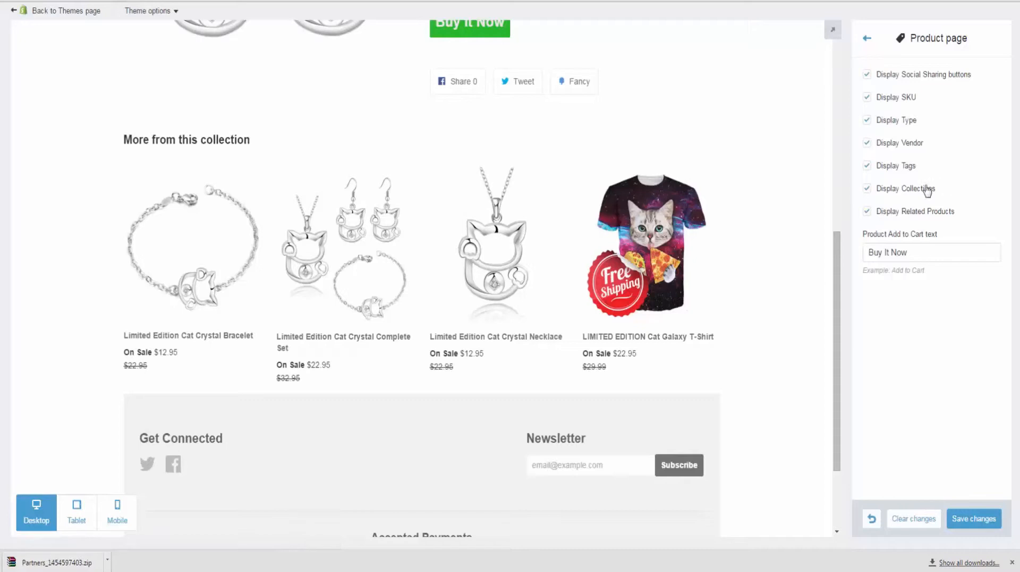
pyautogui.click(867, 214)
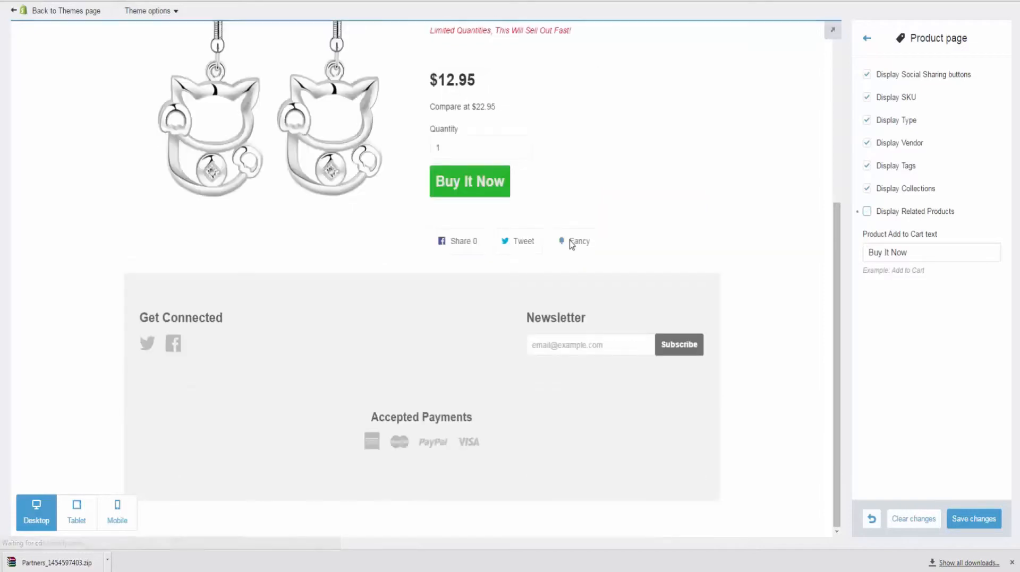
pyautogui.click(866, 214)
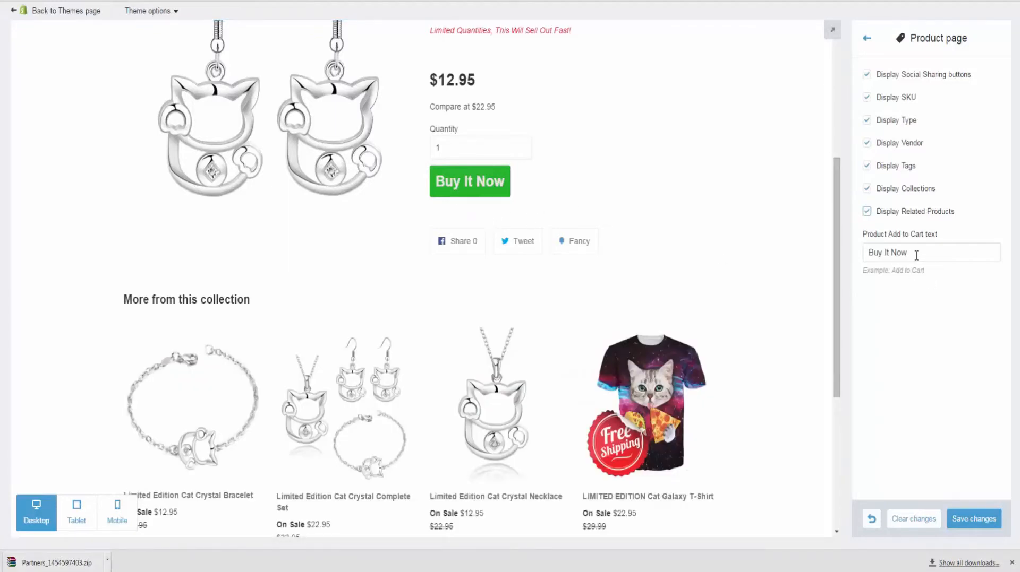
# Step: Change the add-to-cart button text to "I deserve this" and save
pyautogui.moveTo(916, 255); pyautogui.dragTo(820, 256)
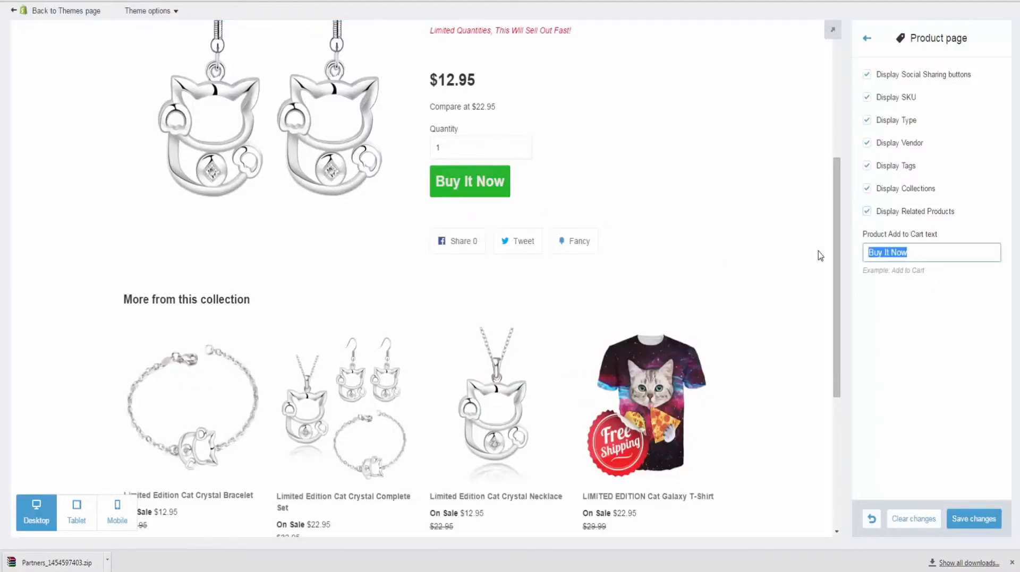
pyautogui.write('I deserve this')
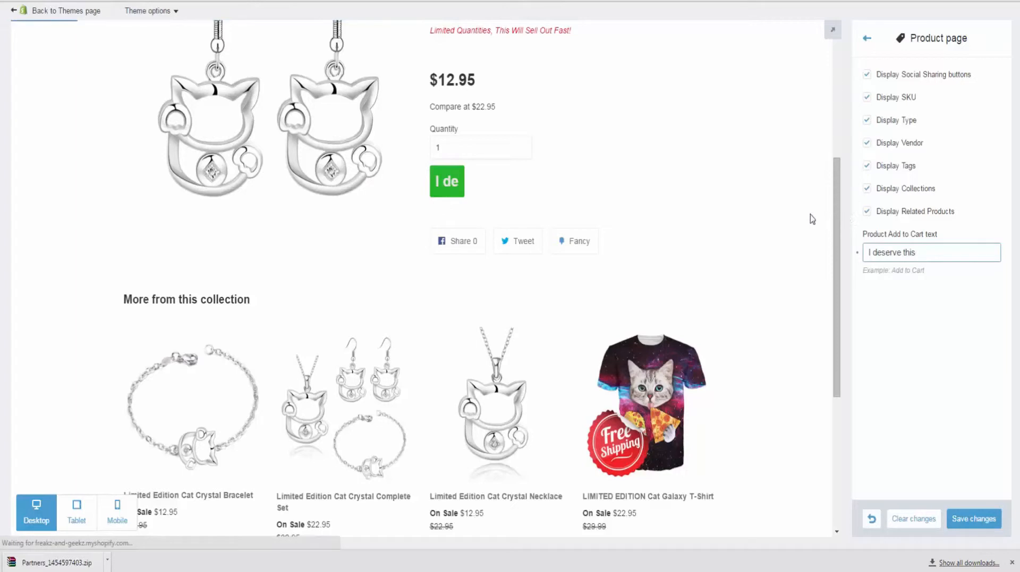
pyautogui.click(975, 520)
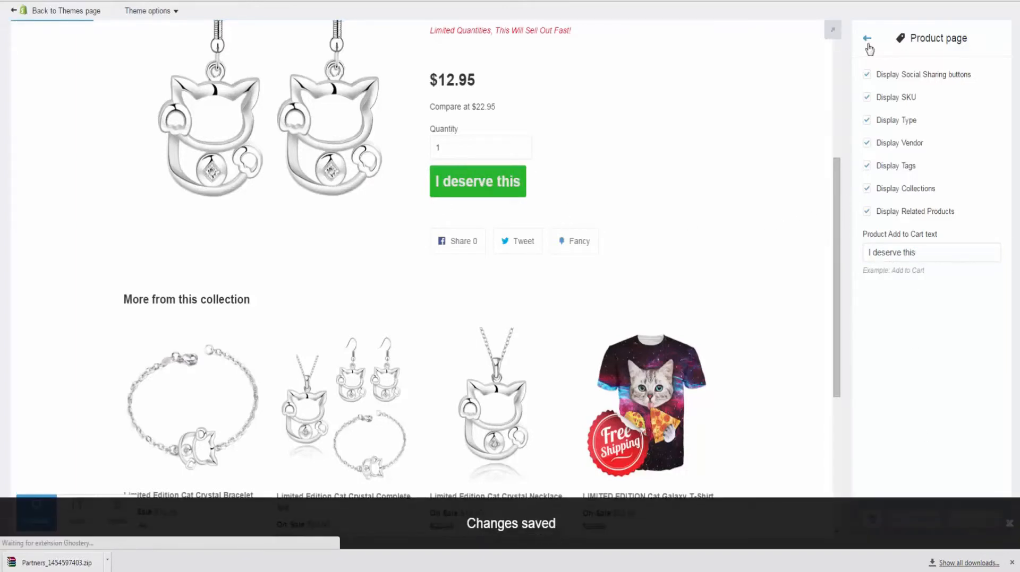
pyautogui.click(866, 39)
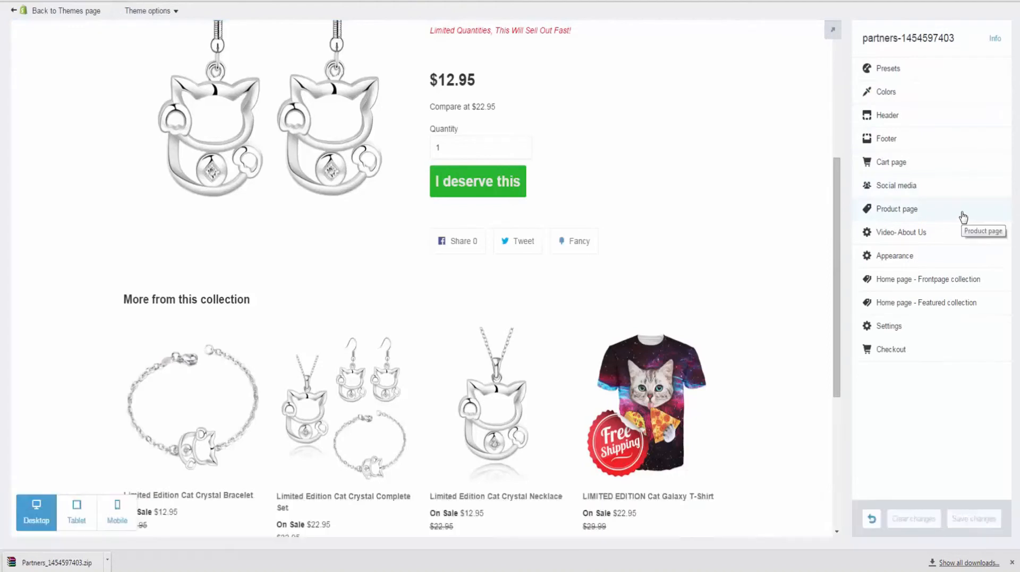
pyautogui.click(948, 232)
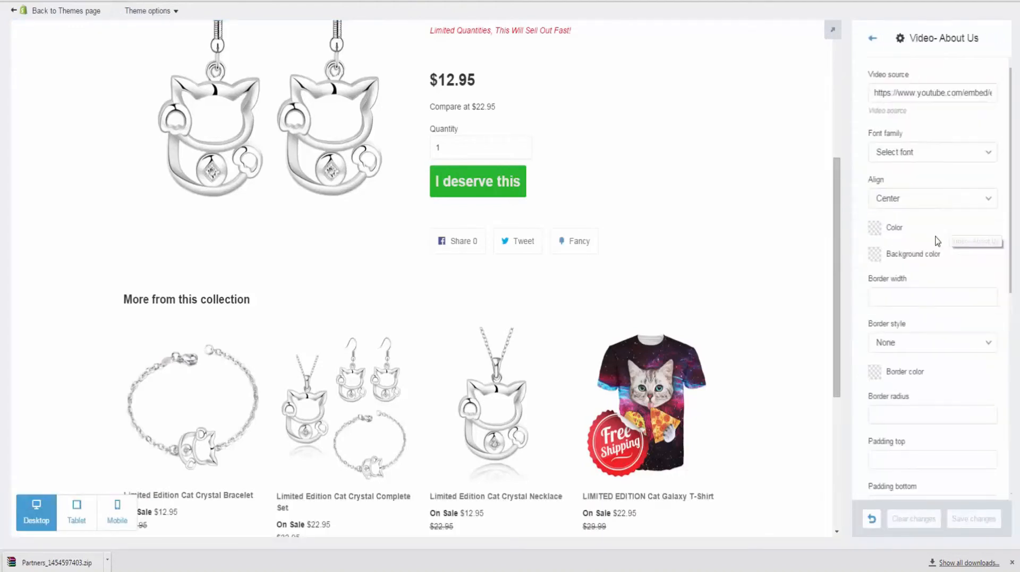
pyautogui.scroll(-5, 897, 165)
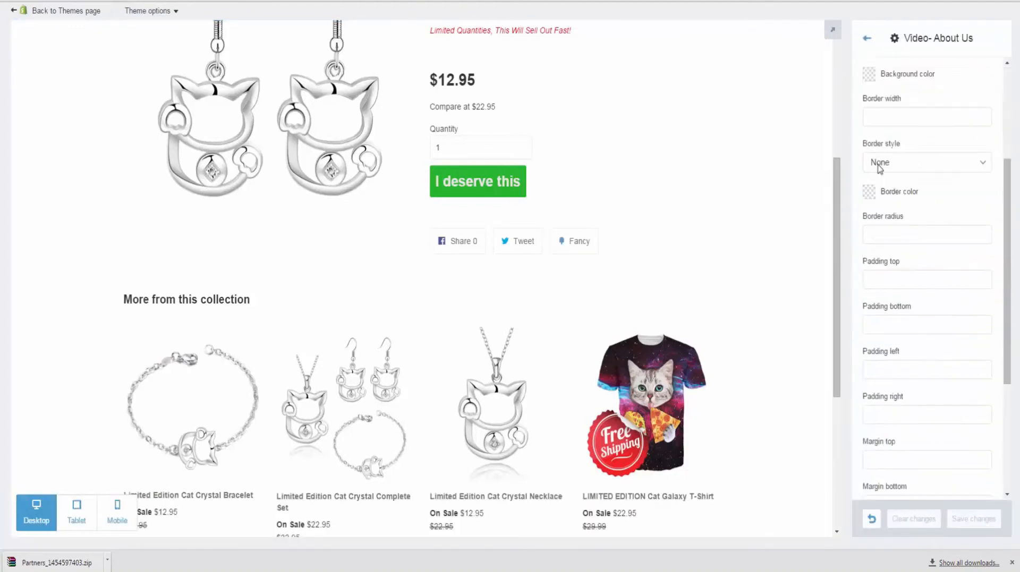
pyautogui.scroll(-3, 947, 197)
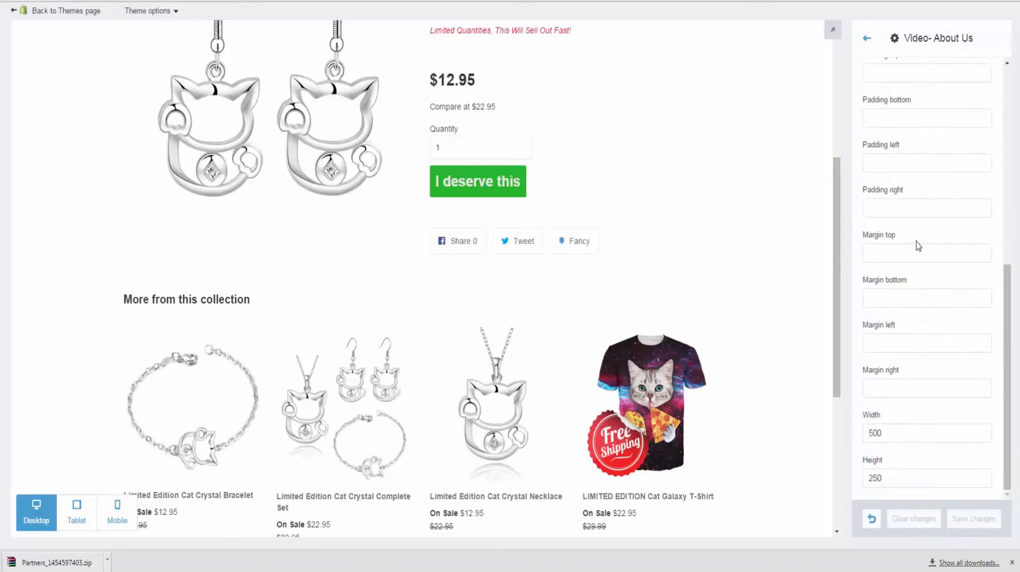
pyautogui.scroll(8, 908, 386)
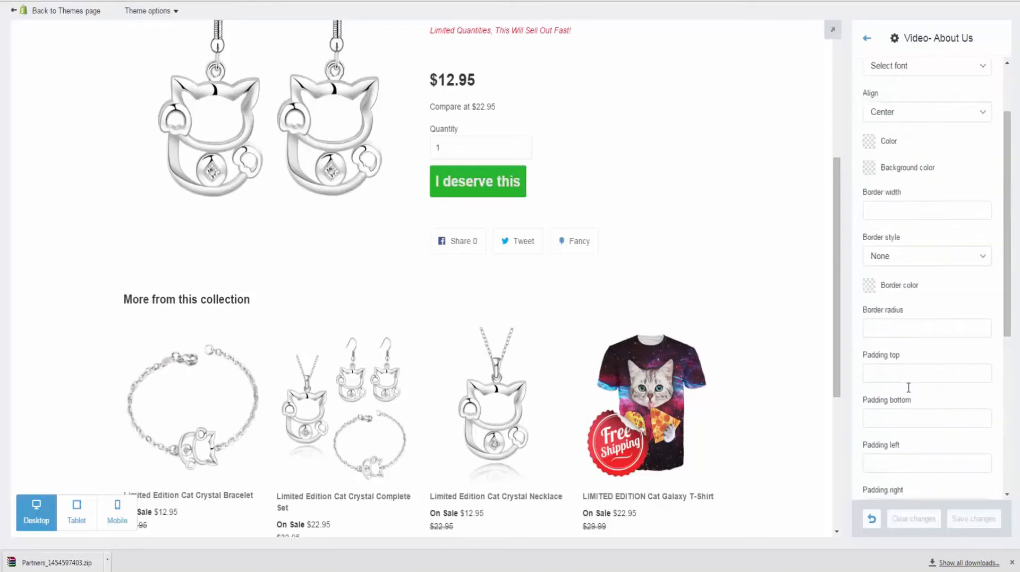
pyautogui.click(867, 42)
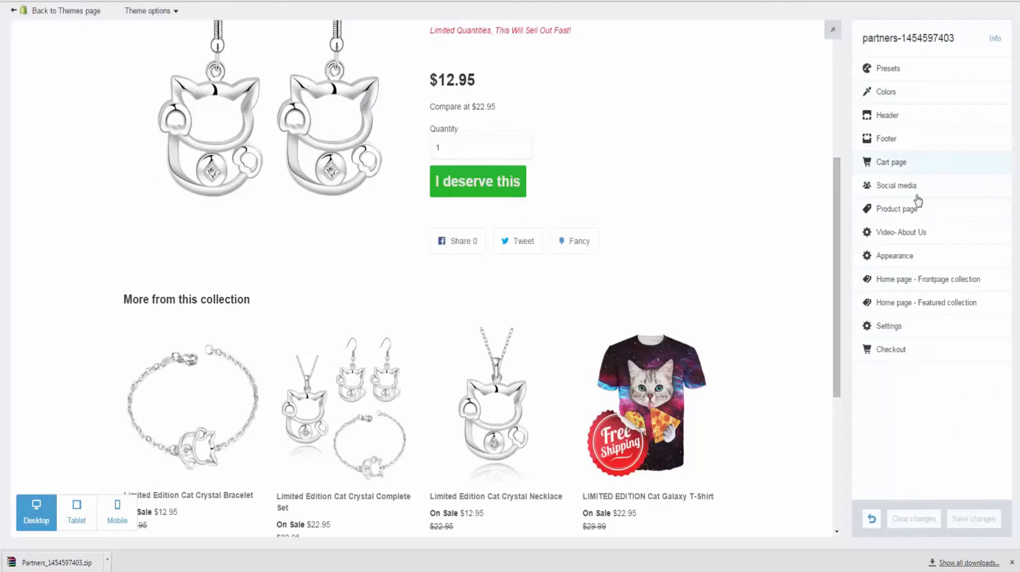
# Step: Try a bright red #e41515, then a near-black, as the page background colour
pyautogui.click(943, 265)
pyautogui.scroll(-1, 951, 191)
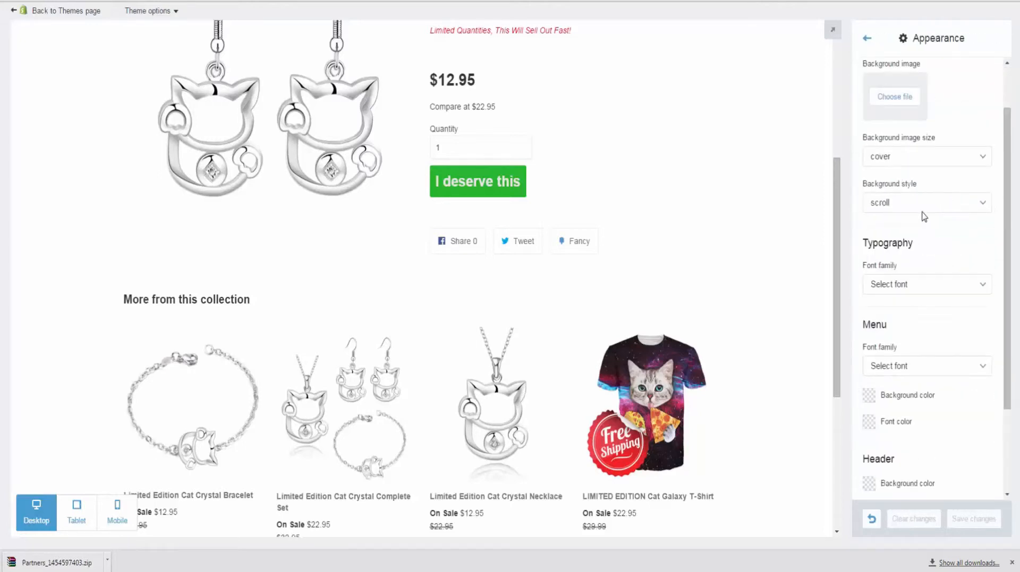
pyautogui.scroll(1, 923, 217)
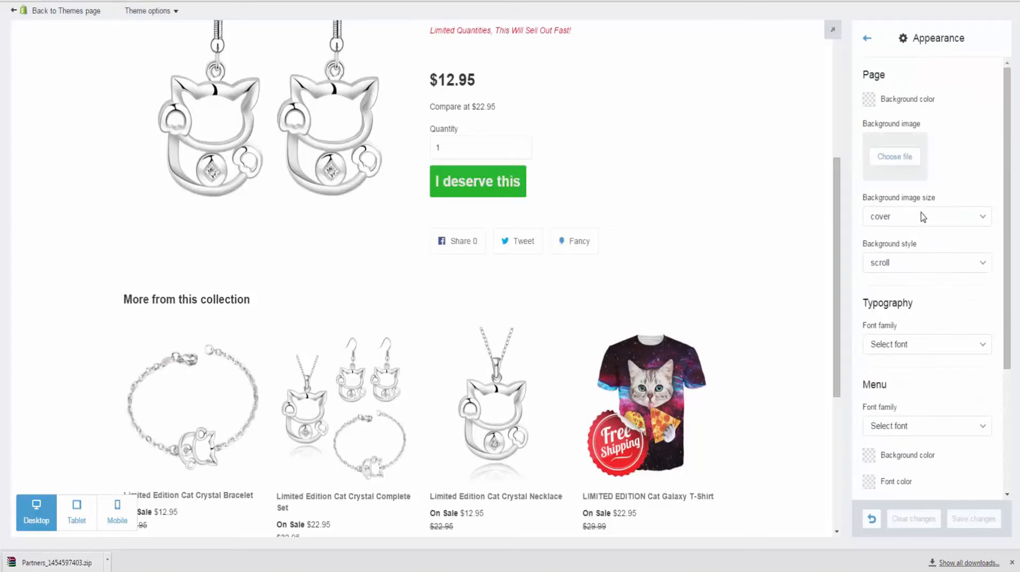
pyautogui.click(868, 101)
pyautogui.click(938, 138)
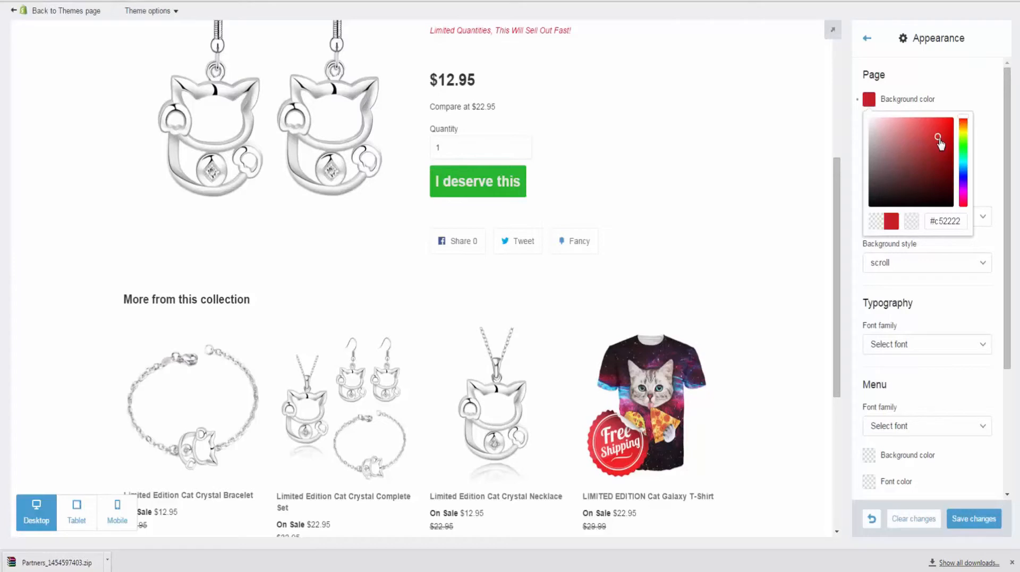
pyautogui.moveTo(940, 141); pyautogui.dragTo(944, 126)
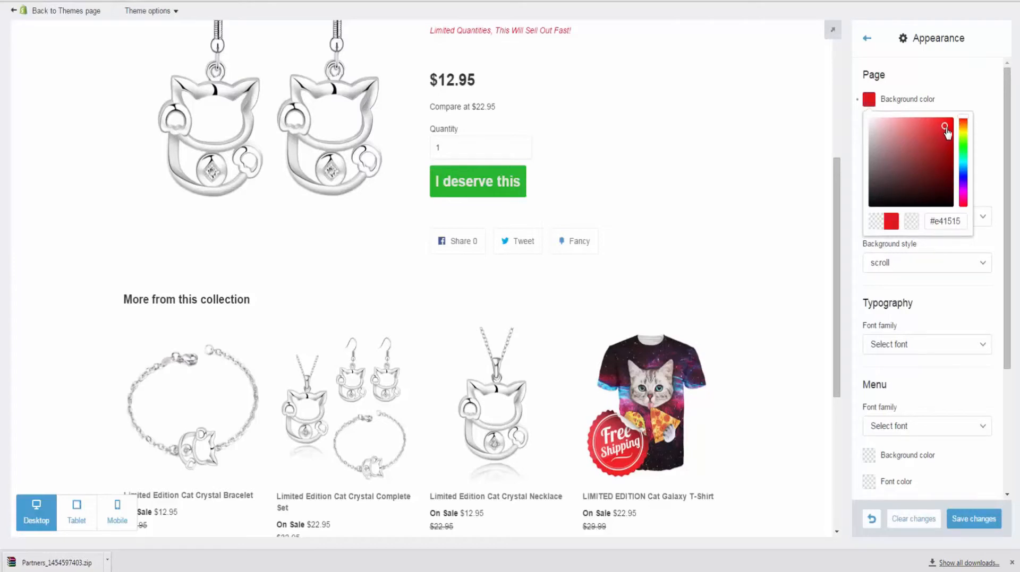
pyautogui.click(980, 85)
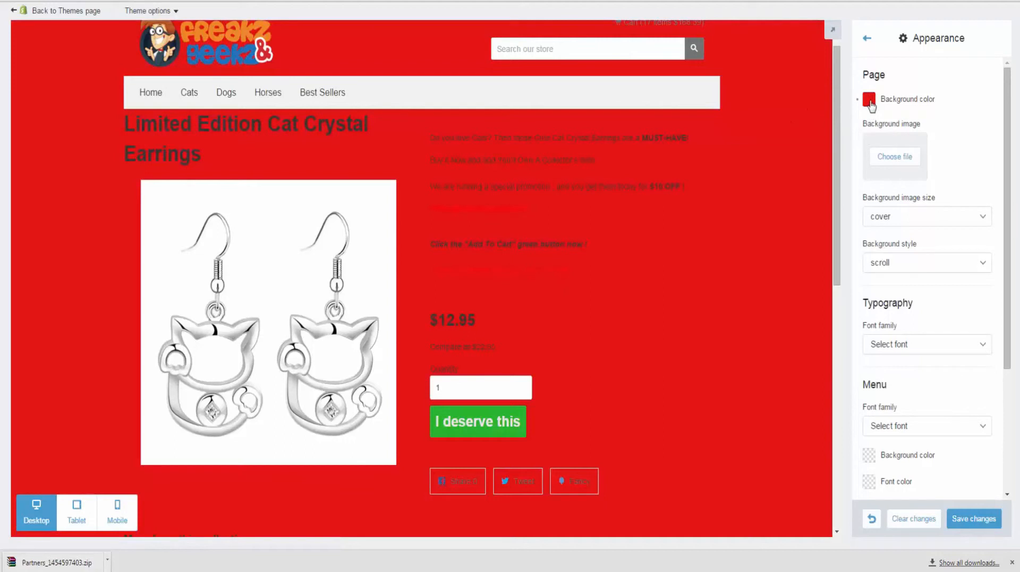
pyautogui.click(869, 100)
pyautogui.moveTo(909, 187); pyautogui.dragTo(886, 197)
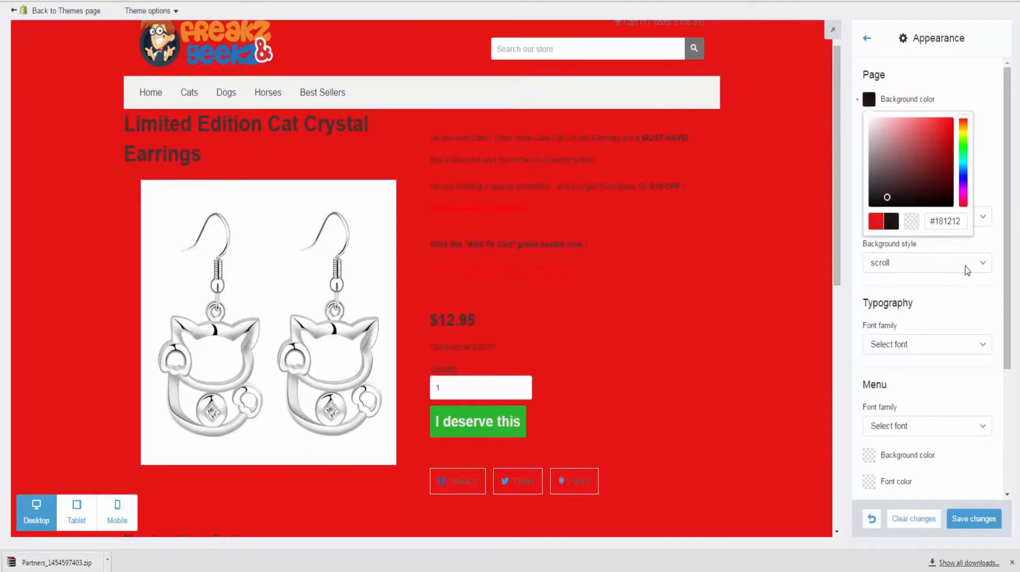
pyautogui.click(993, 243)
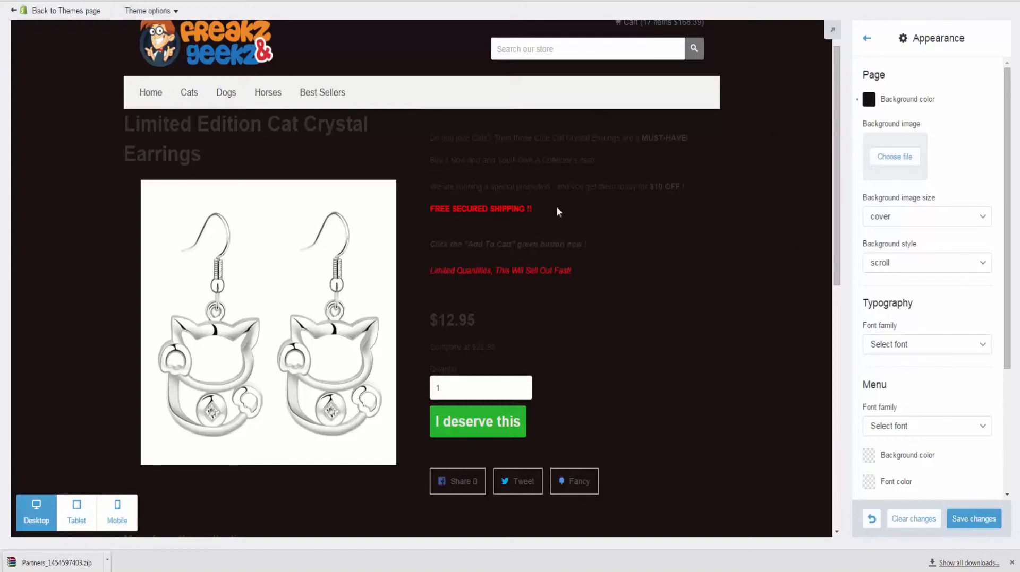
# Step: Review background image size (cover), background style (scroll) and store fonts, leaving them unchanged
pyautogui.click(908, 216)
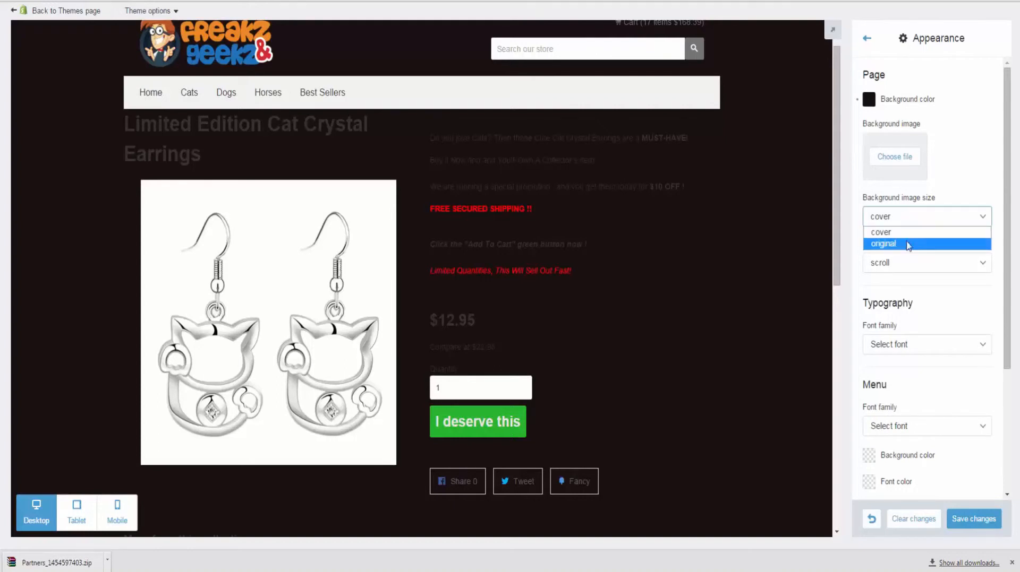
pyautogui.click(962, 175)
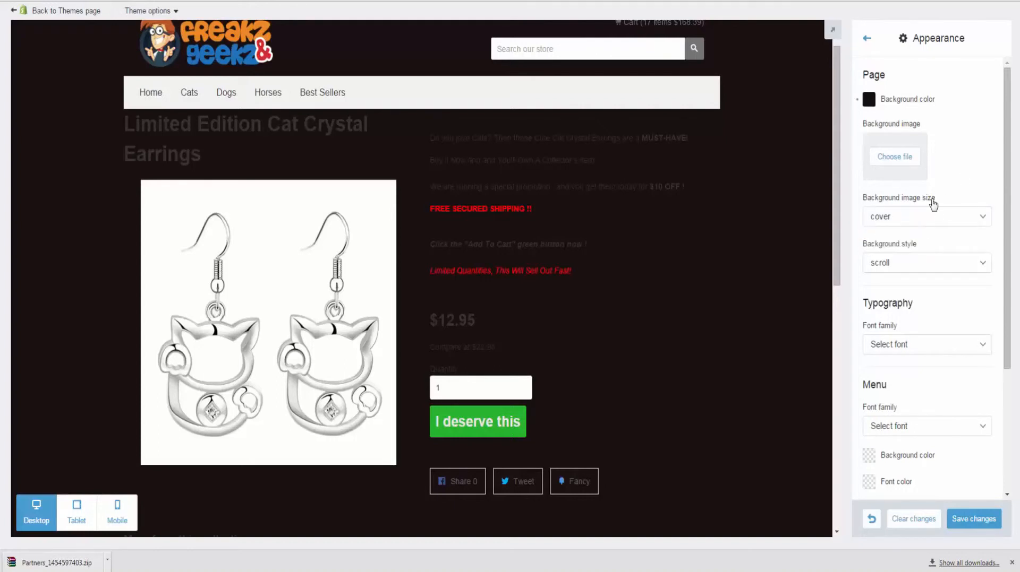
pyautogui.scroll(-3, 924, 197)
pyautogui.scroll(2, 923, 192)
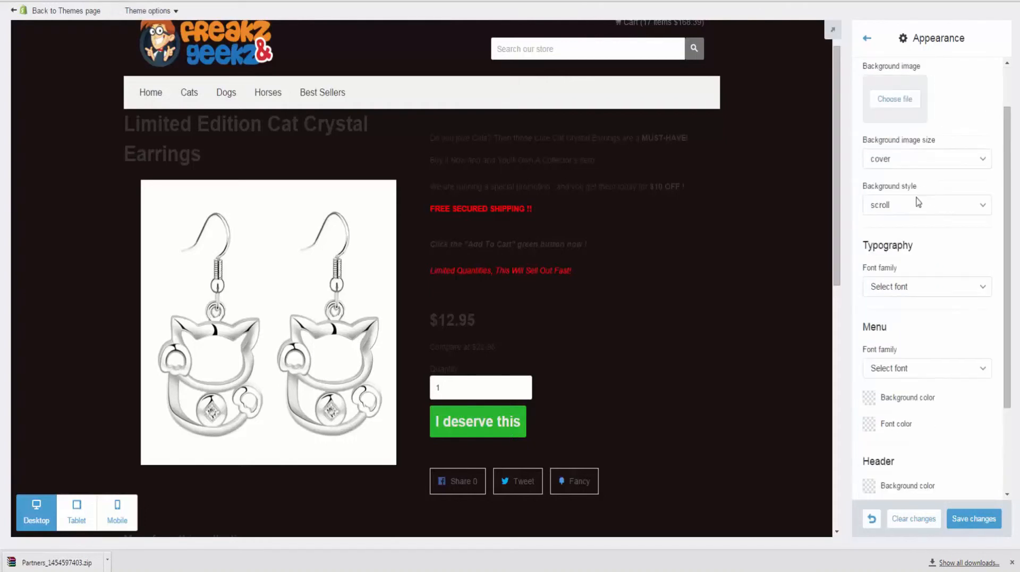
pyautogui.click(904, 205)
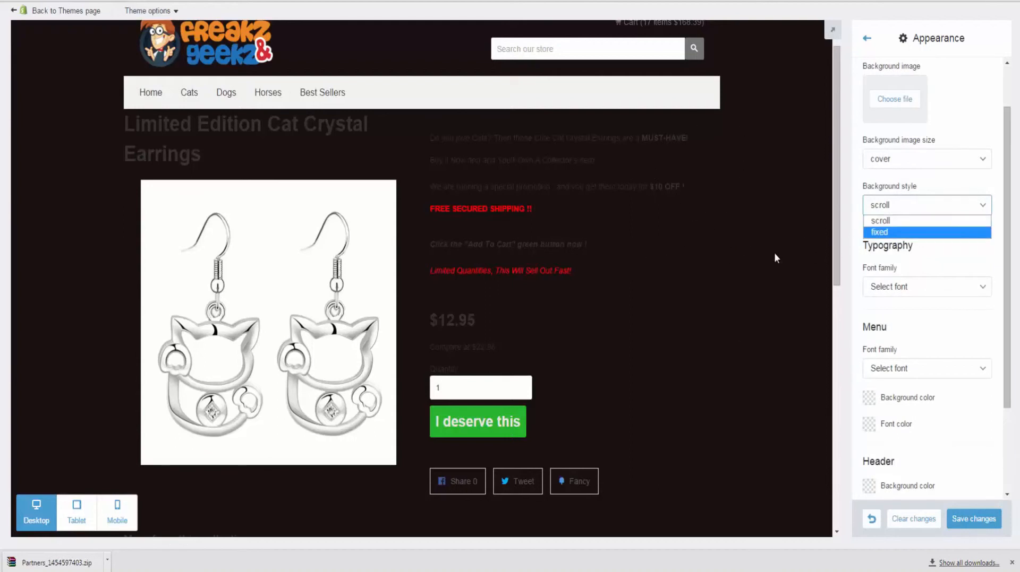
pyautogui.click(949, 258)
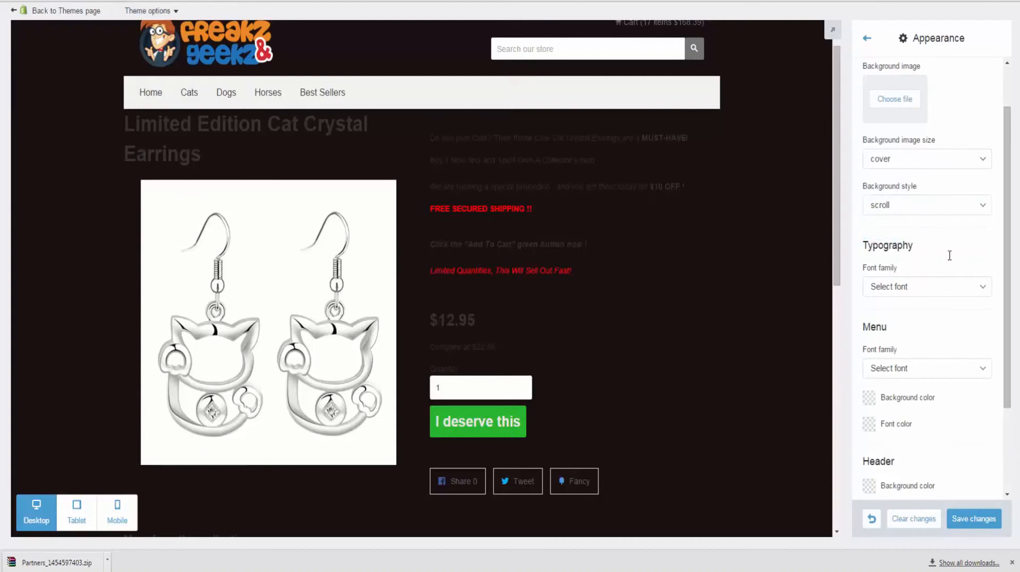
pyautogui.scroll(-1, 889, 271)
pyautogui.scroll(-1, 890, 270)
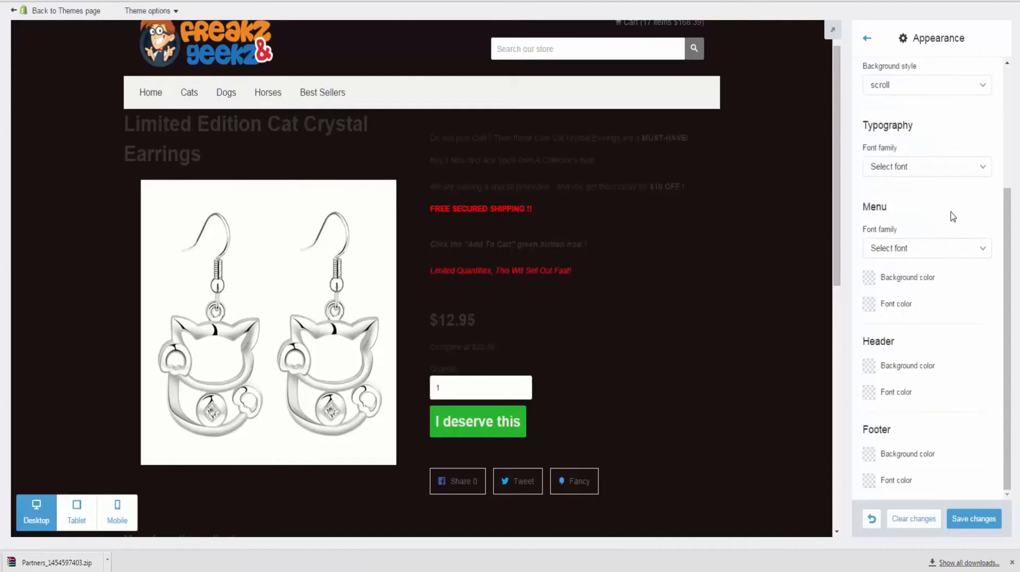
pyautogui.click(911, 169)
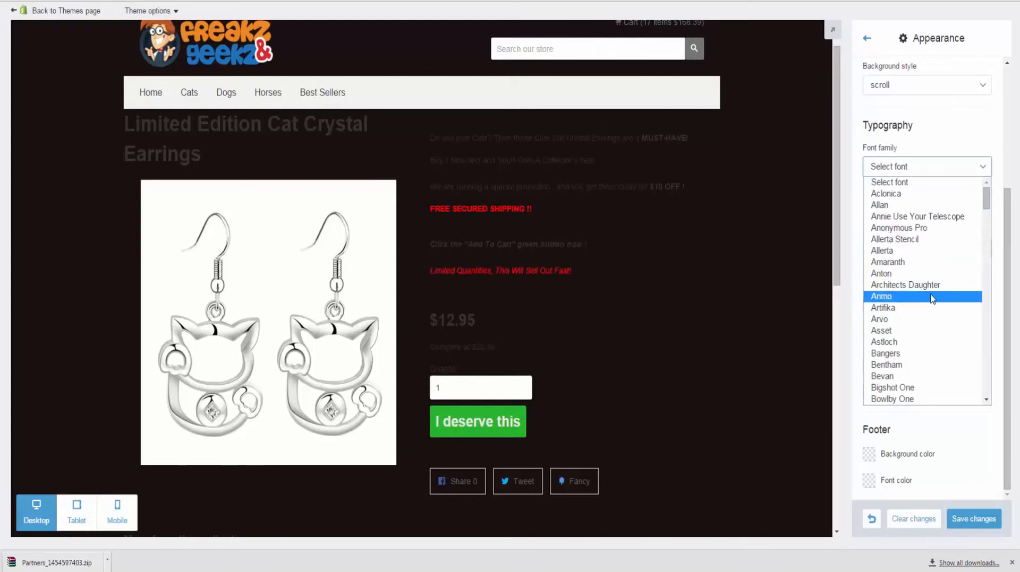
pyautogui.click(917, 109)
pyautogui.scroll(3, 924, 159)
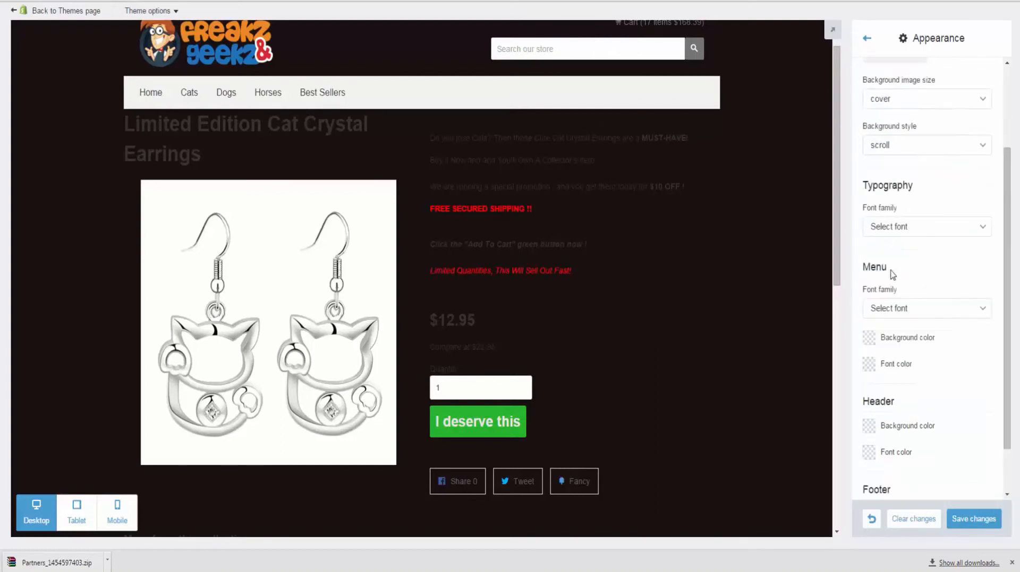
# Step: Set the page background to deep red #ab2c2c
pyautogui.click(868, 99)
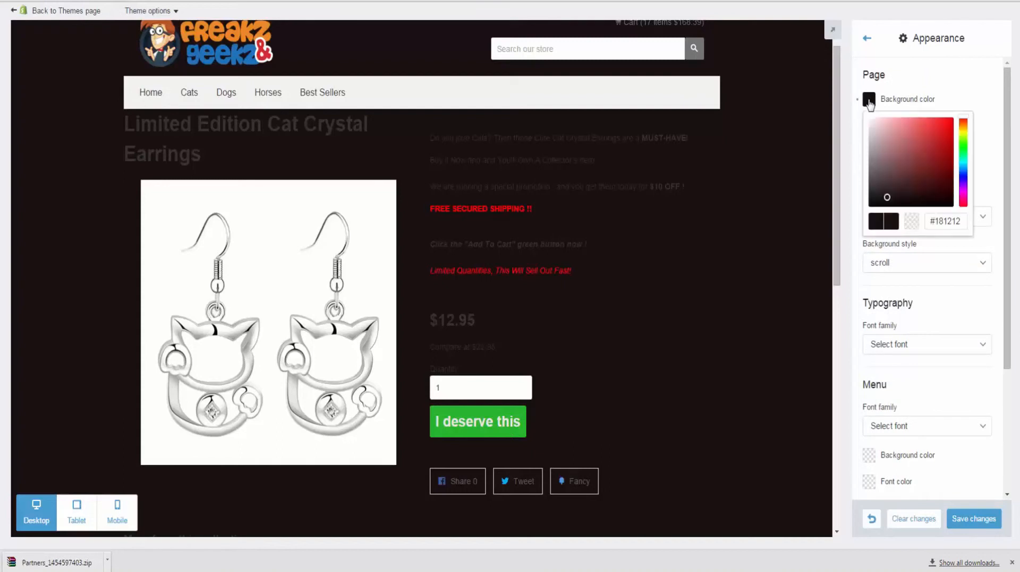
pyautogui.click(931, 146)
pyautogui.click(957, 90)
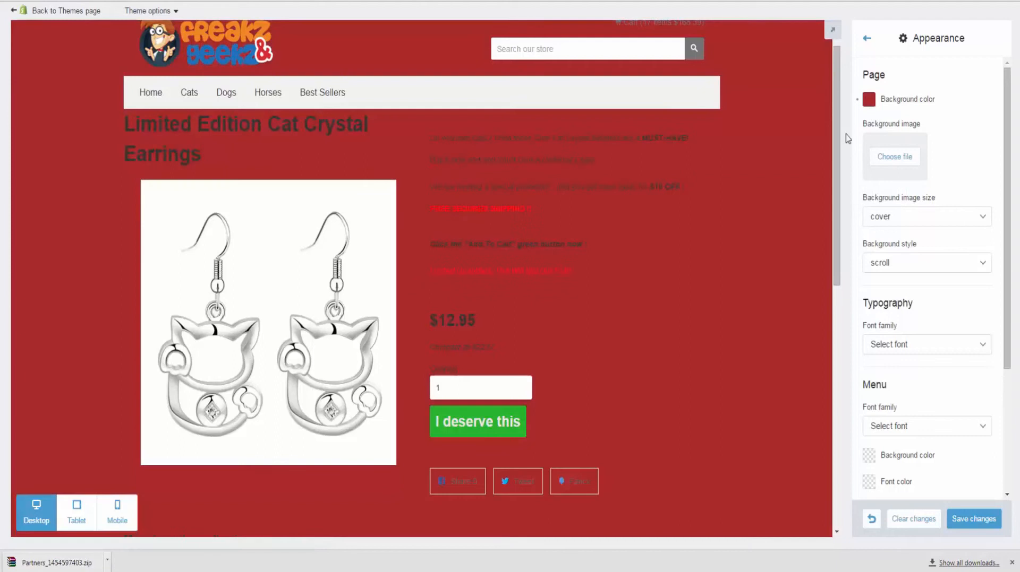
pyautogui.scroll(-3, 906, 241)
pyautogui.click(929, 171)
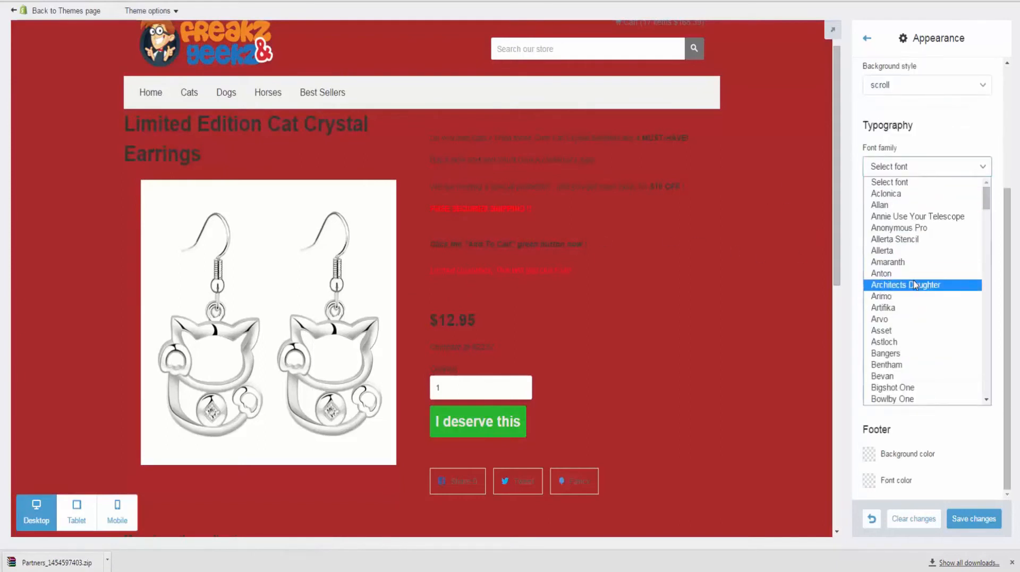
pyautogui.click(913, 285)
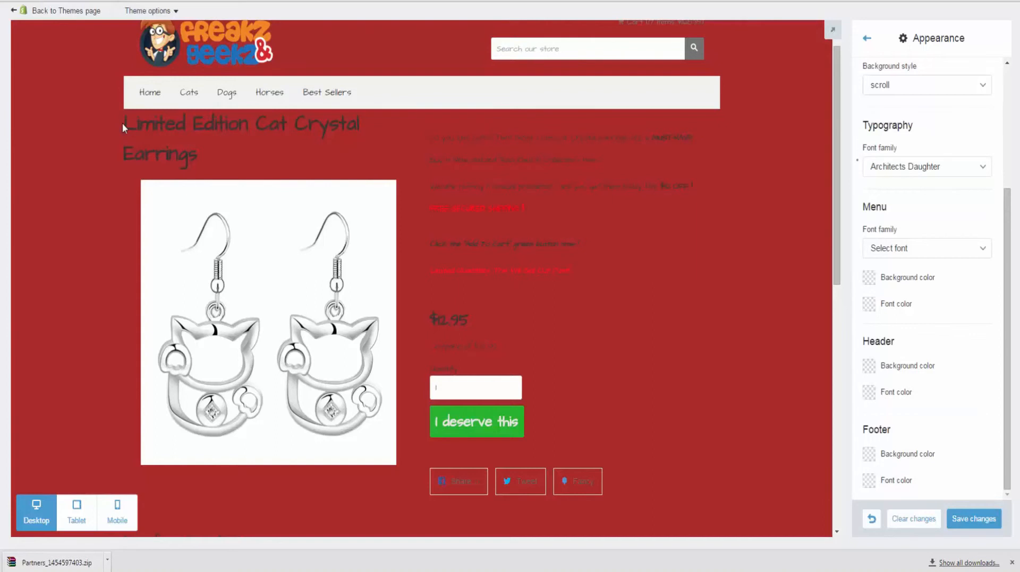
pyautogui.moveTo(122, 123)
pyautogui.mouseDown()
pyautogui.moveTo(198, 155)
pyautogui.moveTo(169, 155)
pyautogui.moveTo(226, 161)
pyautogui.moveTo(121, 125)
pyautogui.mouseUp()
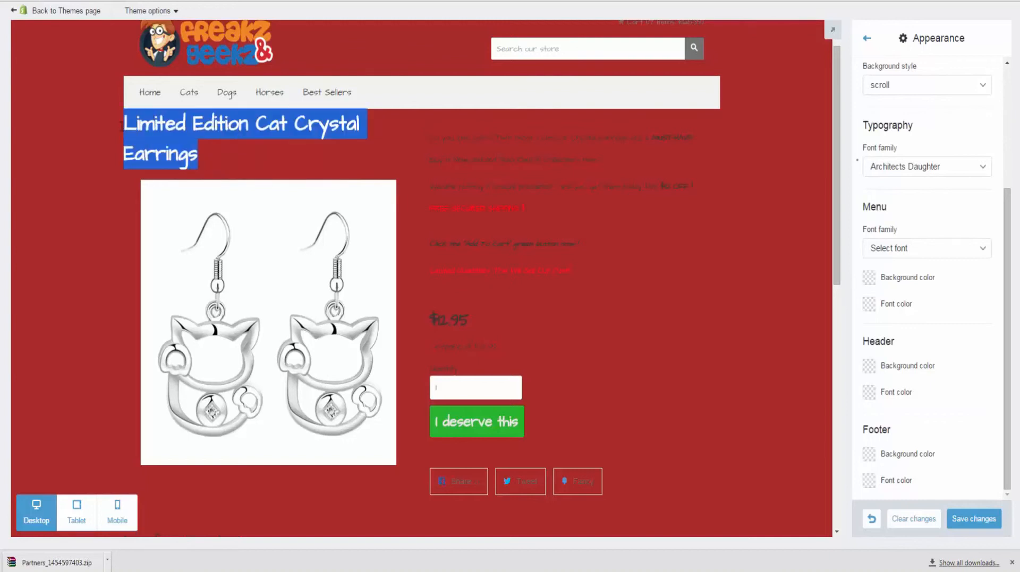
pyautogui.click(274, 164)
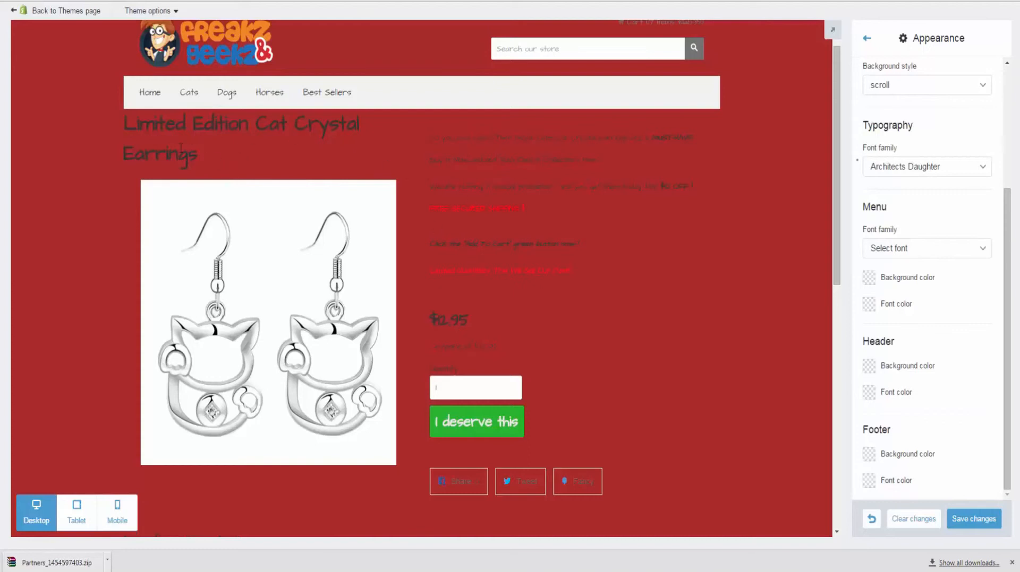
pyautogui.moveTo(124, 123); pyautogui.dragTo(263, 158)
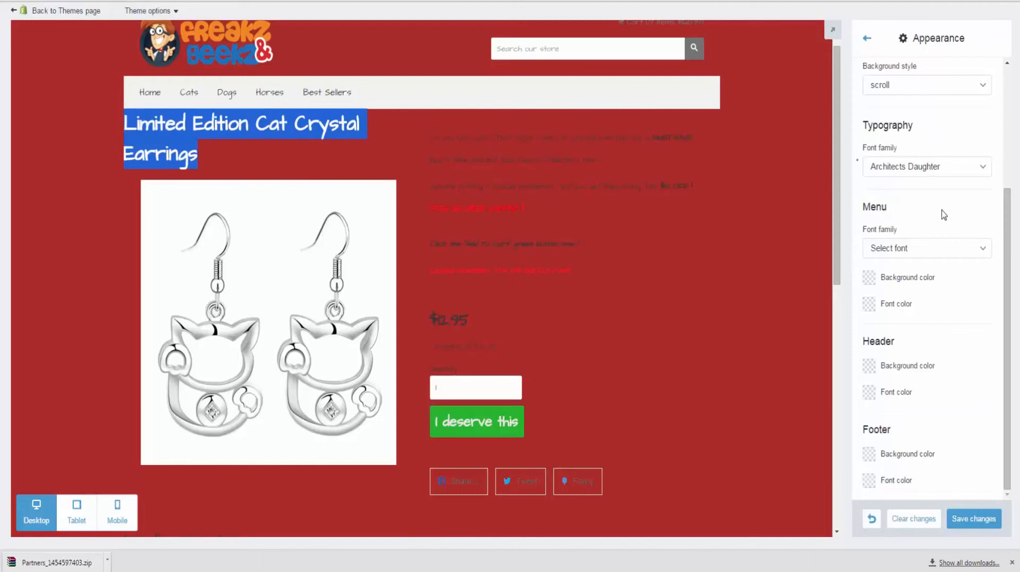
pyautogui.click(848, 241)
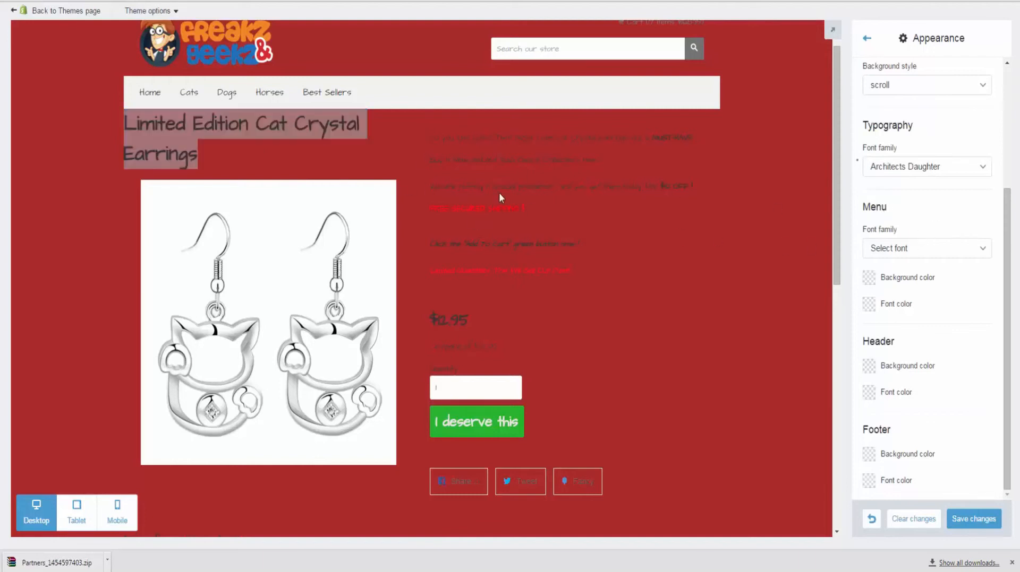
pyautogui.click(329, 140)
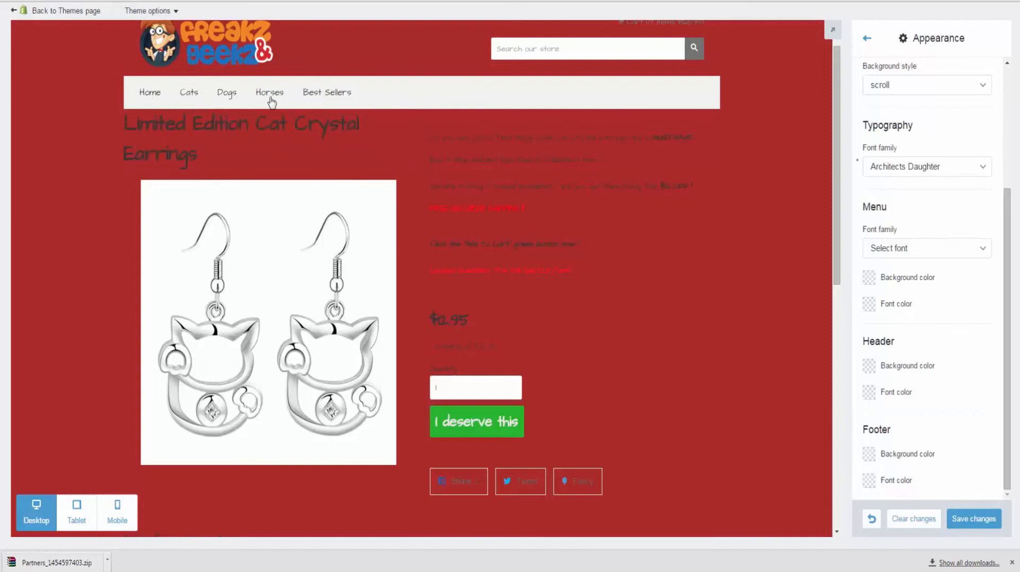
# Step: Give the menu the OFL Sorts Mill Goudy TT font, an orange background and blue text
pyautogui.click(935, 251)
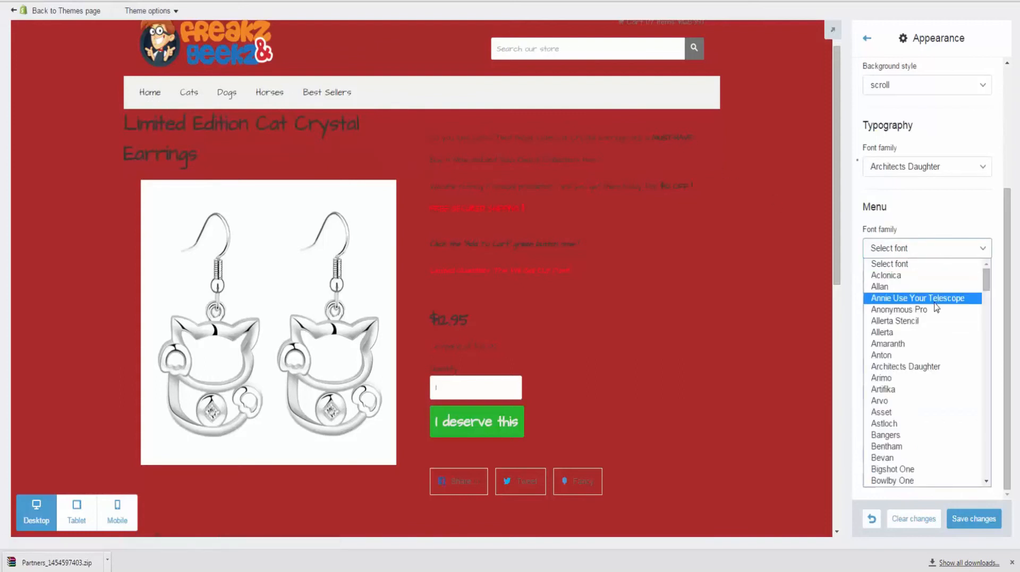
pyautogui.scroll(-10, 930, 361)
pyautogui.click(924, 393)
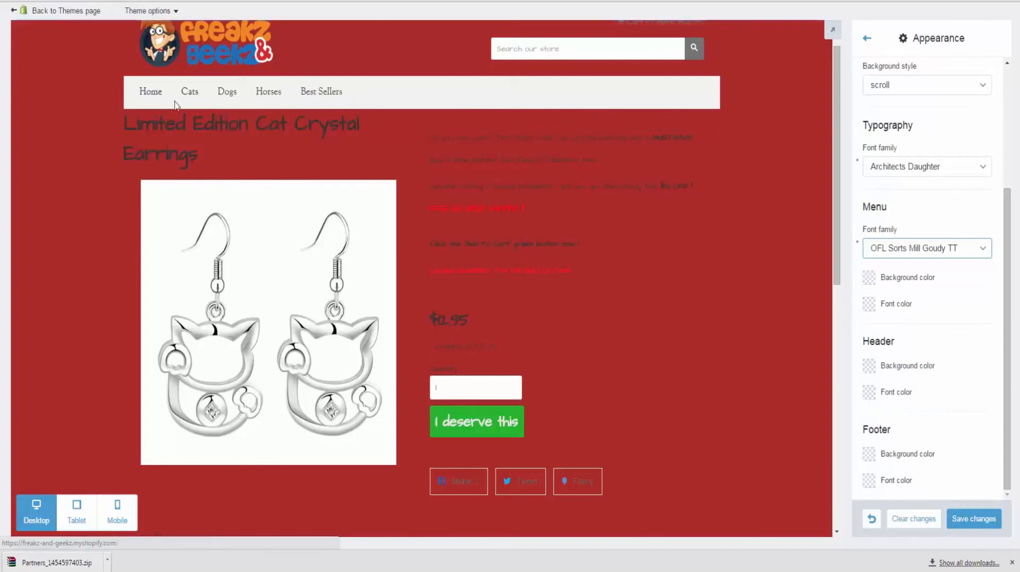
pyautogui.click(870, 278)
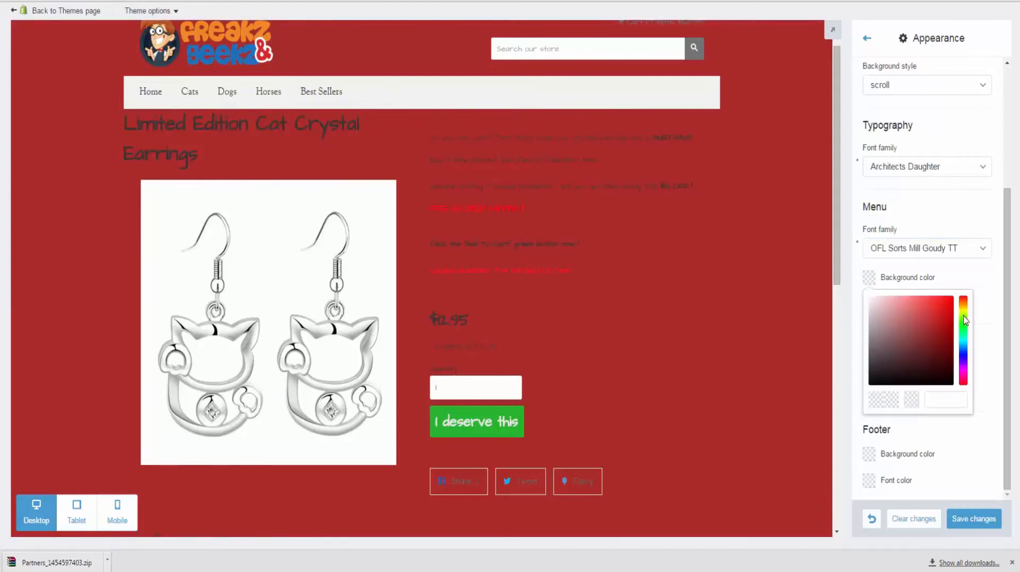
pyautogui.click(963, 317)
pyautogui.click(936, 317)
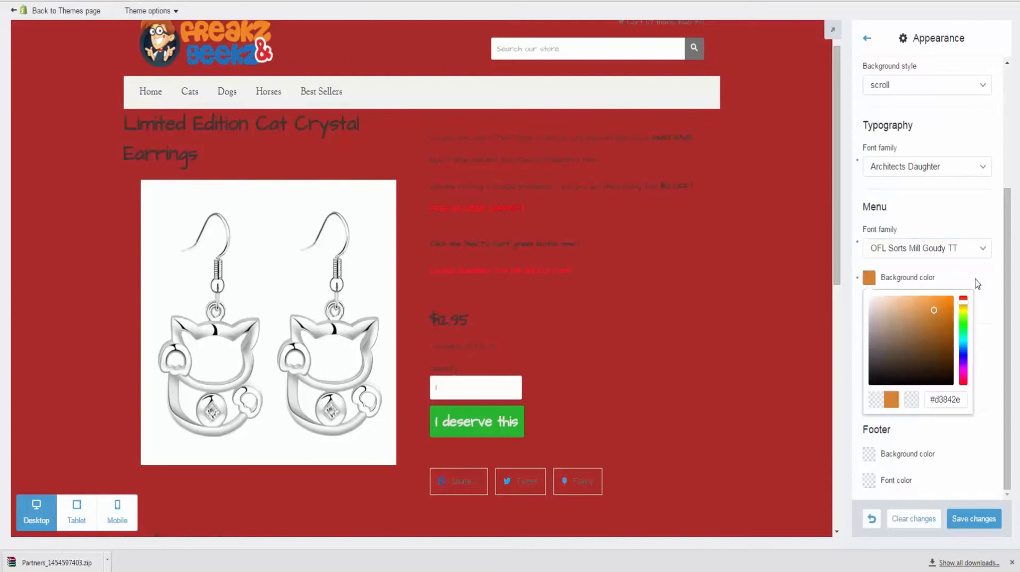
pyautogui.click(975, 281)
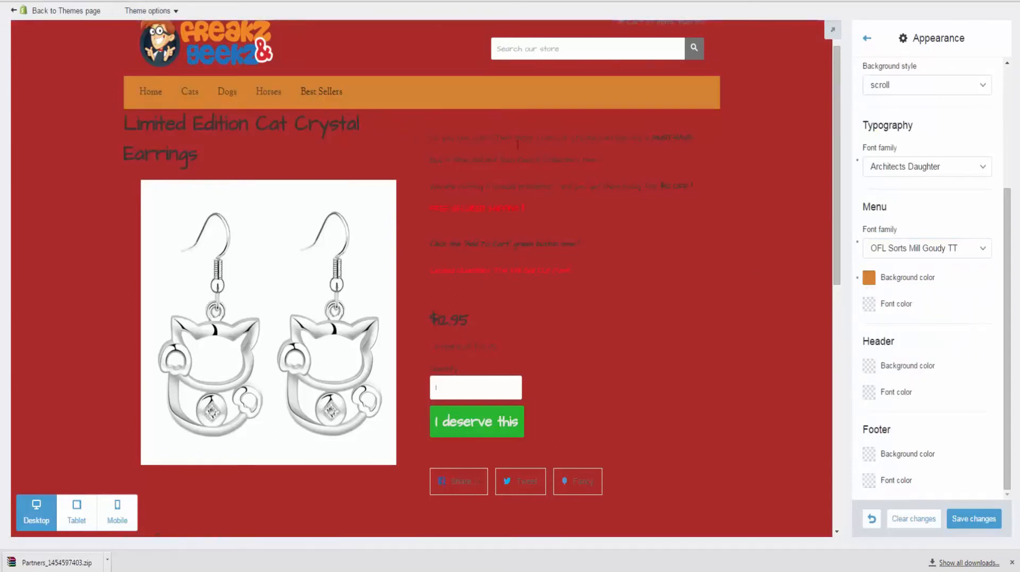
pyautogui.click(870, 305)
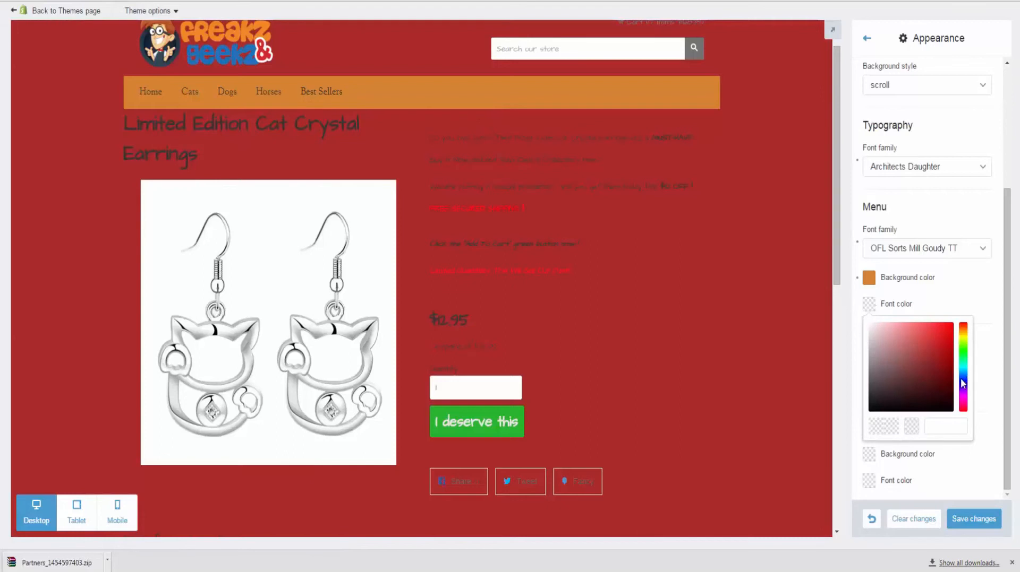
pyautogui.click(963, 380)
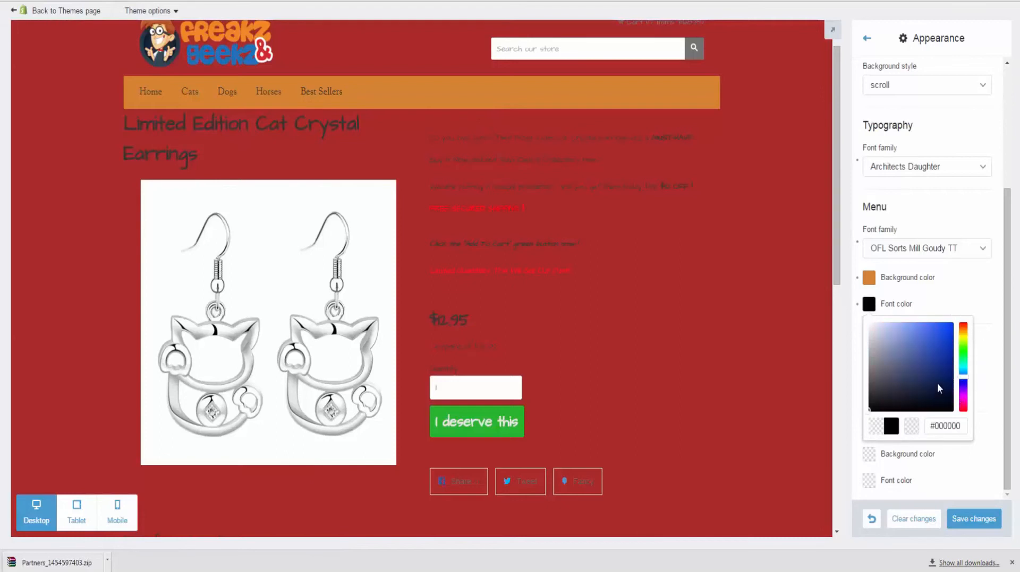
pyautogui.click(937, 331)
pyautogui.click(958, 304)
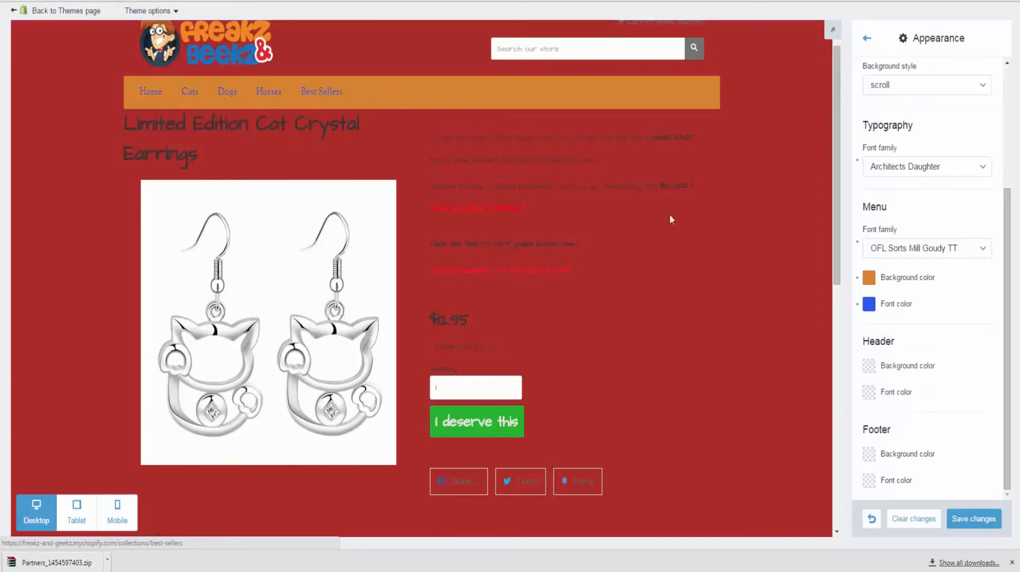
# Step: Make the header green with light text, and pick red for the footer background
pyautogui.scroll(-3, 703, 225)
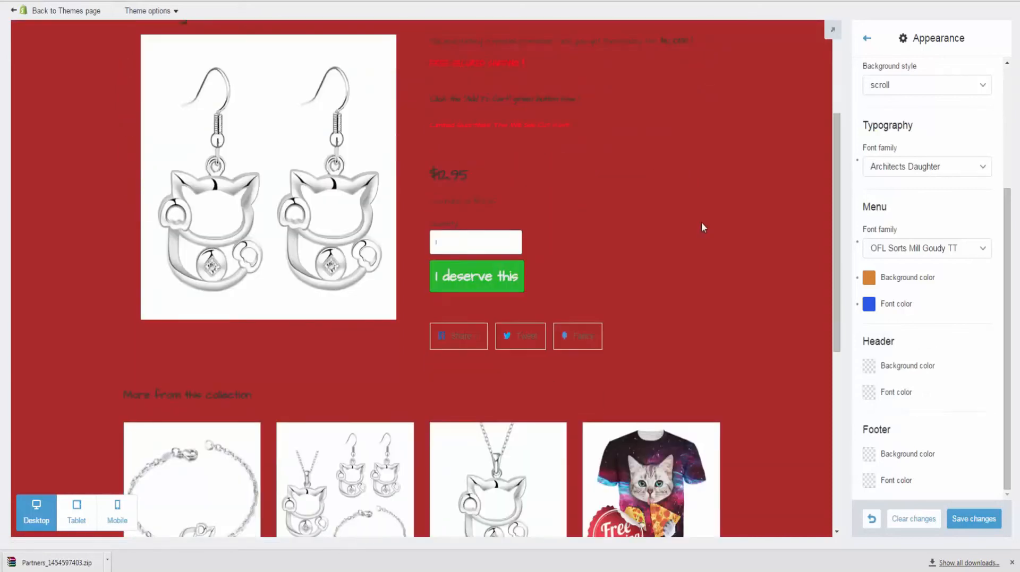
pyautogui.scroll(-2, 701, 227)
pyautogui.scroll(5, 713, 282)
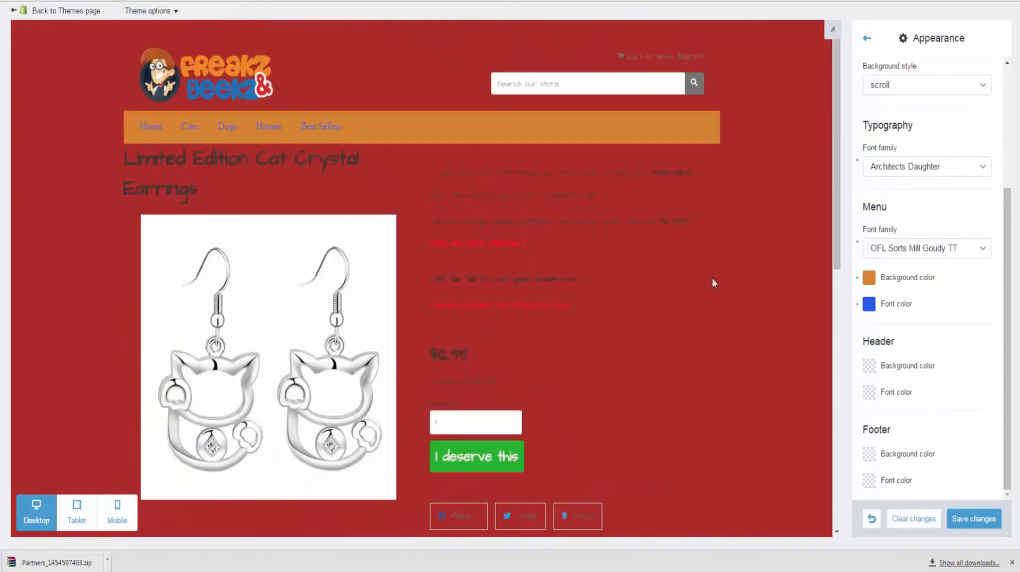
pyautogui.click(869, 367)
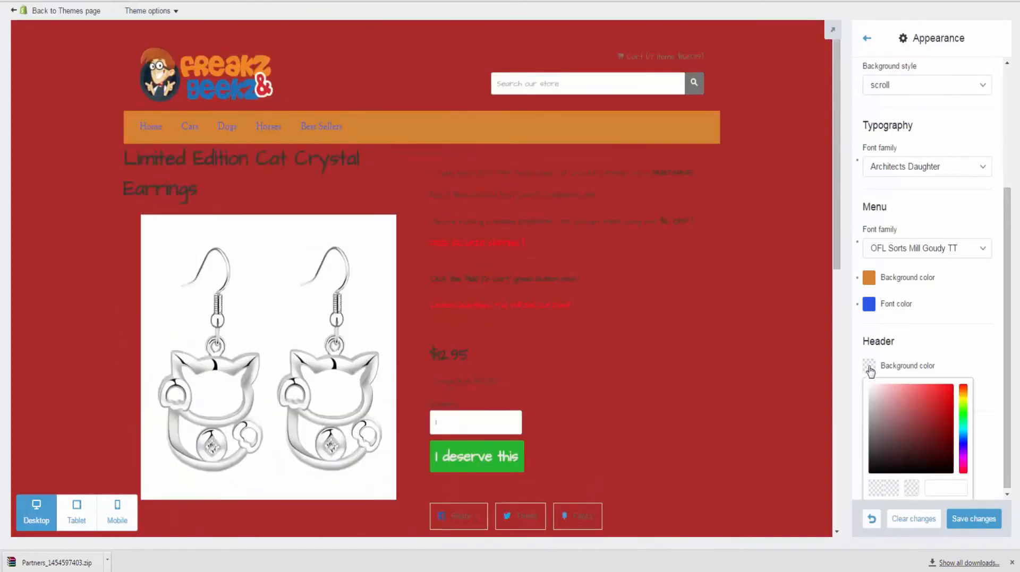
pyautogui.click(964, 427)
pyautogui.click(937, 412)
pyautogui.click(969, 359)
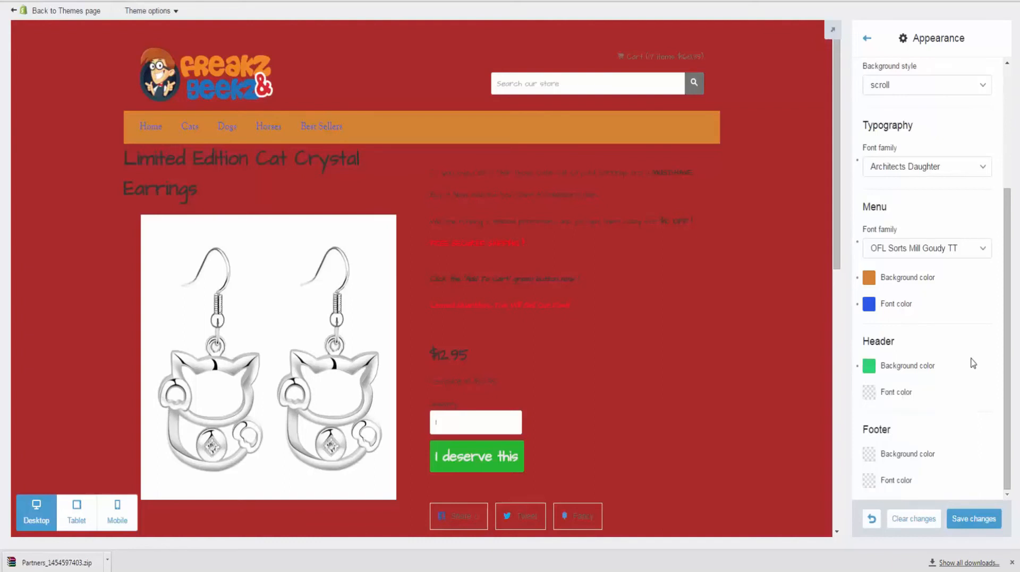
pyautogui.click(869, 394)
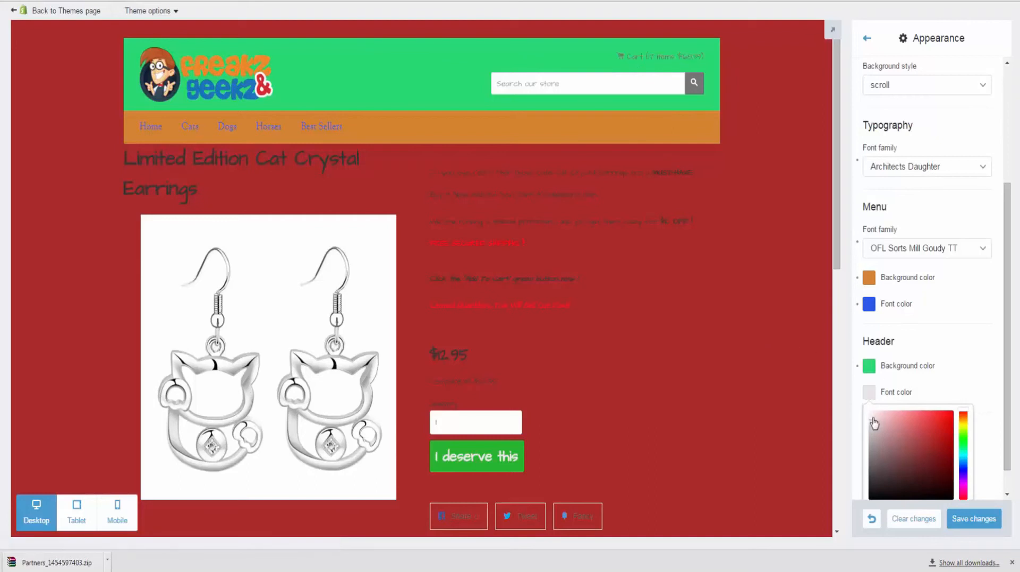
pyautogui.click(959, 382)
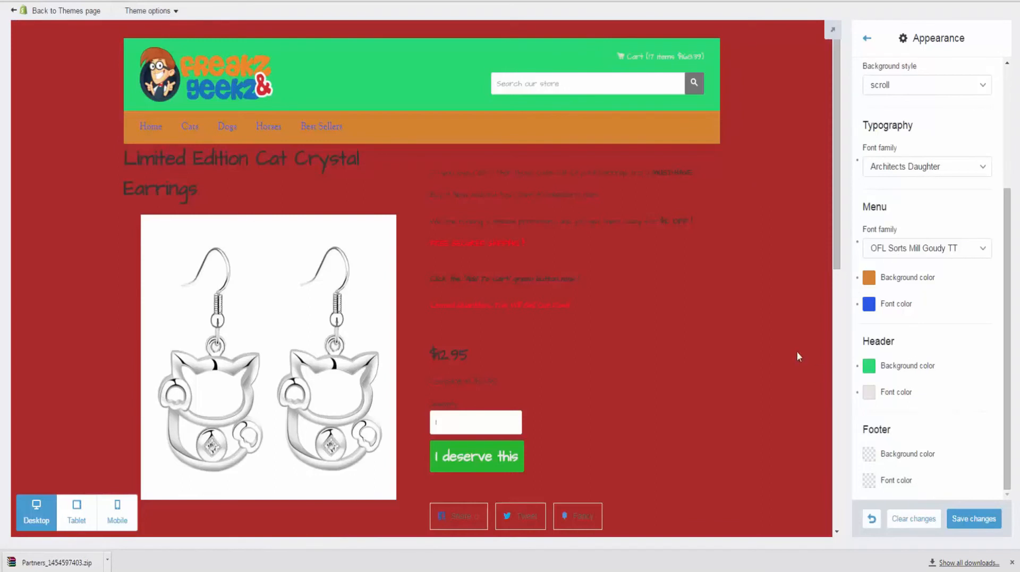
pyautogui.scroll(-10, 795, 352)
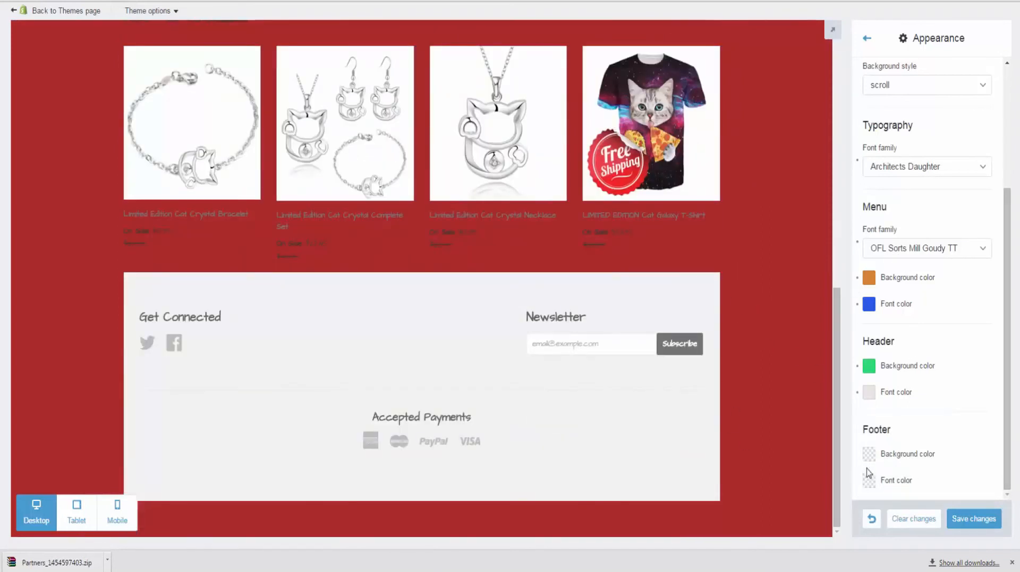
pyautogui.click(868, 455)
pyautogui.click(944, 489)
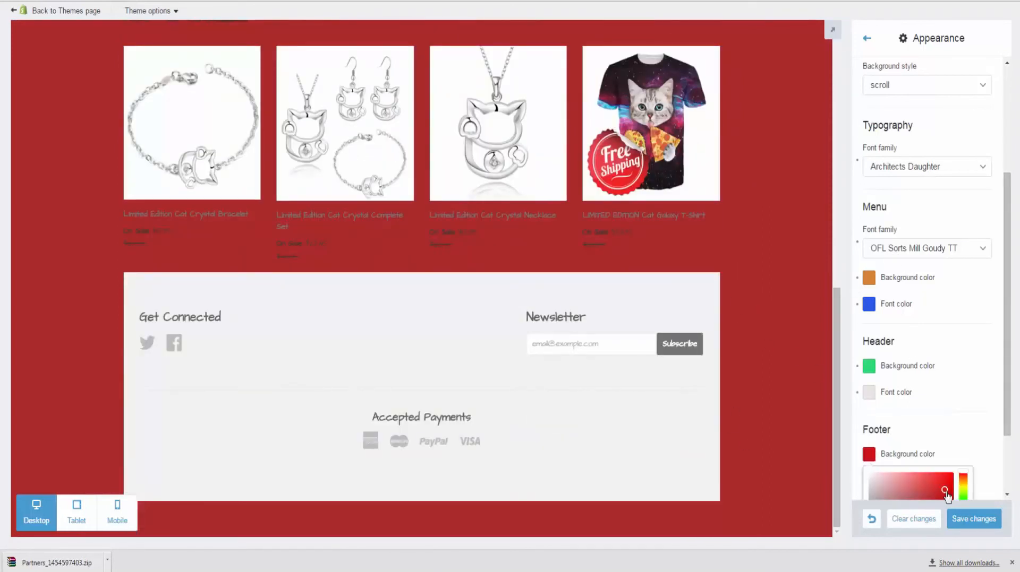
# Step: Apply the red footer background and a blue footer text colour
pyautogui.click(969, 427)
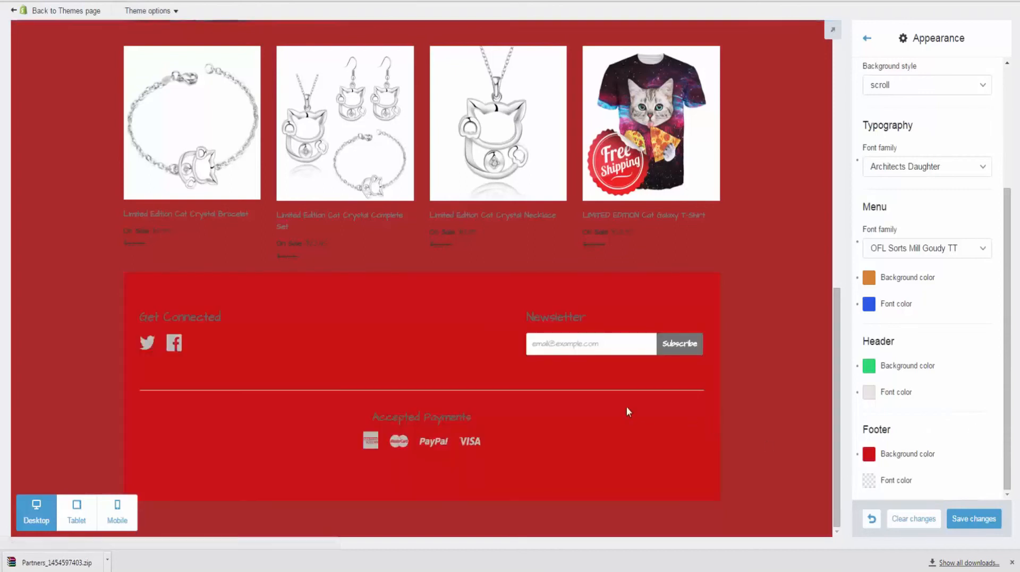
pyautogui.click(869, 481)
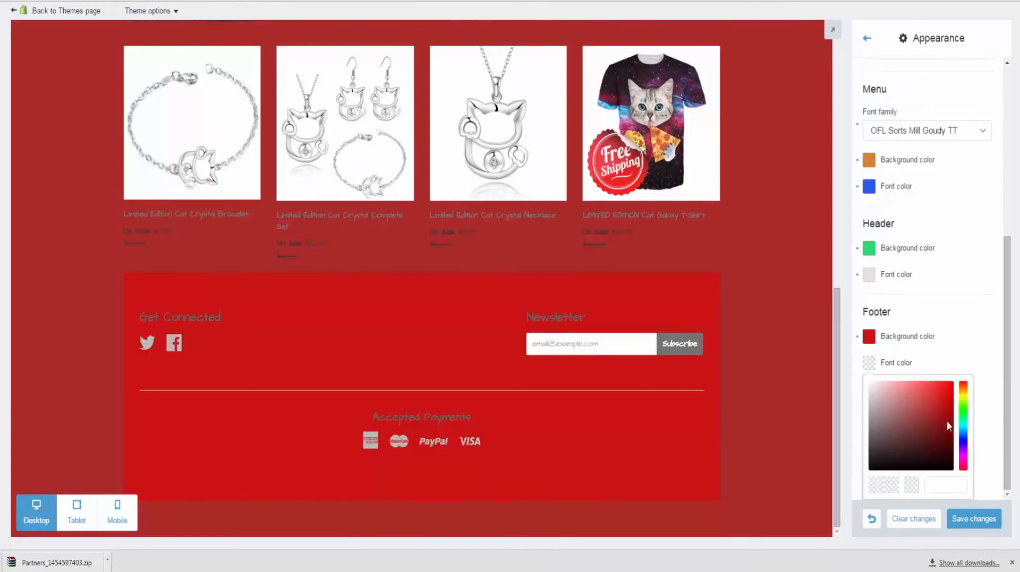
pyautogui.click(933, 455)
pyautogui.click(963, 436)
pyautogui.click(936, 415)
pyautogui.click(951, 346)
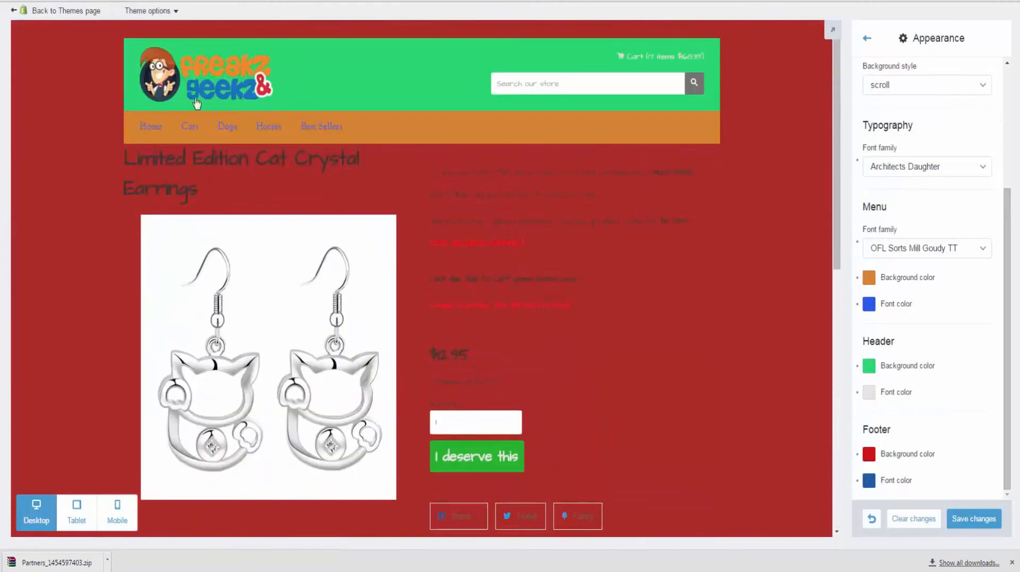
# Step: Save the theme's appearance changes
pyautogui.scroll(-1, 439, 184)
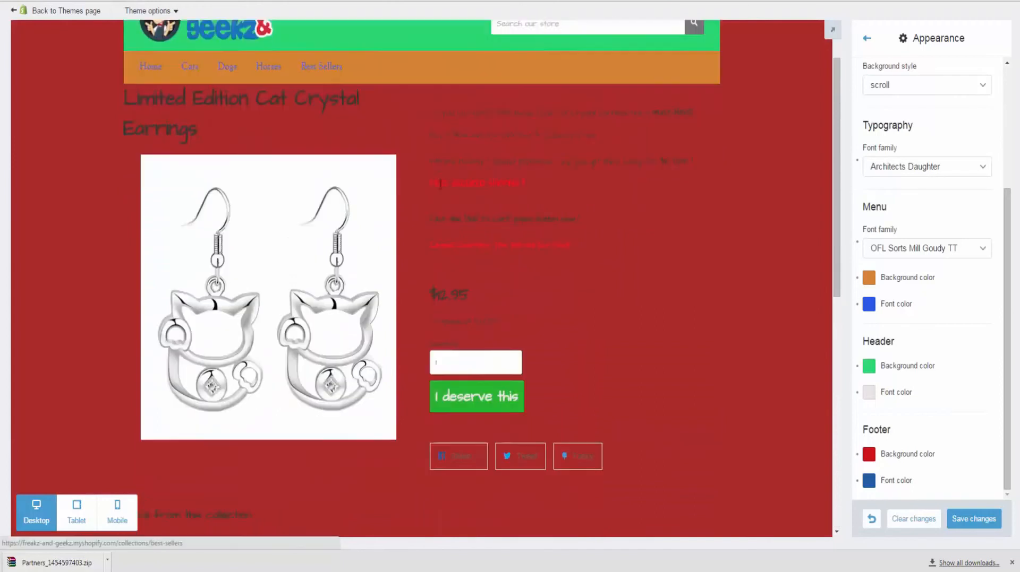
pyautogui.scroll(-8, 439, 183)
pyautogui.click(961, 527)
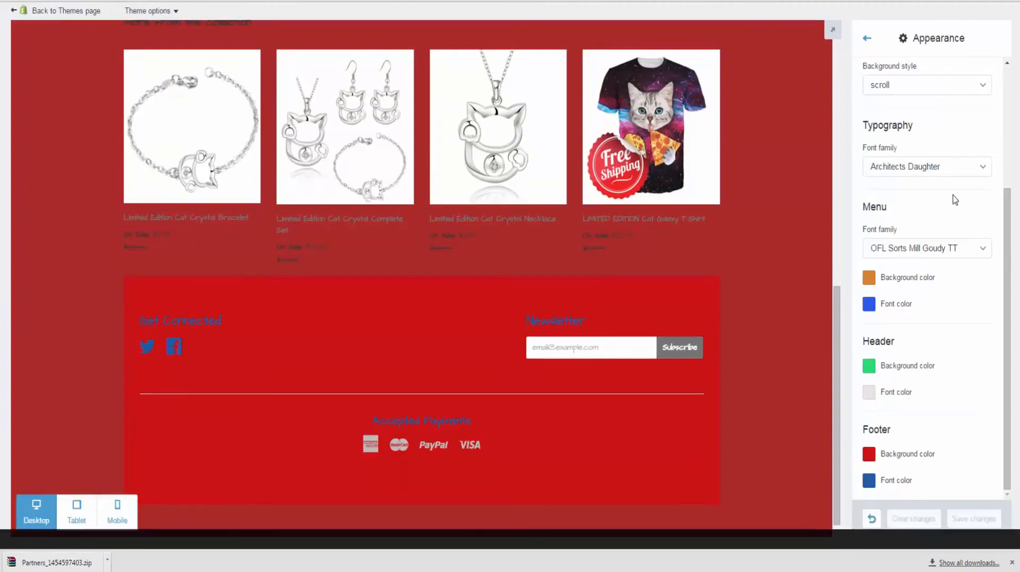
# Step: Replace the footer text with 'This is The JV Demo' in general settings and save
pyautogui.click(866, 38)
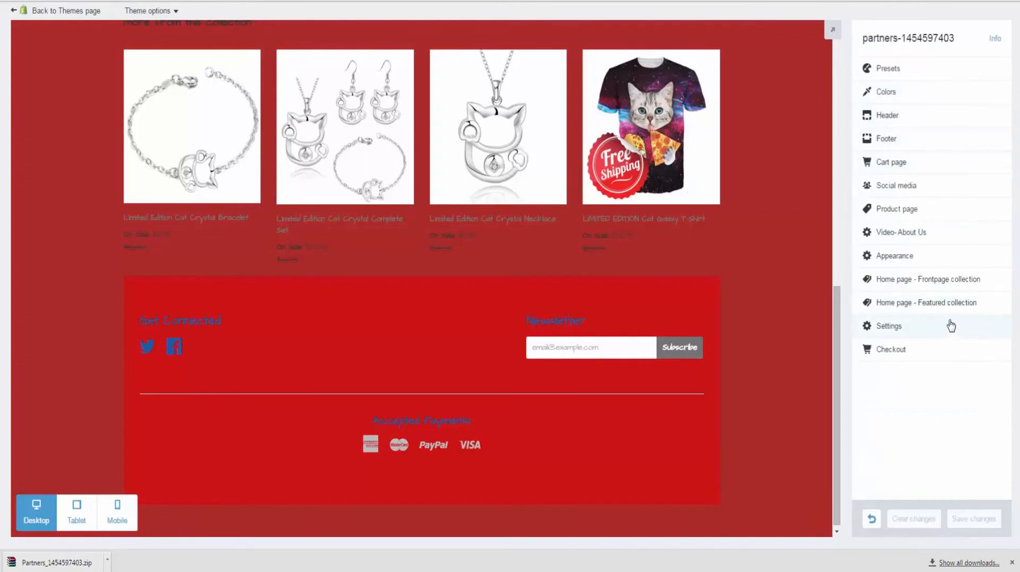
pyautogui.click(937, 331)
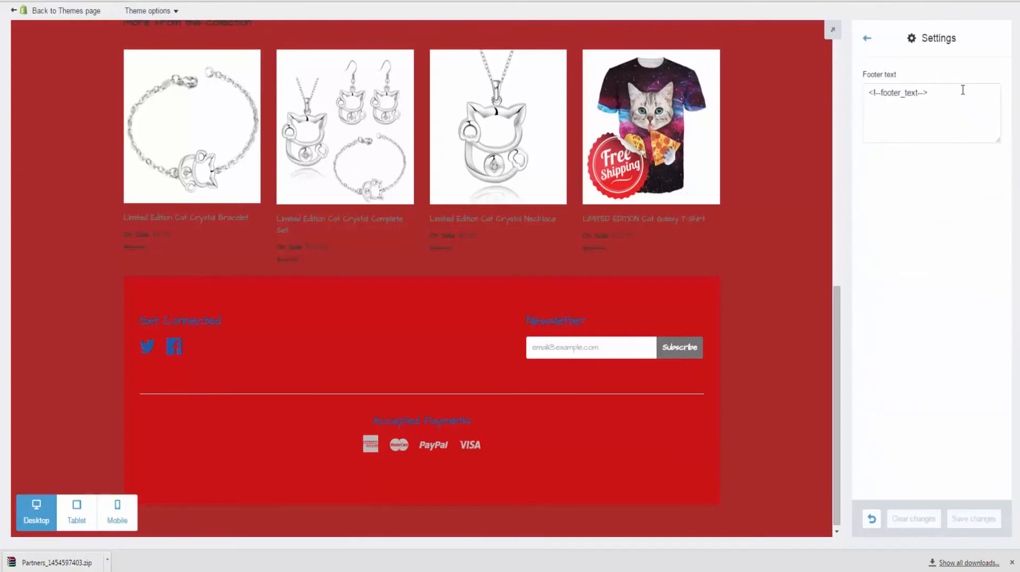
pyautogui.moveTo(962, 91); pyautogui.dragTo(855, 102)
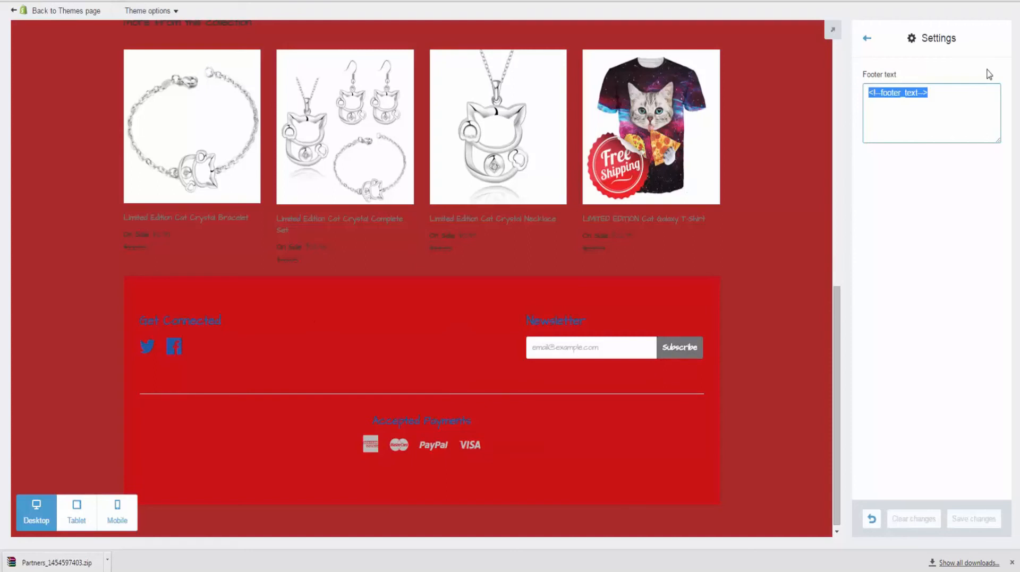
pyautogui.write('This is The J')
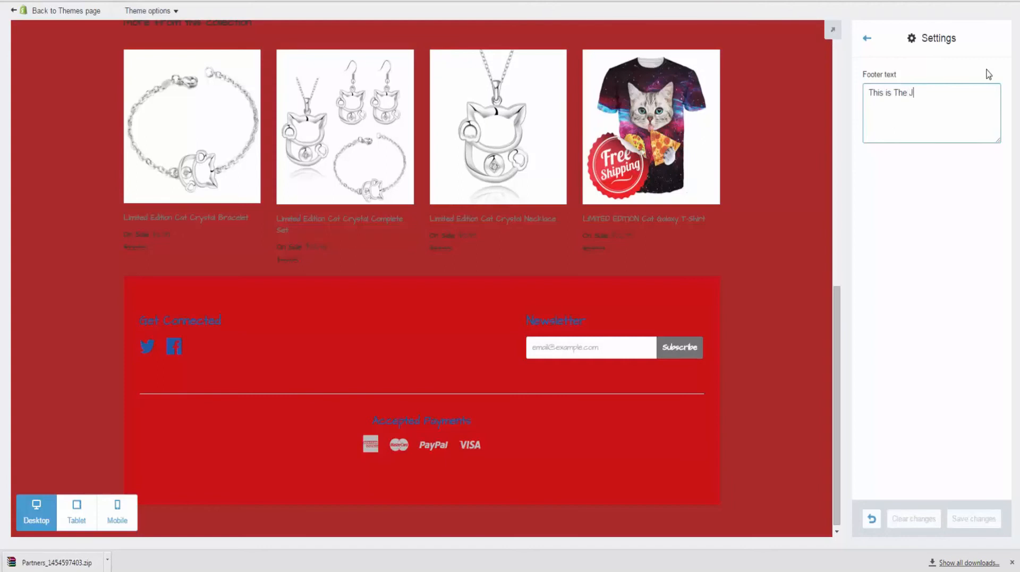
pyautogui.write('V Demo')
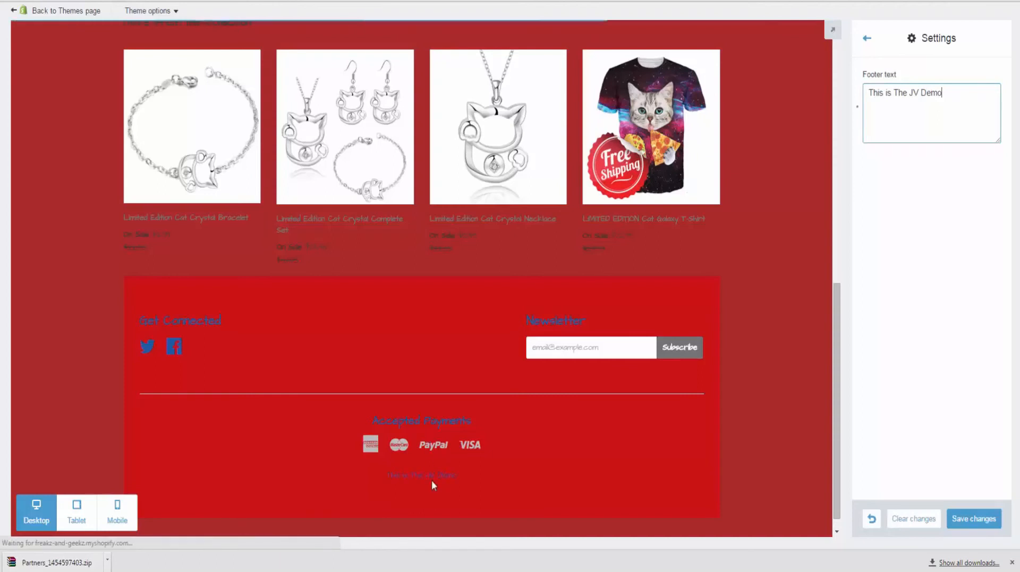
pyautogui.moveTo(381, 473); pyautogui.dragTo(487, 477)
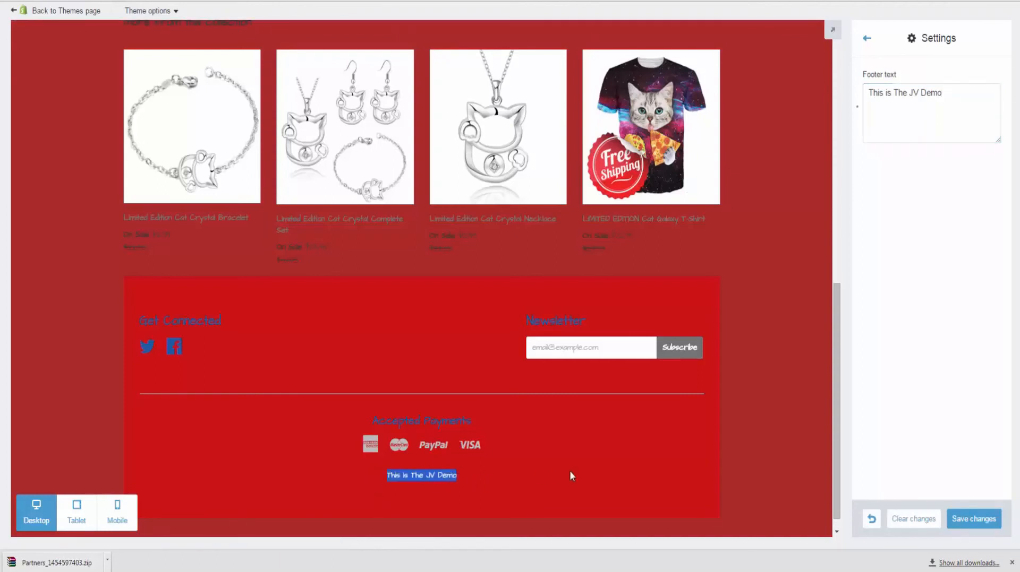
pyautogui.click(951, 291)
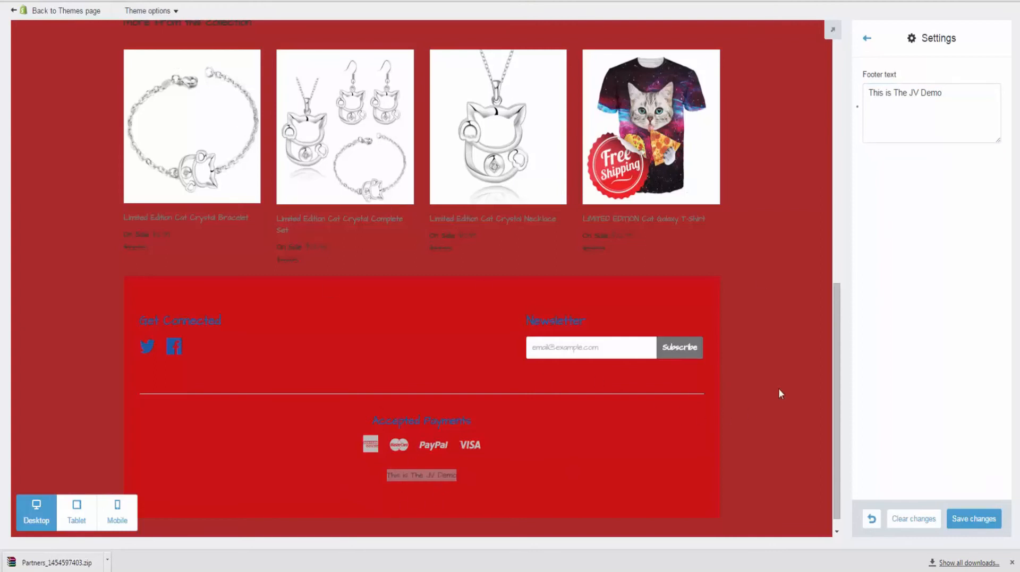
pyautogui.click(973, 519)
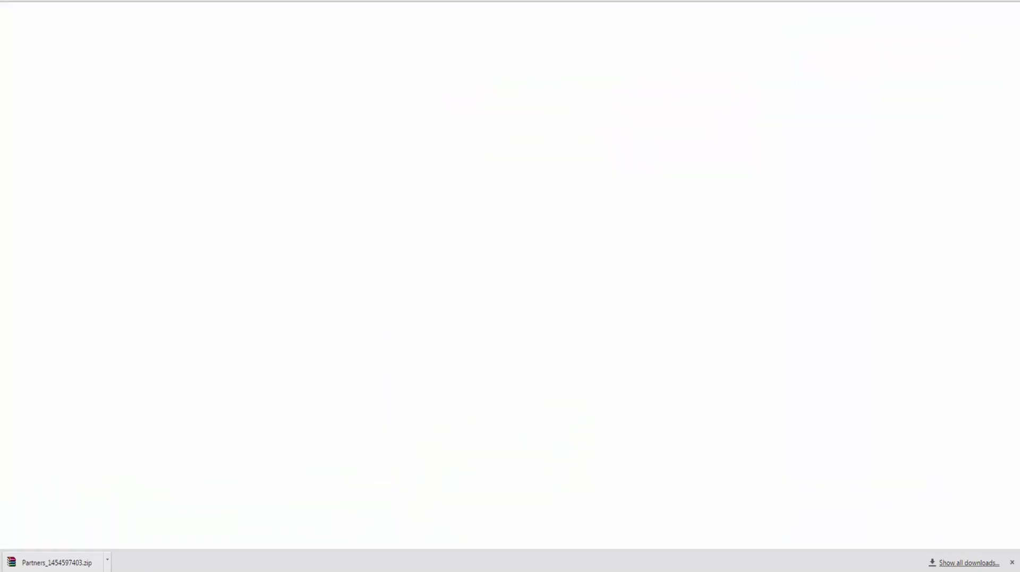
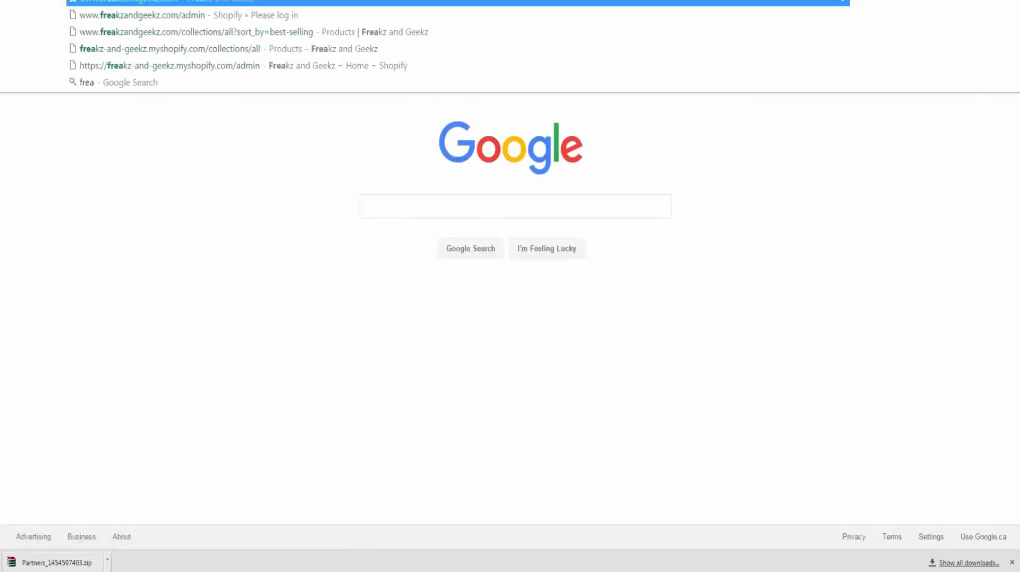
# Step: Load the store and add the Limited Edition Cat Crystal Bracelet to the cart
pyautogui.press('Return')
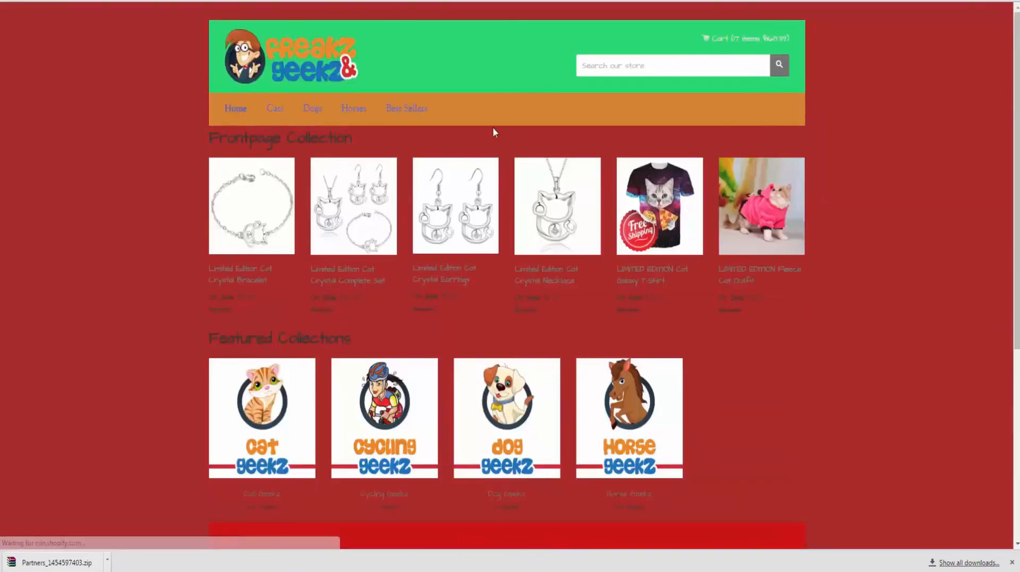
pyautogui.click(228, 195)
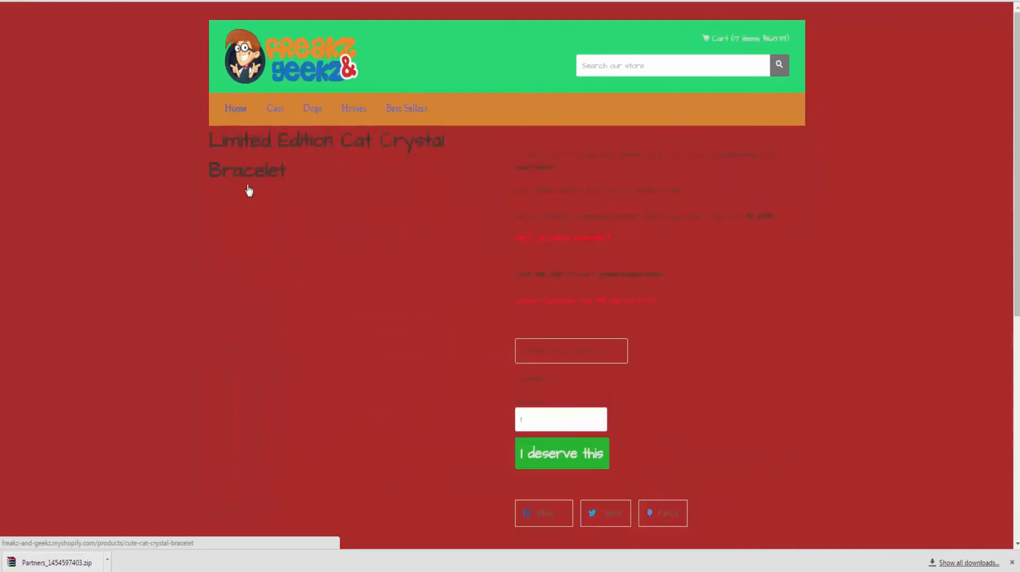
pyautogui.scroll(-3, 538, 237)
pyautogui.click(538, 271)
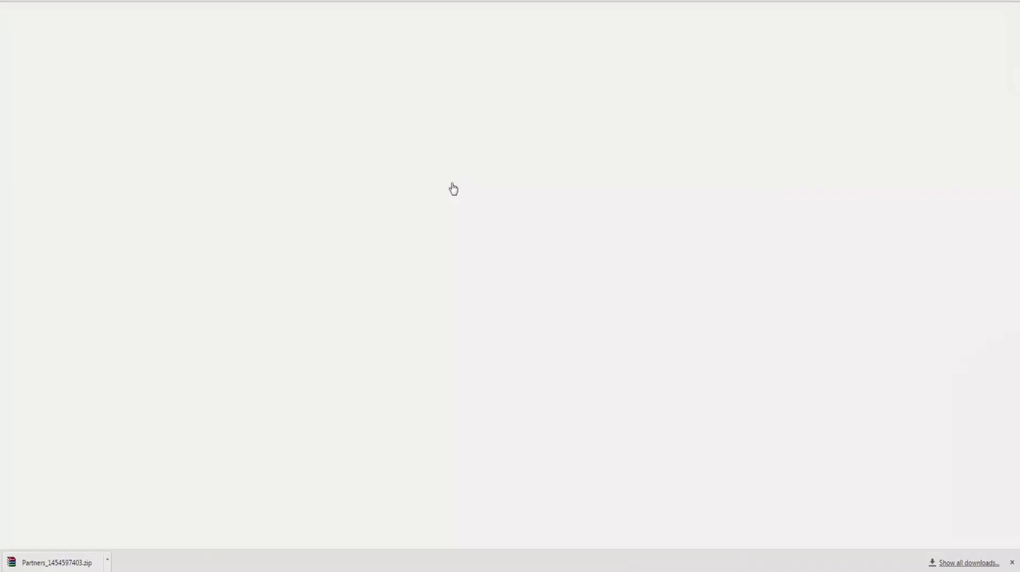
# Step: View the checkout page, then go back to the cart
pyautogui.scroll(-5, 549, 167)
pyautogui.scroll(-6, 549, 168)
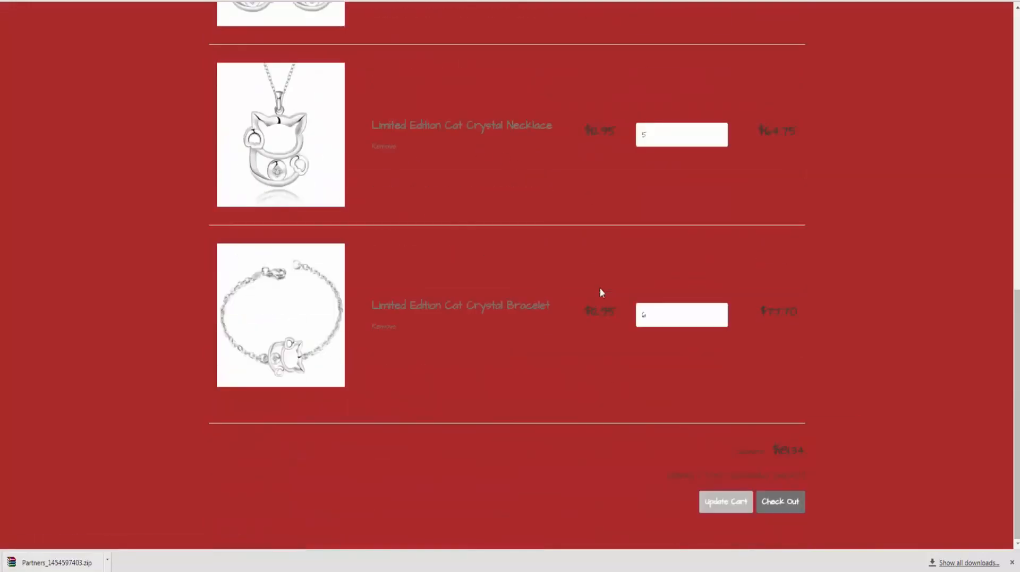
pyautogui.click(788, 500)
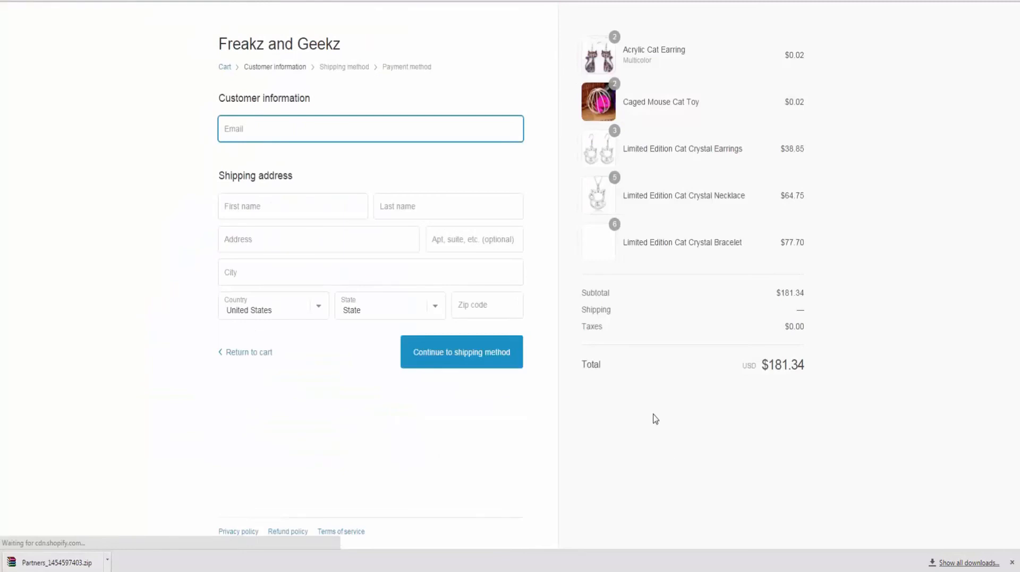
pyautogui.hotkey('alt', 'Left')
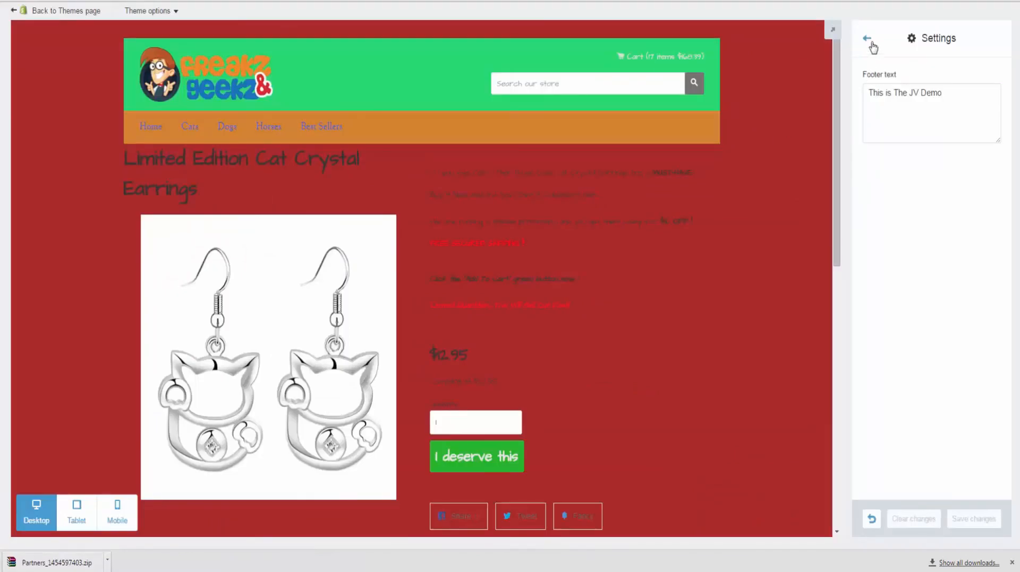
# Step: Set the theme's Primary colour to green in the Colors settings
pyautogui.click(869, 41)
pyautogui.click(893, 94)
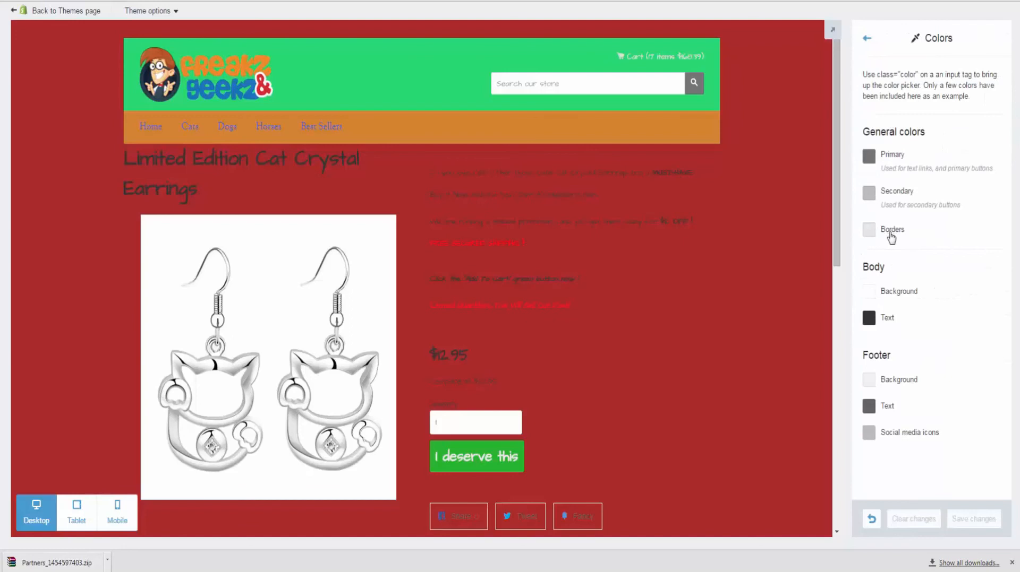
pyautogui.click(868, 157)
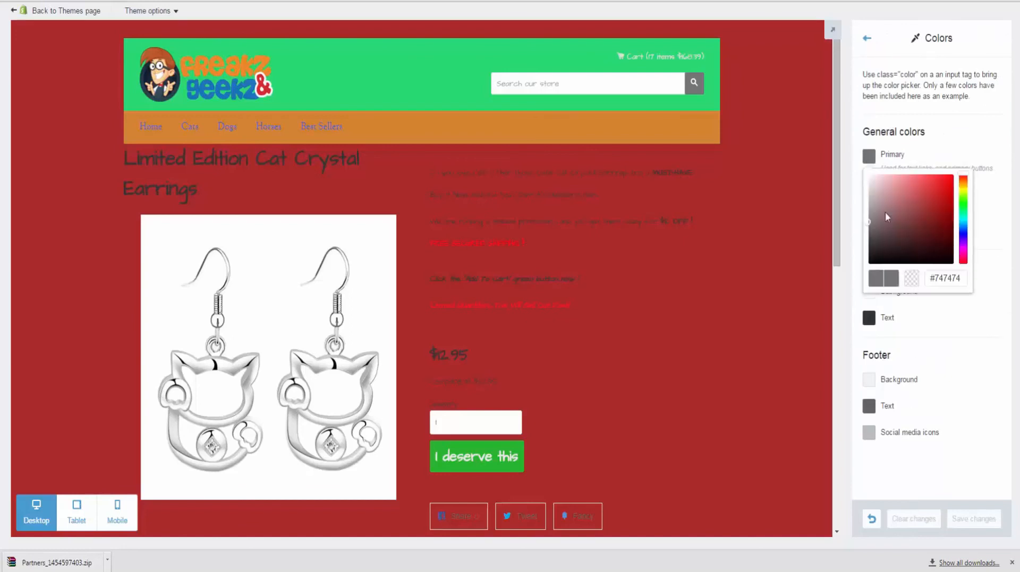
pyautogui.click(963, 200)
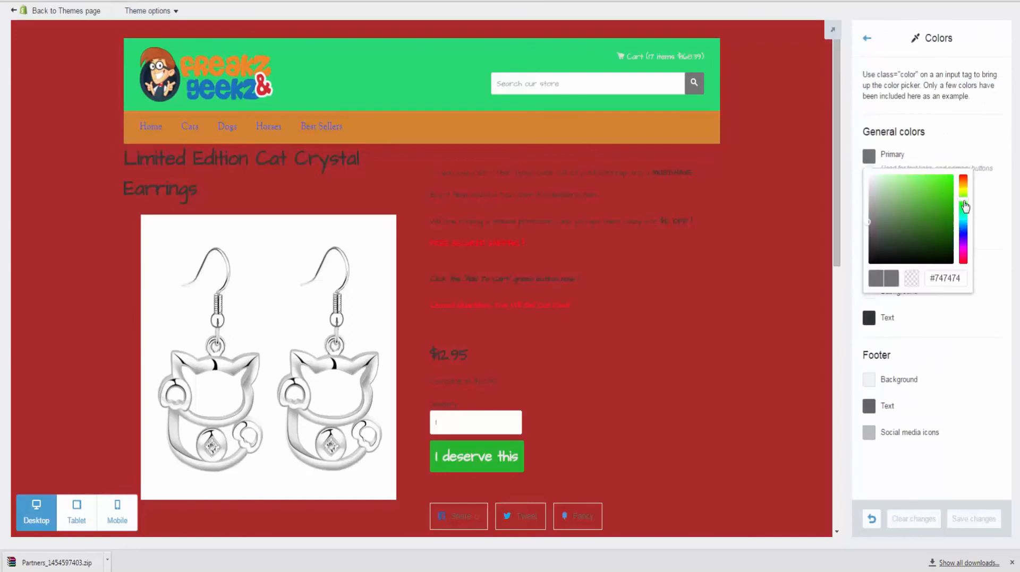
pyautogui.click(939, 189)
pyautogui.click(971, 335)
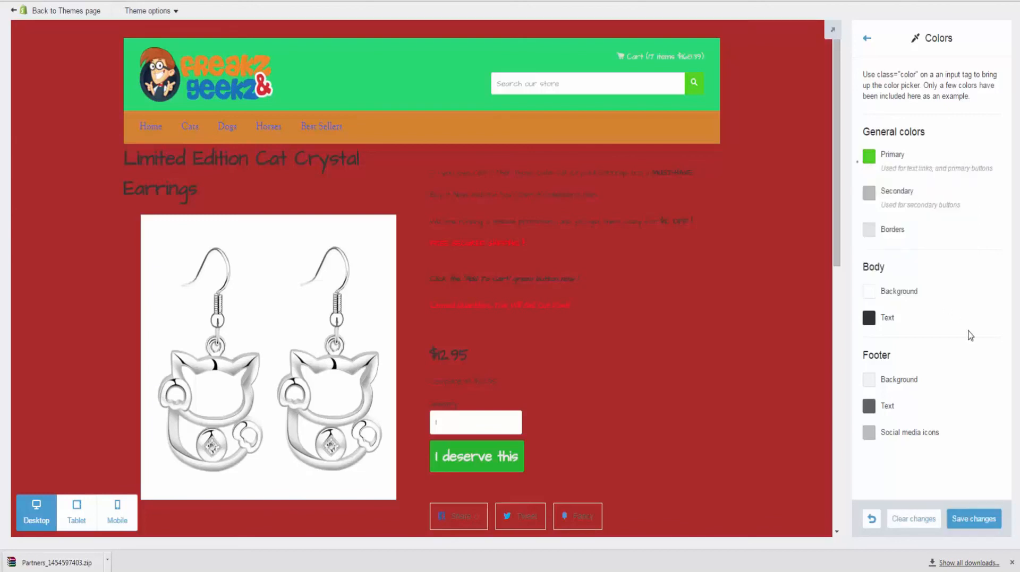
# Step: Set Secondary to bright red and Borders to cyan #1eb9db, then save
pyautogui.click(869, 193)
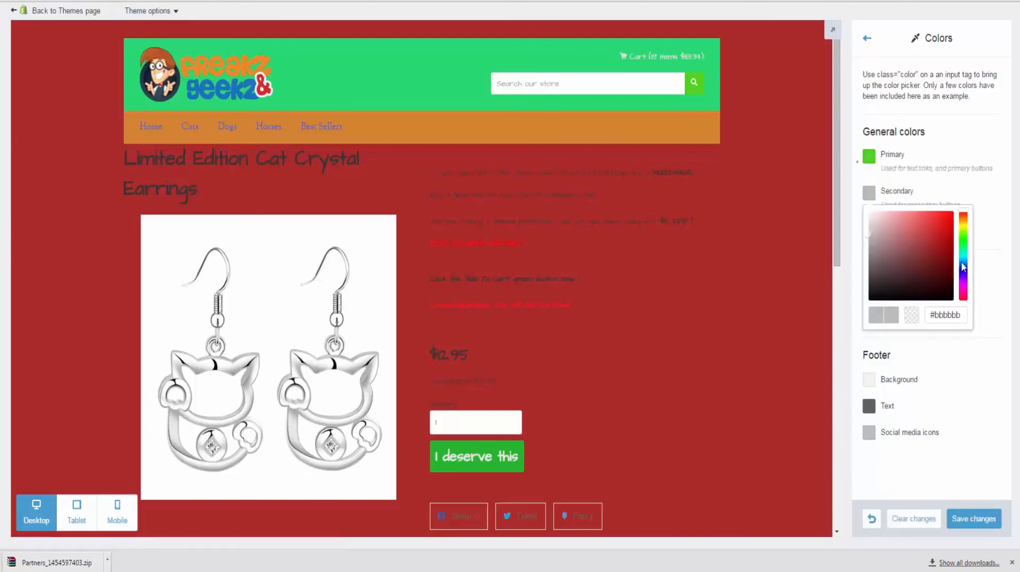
pyautogui.moveTo(937, 232); pyautogui.dragTo(936, 218)
pyautogui.moveTo(970, 175); pyautogui.dragTo(962, 187)
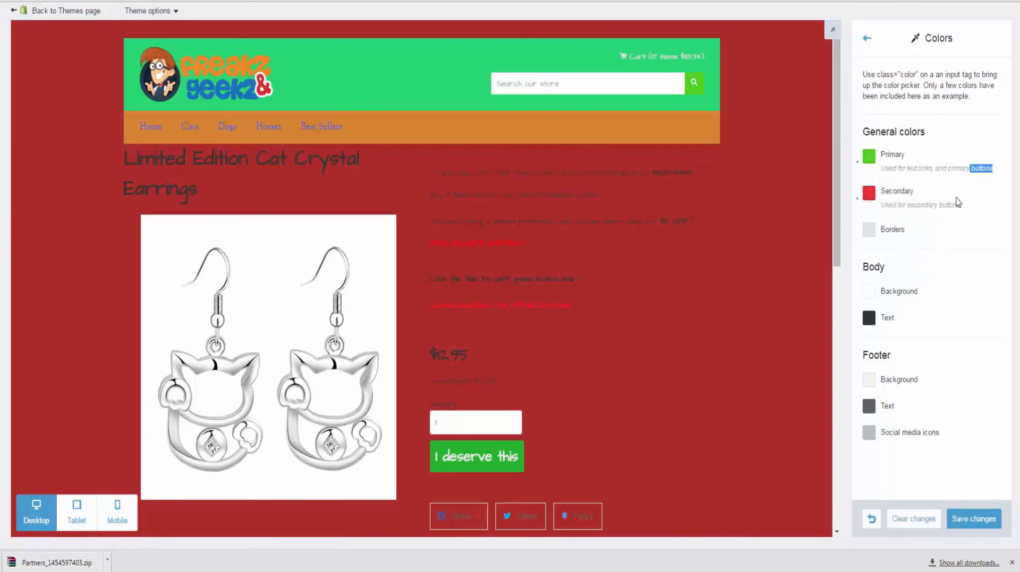
pyautogui.click(869, 229)
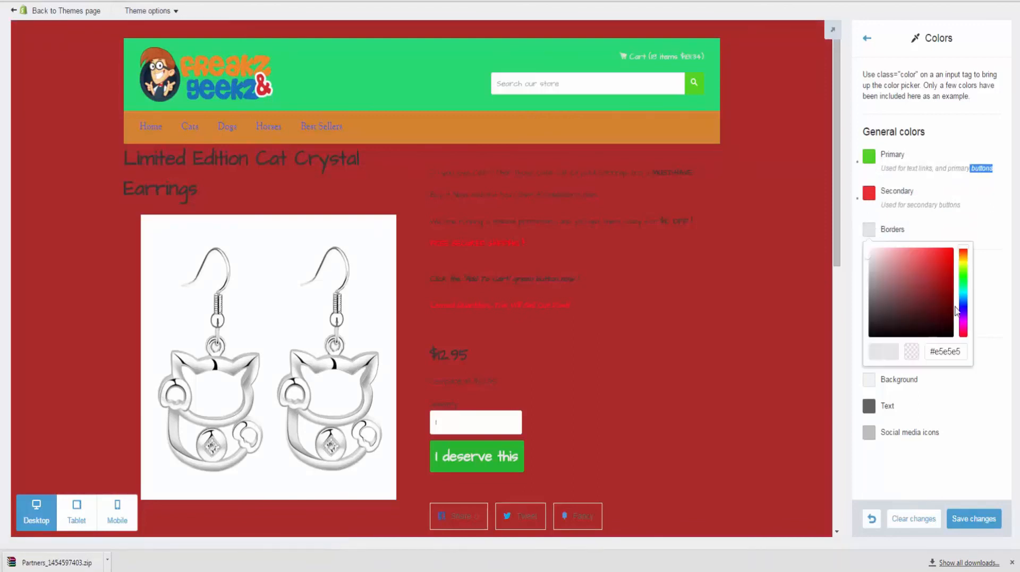
pyautogui.click(963, 293)
pyautogui.click(940, 259)
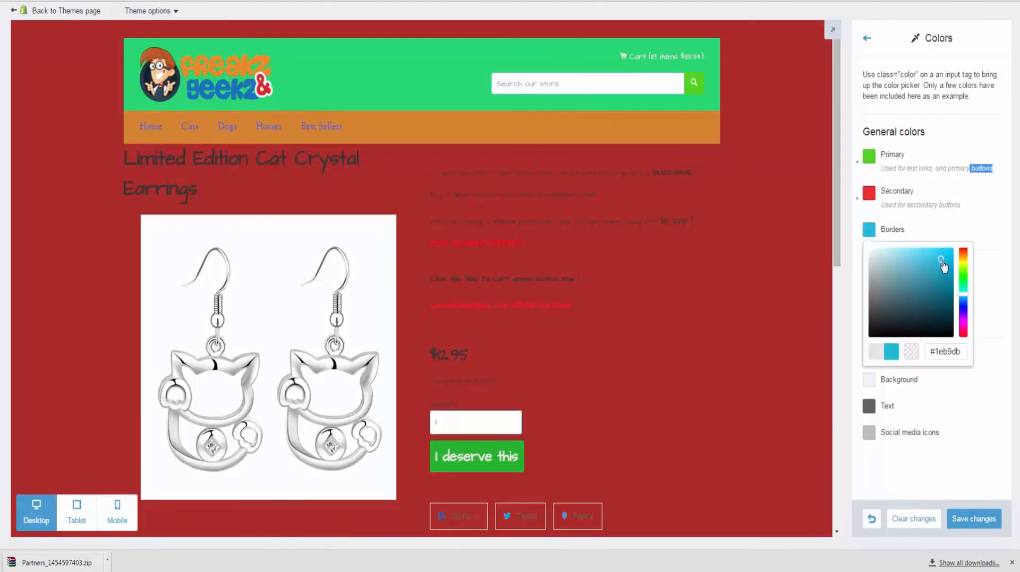
pyautogui.click(970, 521)
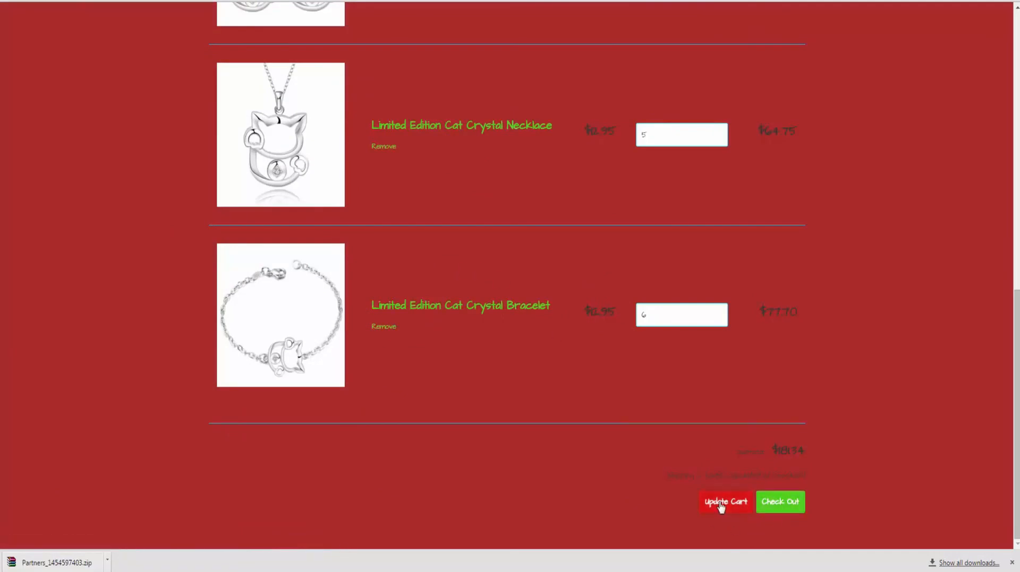
# Step: Review the cart's green links and red/green buttons, then switch to a device-sized preview
pyautogui.scroll(10, 679, 405)
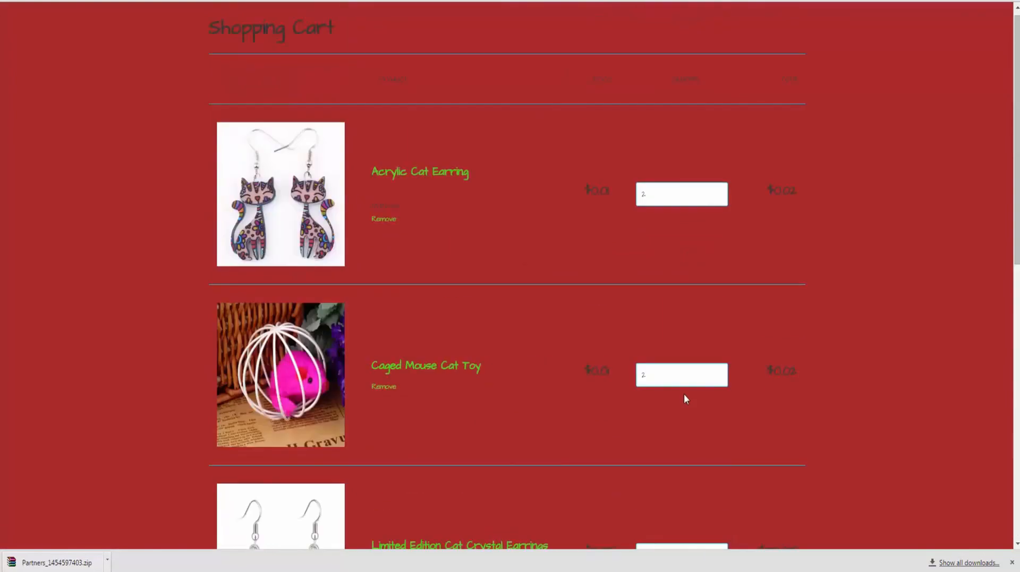
pyautogui.scroll(-9, 644, 309)
pyautogui.scroll(-3, 625, 340)
pyautogui.scroll(10, 425, 286)
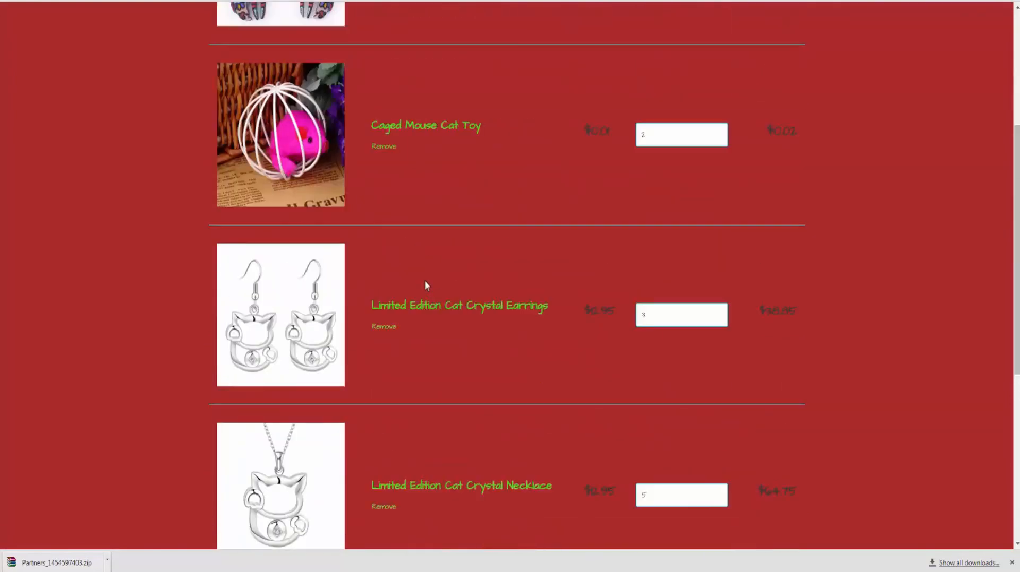
pyautogui.scroll(-4, 425, 282)
pyautogui.scroll(4, 482, 233)
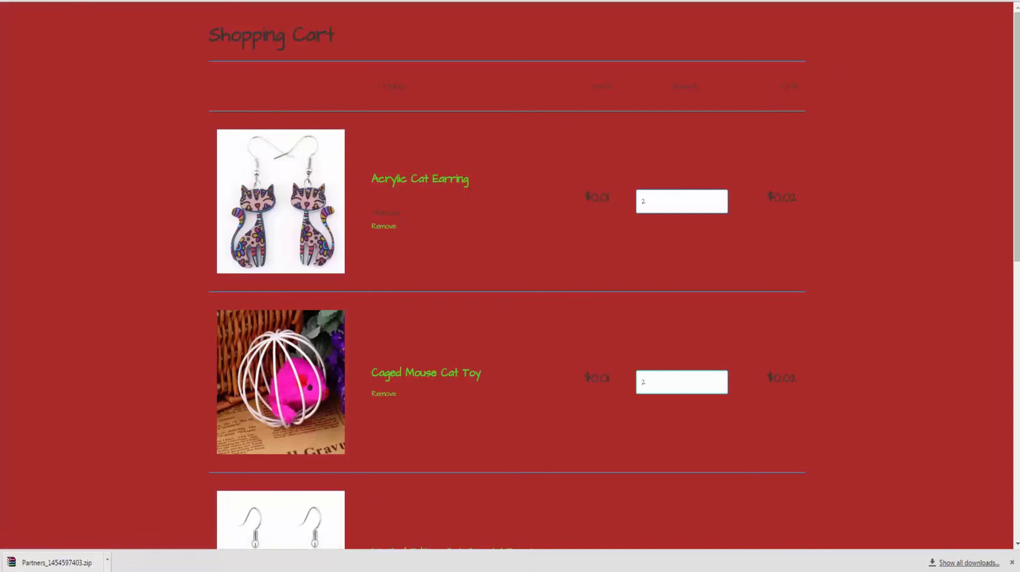
pyautogui.click(979, 1)
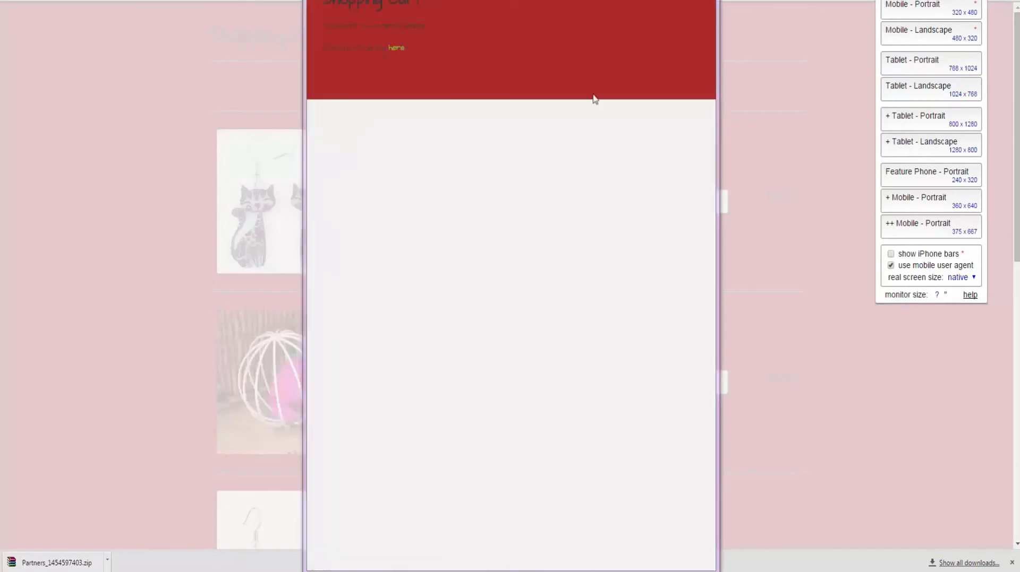
# Step: From the empty cart, add the 'Because Cat' iPhone Case Cover and proceed to checkout
pyautogui.click(398, 50)
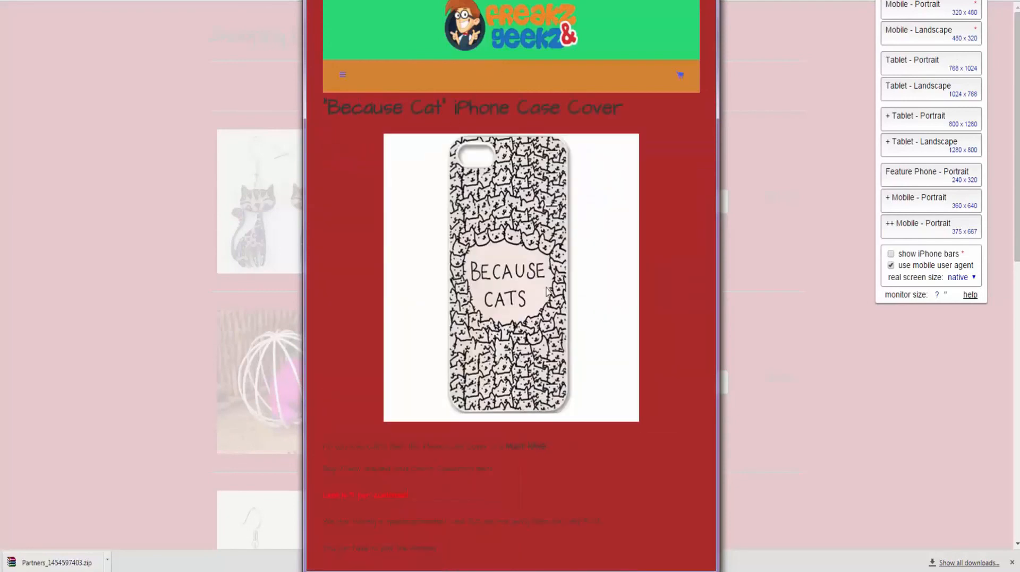
pyautogui.scroll(-10, 546, 287)
pyautogui.scroll(9, 546, 287)
pyautogui.scroll(1, 480, 249)
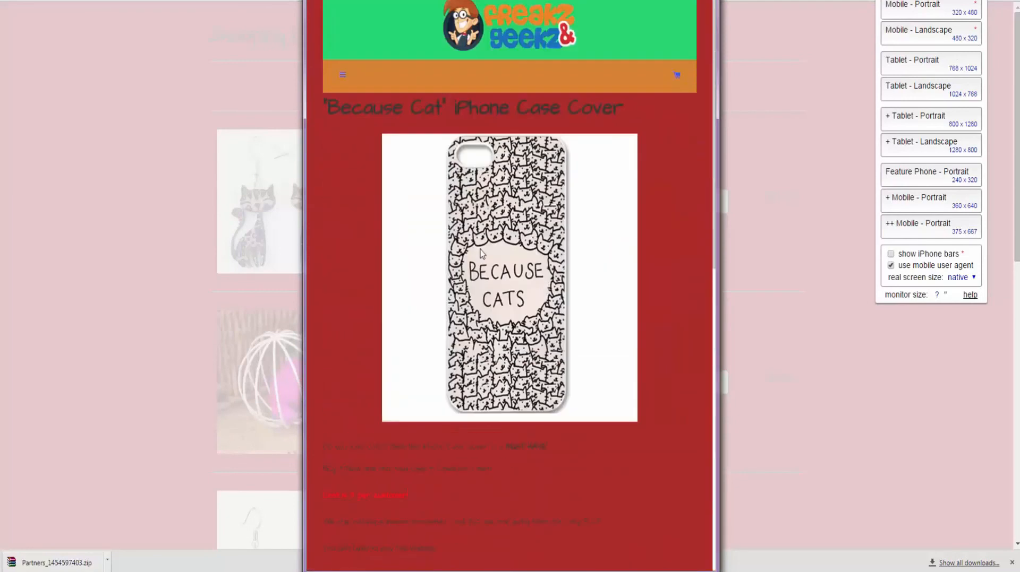
pyautogui.scroll(-8, 480, 249)
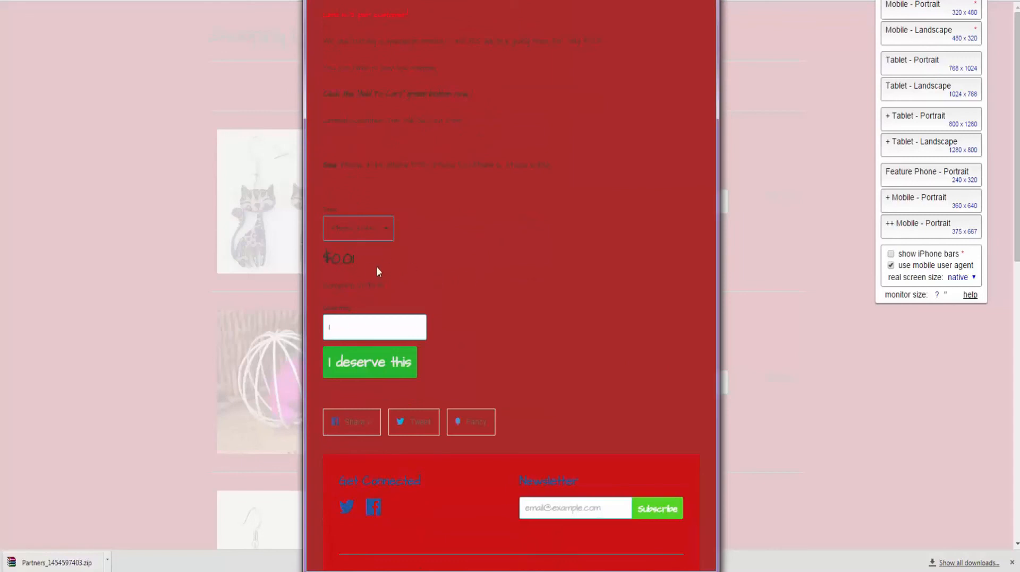
pyautogui.click(371, 367)
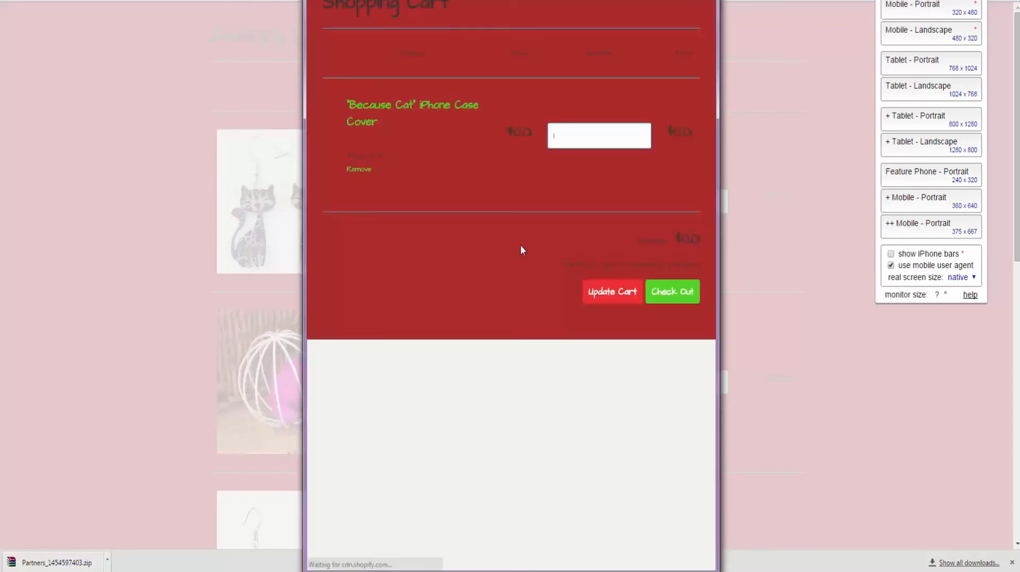
pyautogui.click(677, 295)
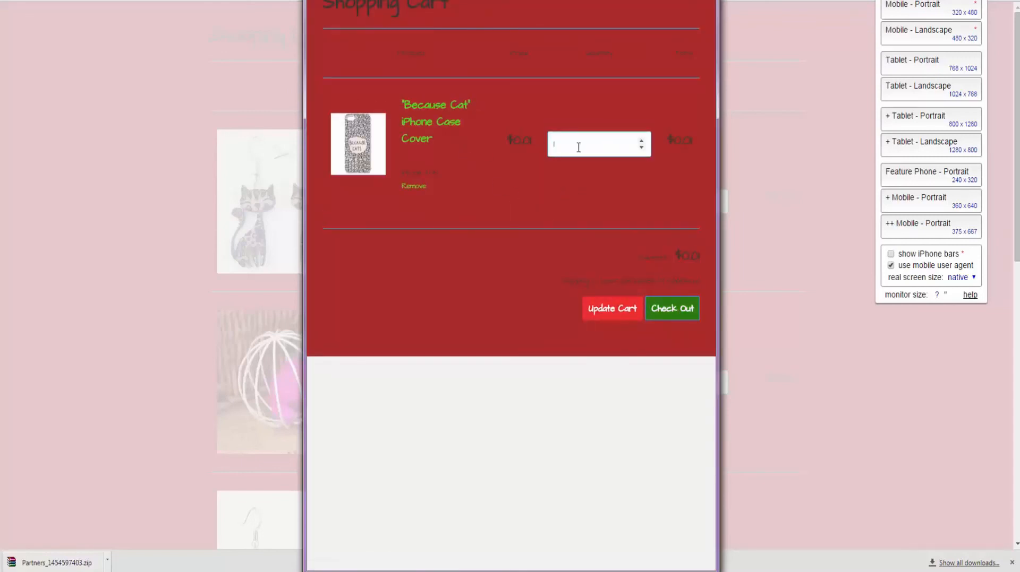